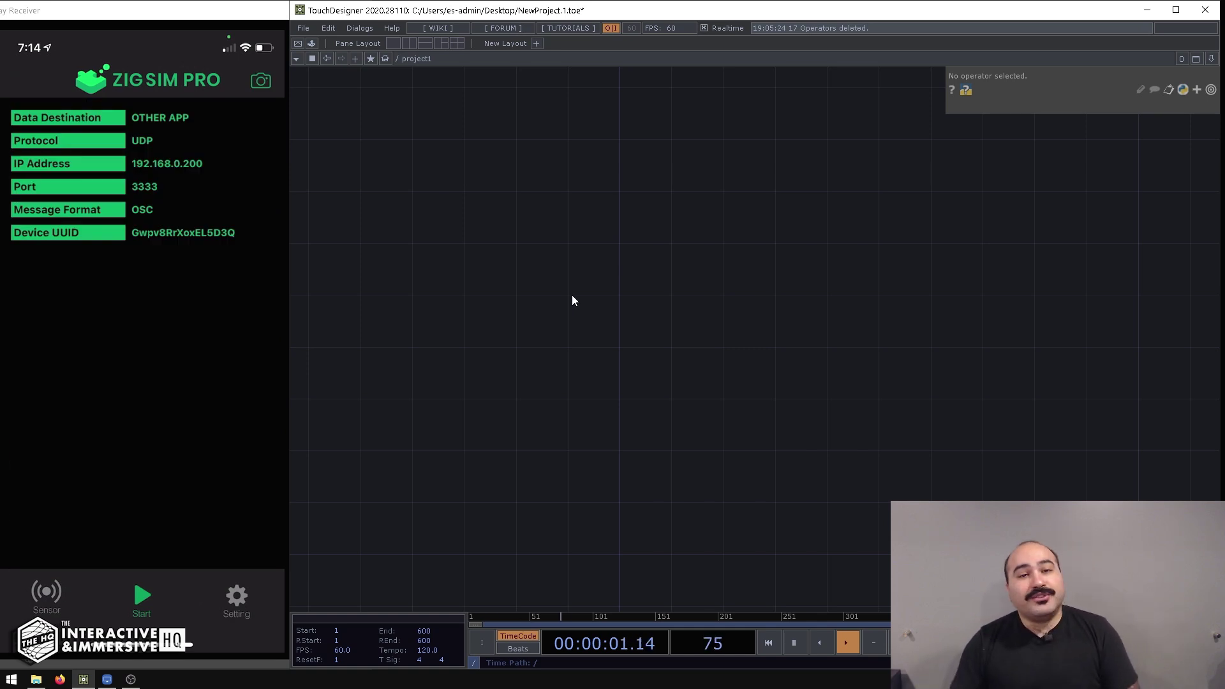
Step: Add an NDI In TOP, ndiin1, to the network
key("Tab")
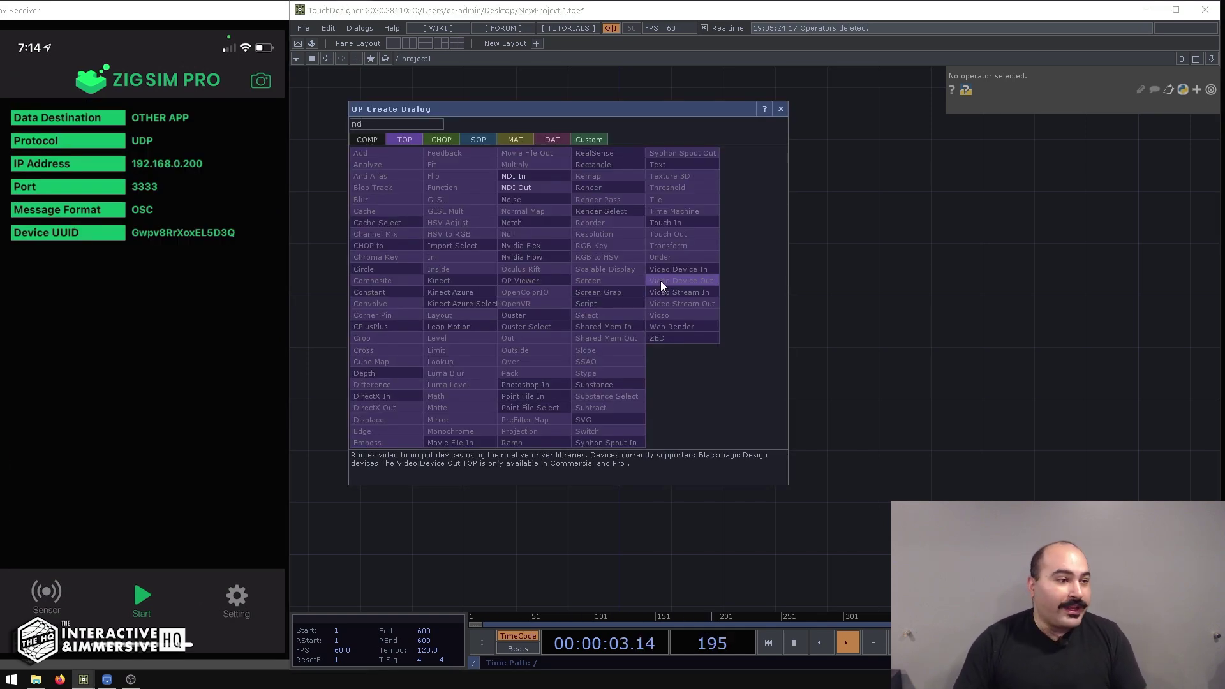
type("ndi")
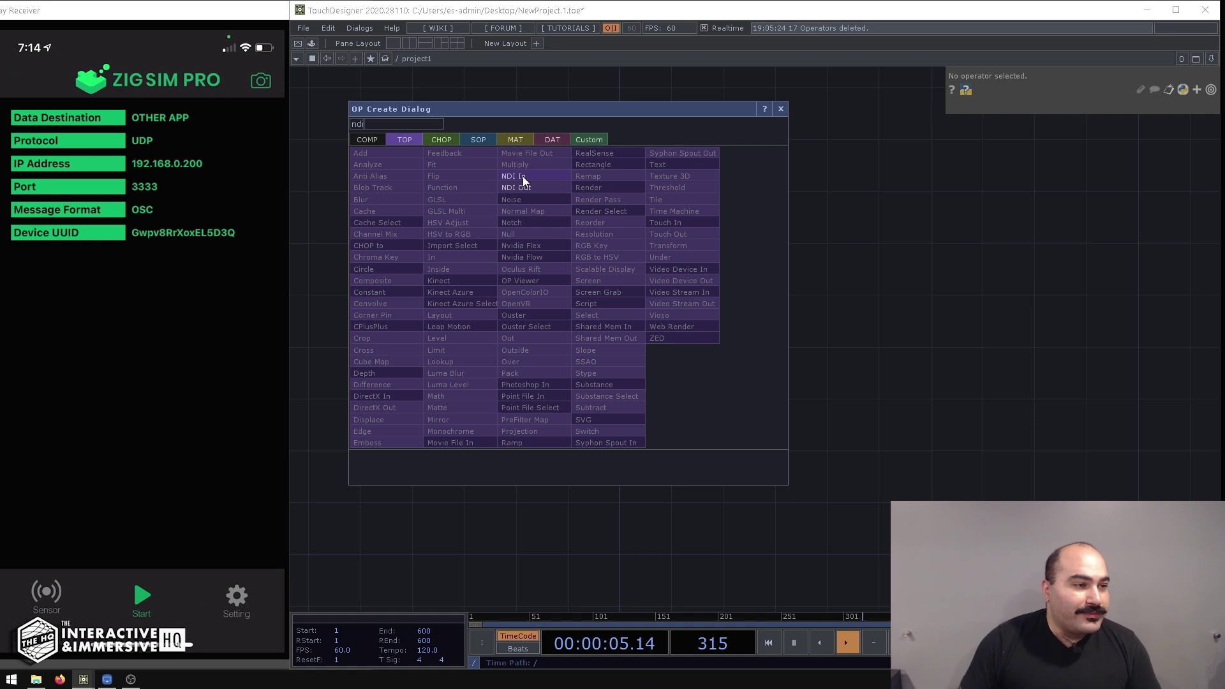
left_click(522, 176)
left_click(539, 228)
scroll(540, 217, "up", 3)
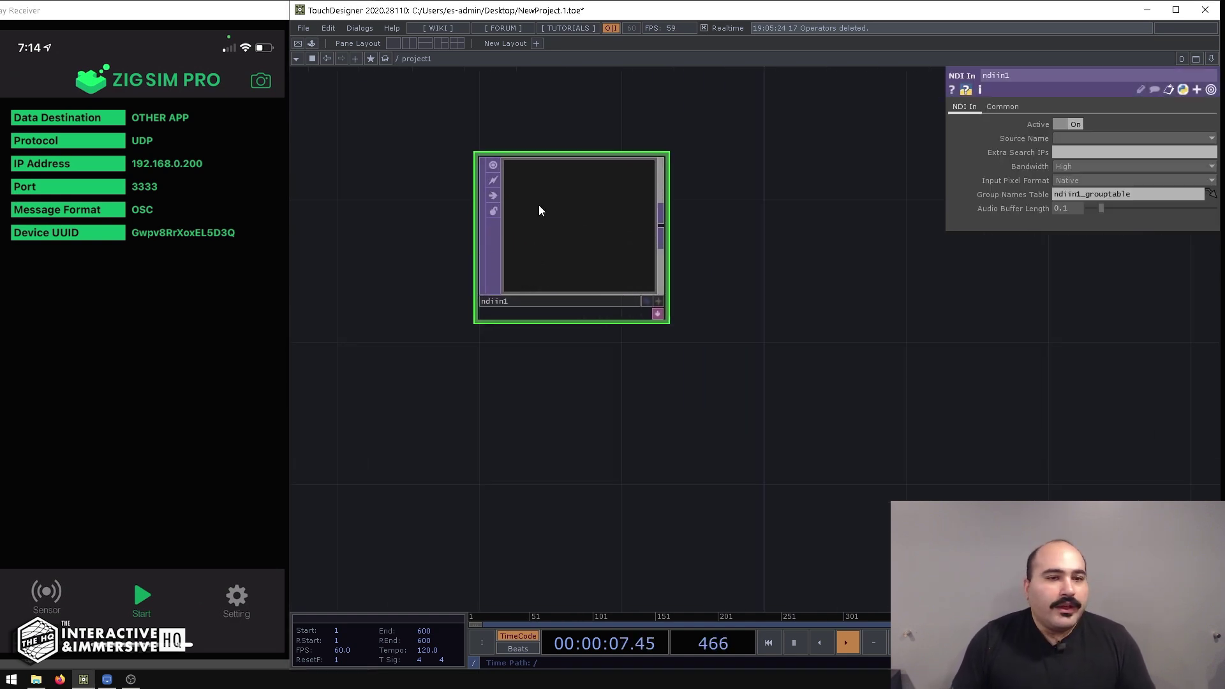
Step: Set ndiin1's Source Name to the iPhone's ZIG SIM PRO stream
left_click(1075, 139)
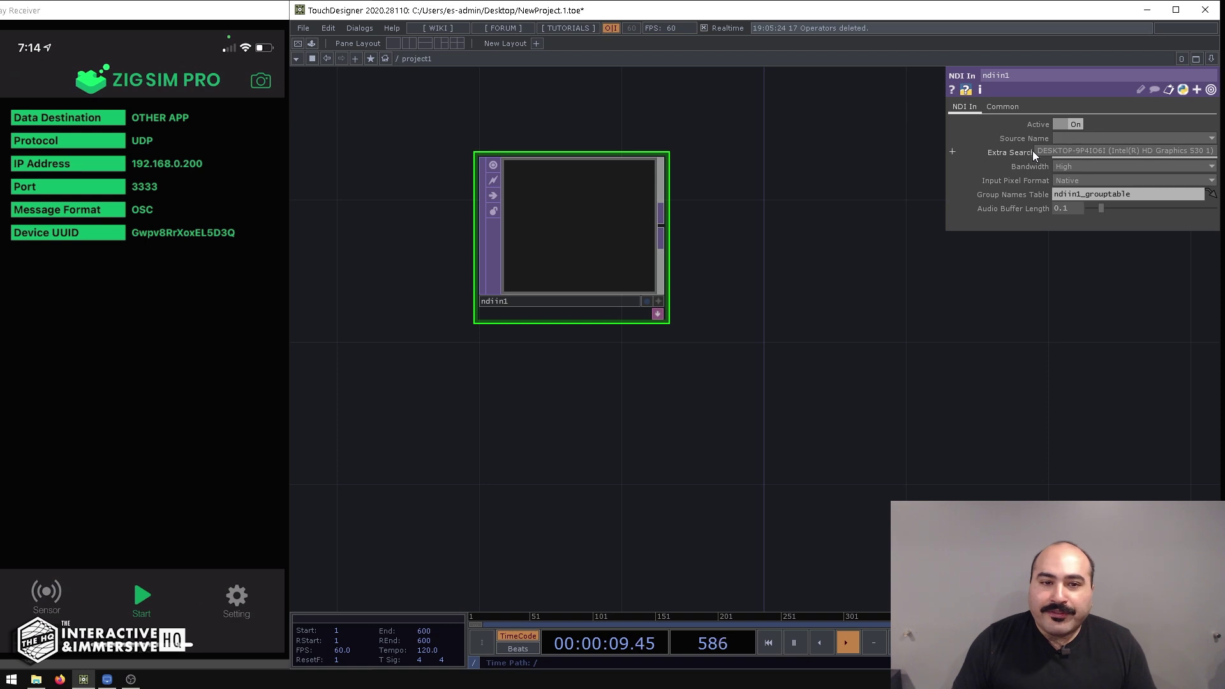
left_click(1083, 137)
left_click(1085, 138)
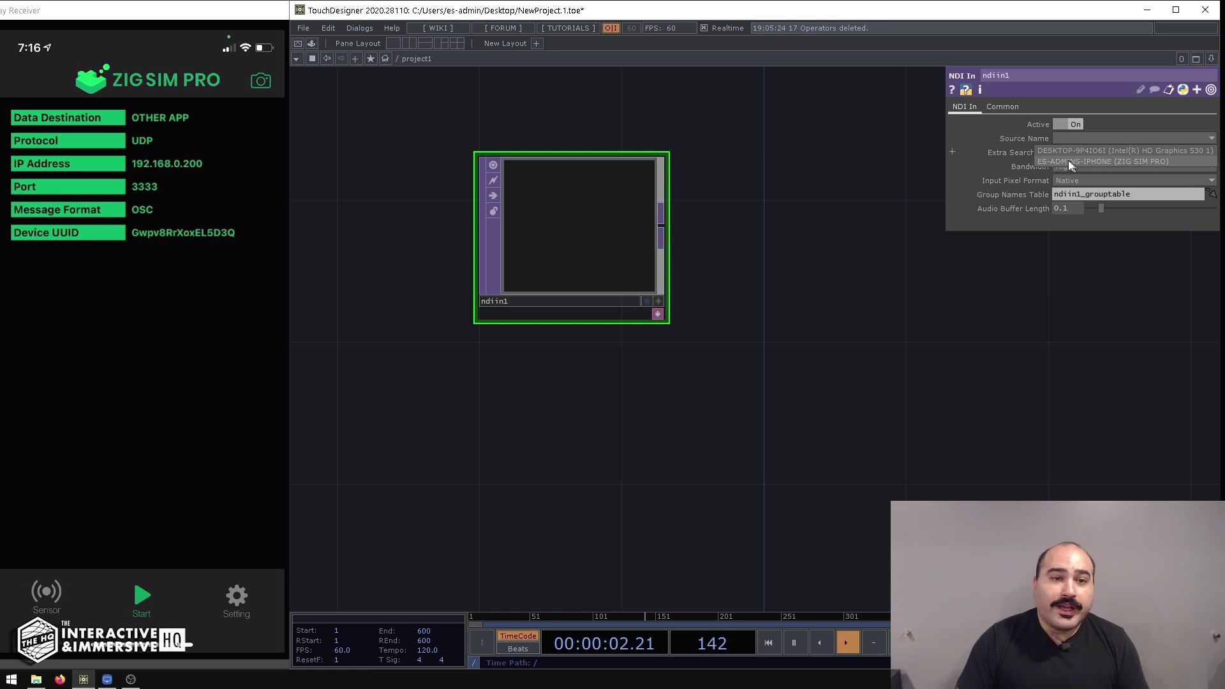
left_click(1124, 162)
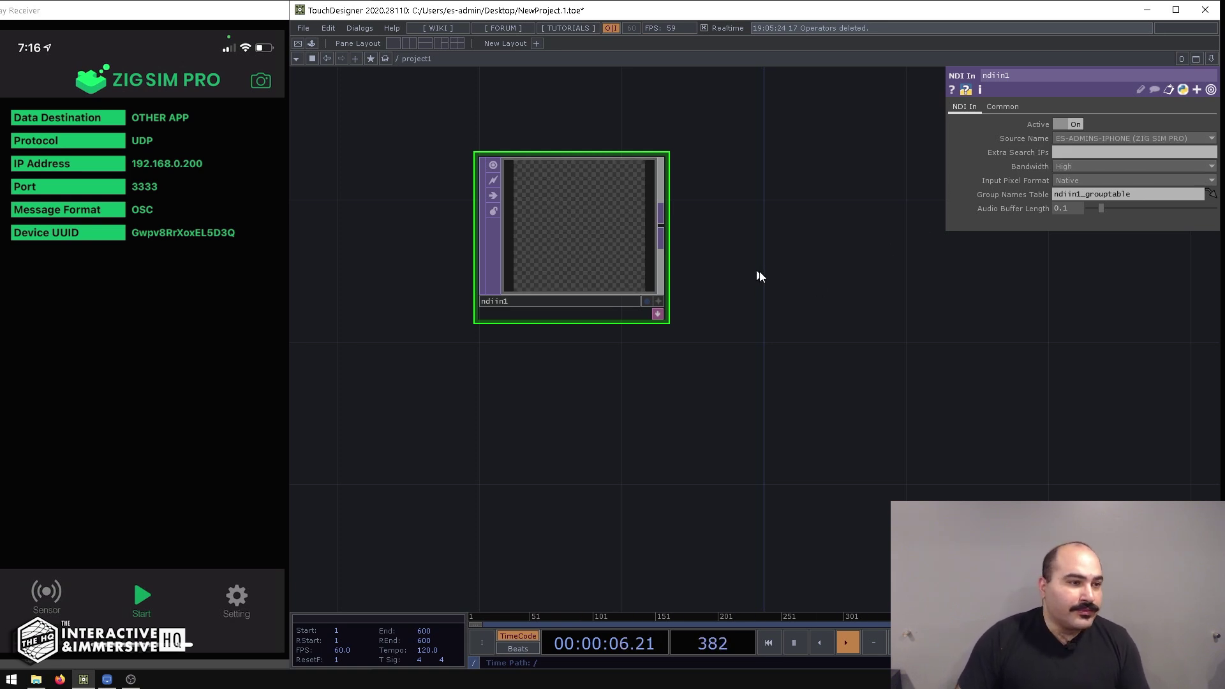
Step: Bring ndiin1 into view and activate its viewer to watch the live ZIG SIM PRO feed
left_click_drag(763, 274, 852, 370)
scroll(739, 362, "up", 4)
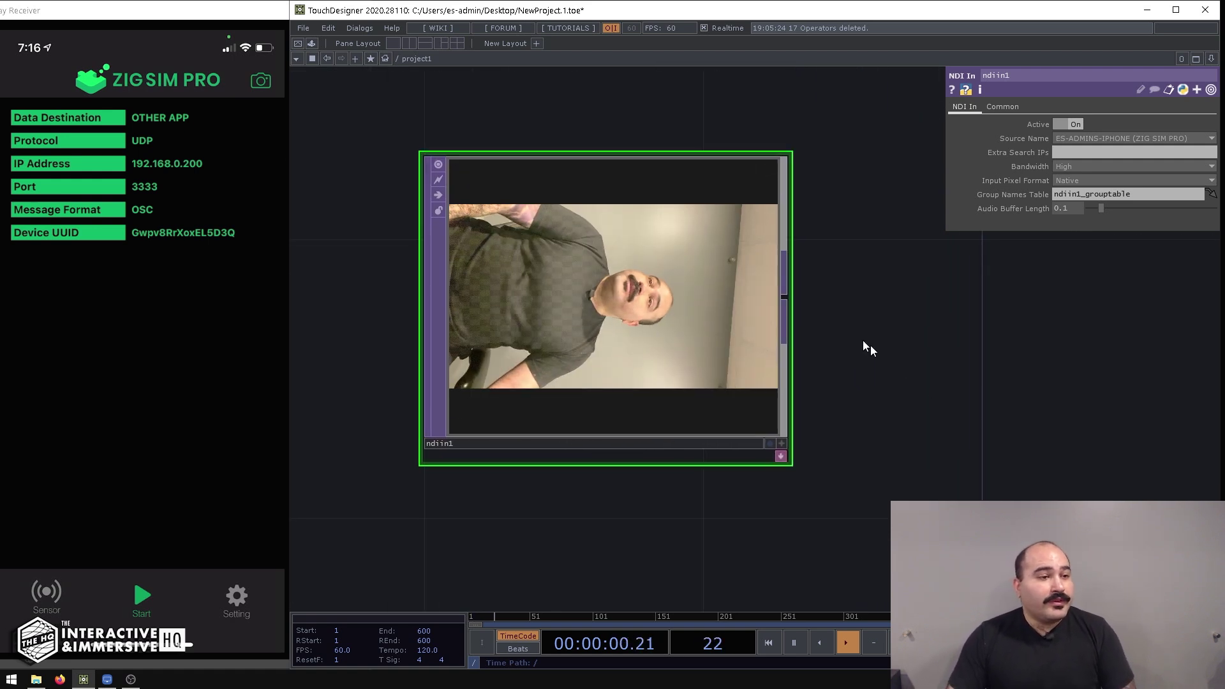
left_click_drag(659, 309, 746, 321)
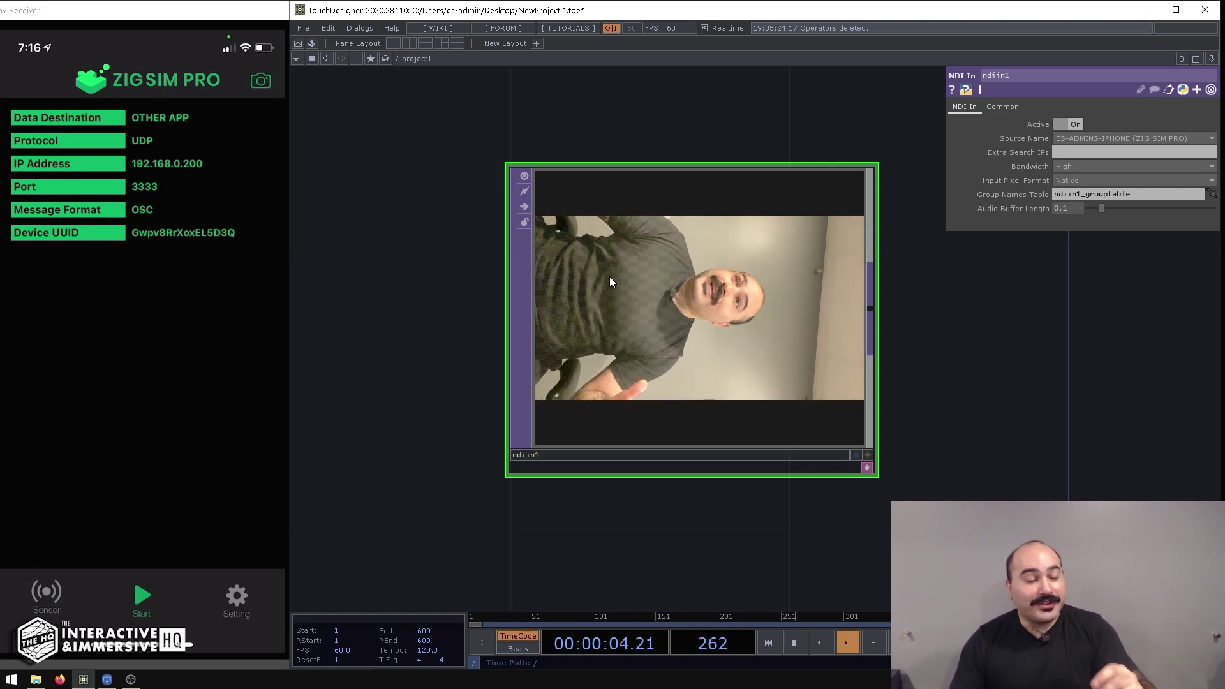
left_click_drag(913, 373, 772, 348)
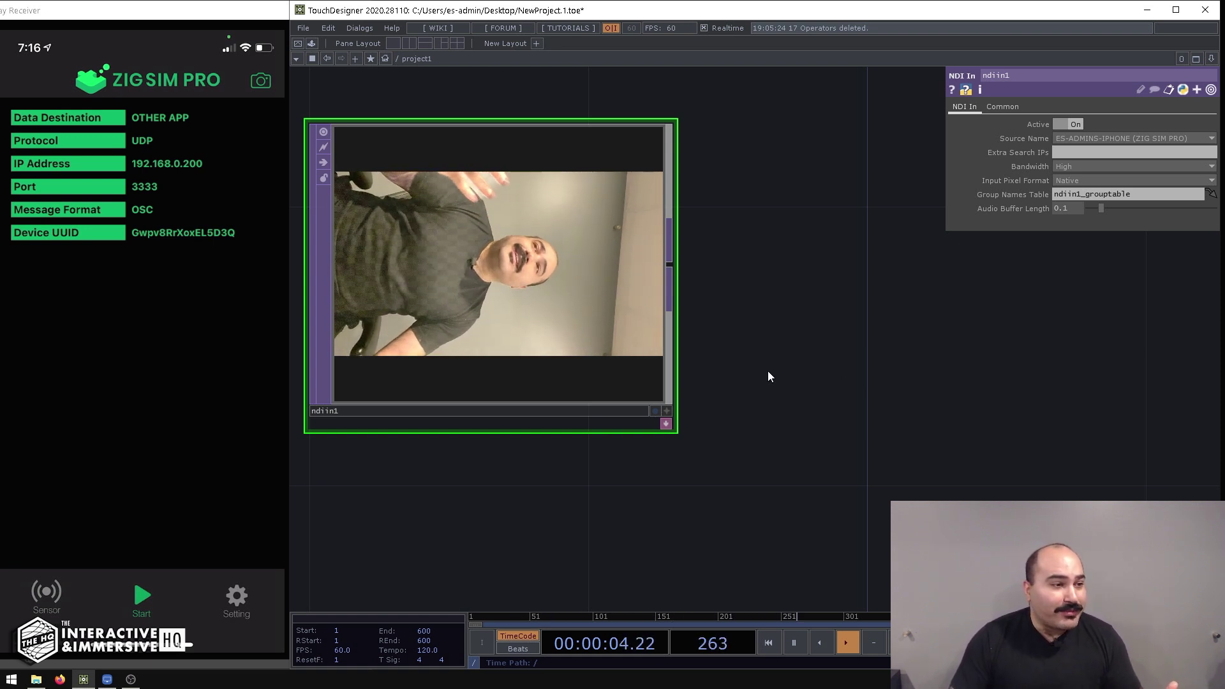
middle_click_drag(768, 371, 853, 432)
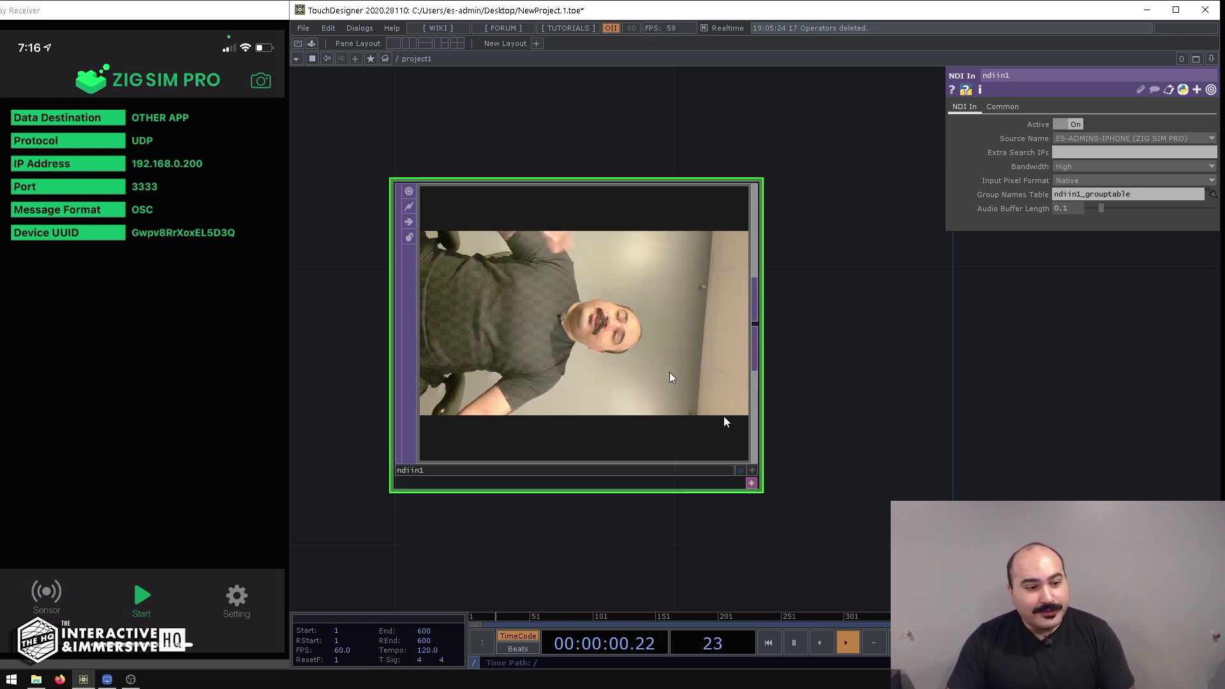
left_click(752, 483)
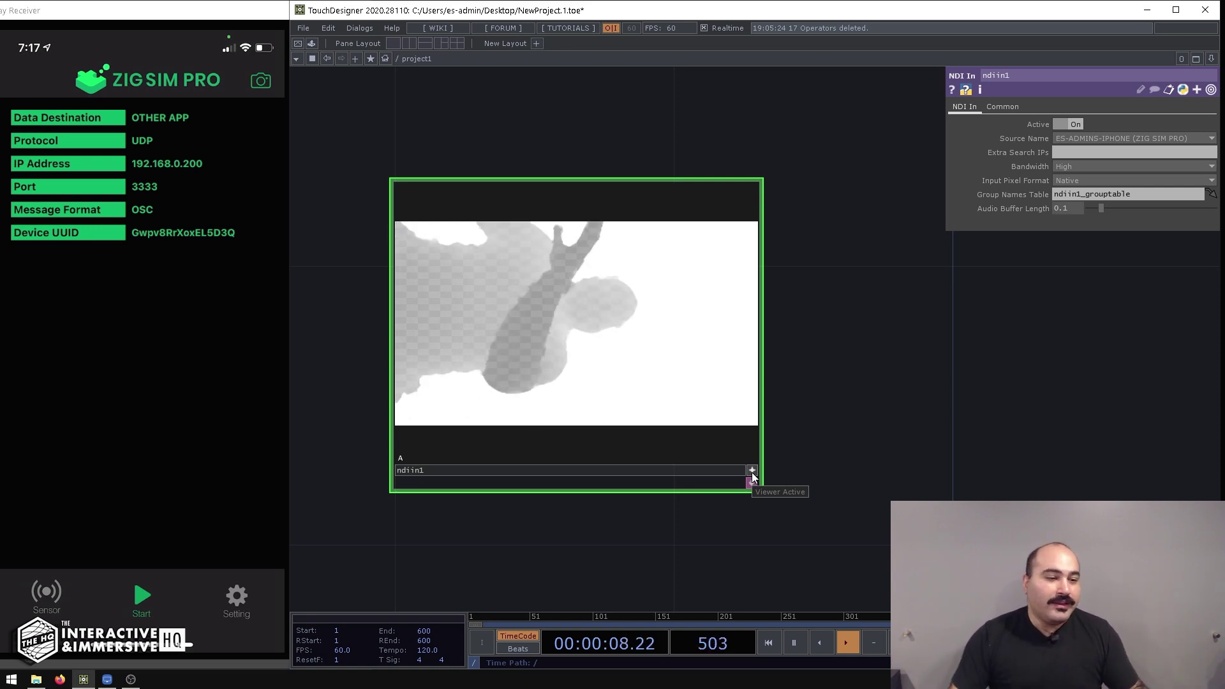
left_click_drag(869, 460, 758, 451)
scroll(758, 451, "down", 3)
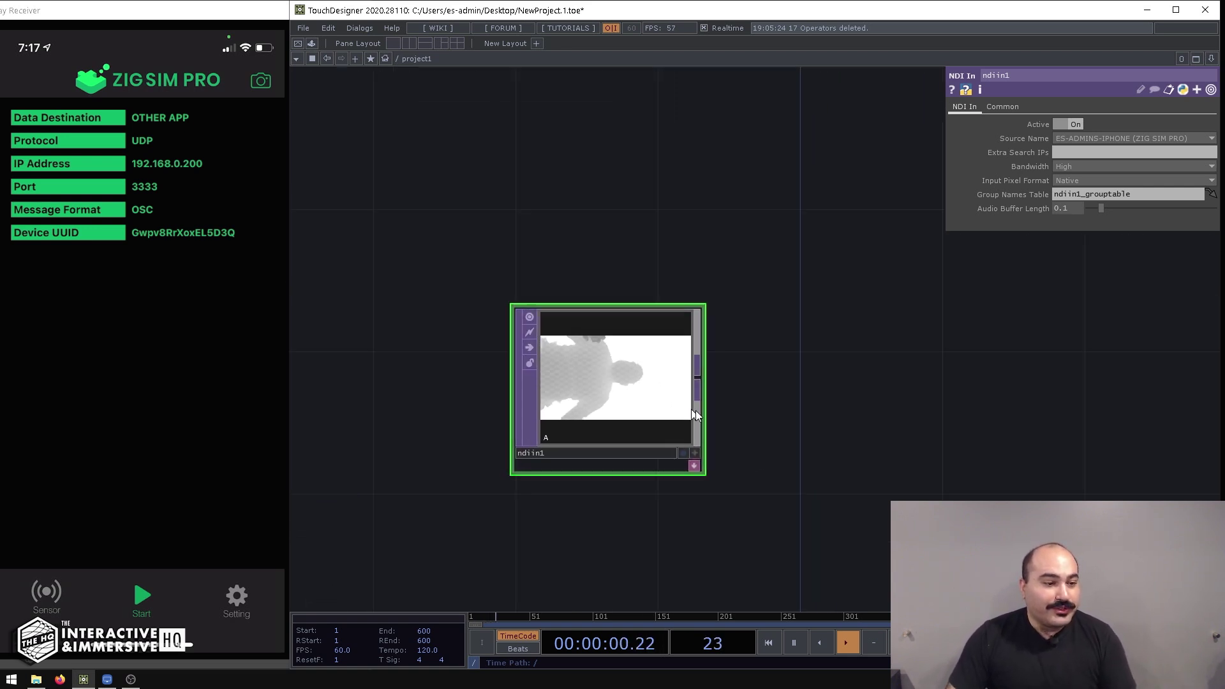
scroll(657, 438, "up", 3)
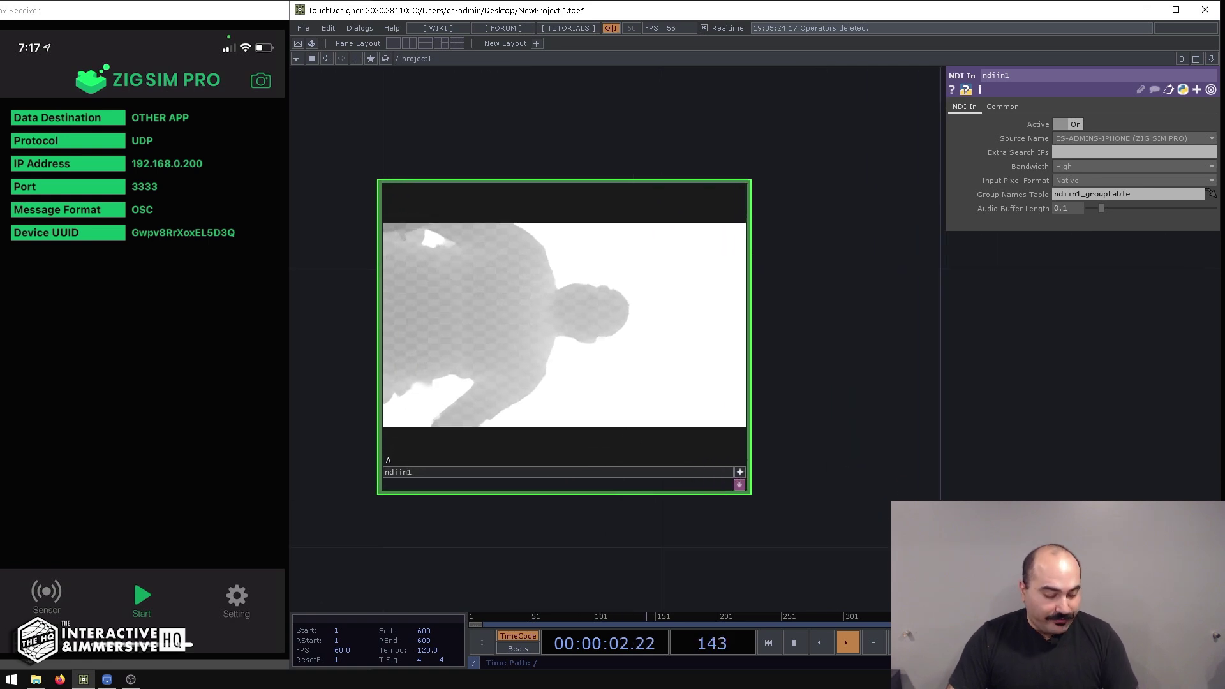
Step: Add a Channel Mix TOP, chanmix1, right of ndiin1 and wire ndiin1 into it
left_click(741, 472)
left_click_drag(894, 459, 640, 410)
scroll(713, 323, "down", 1)
double_click(713, 319)
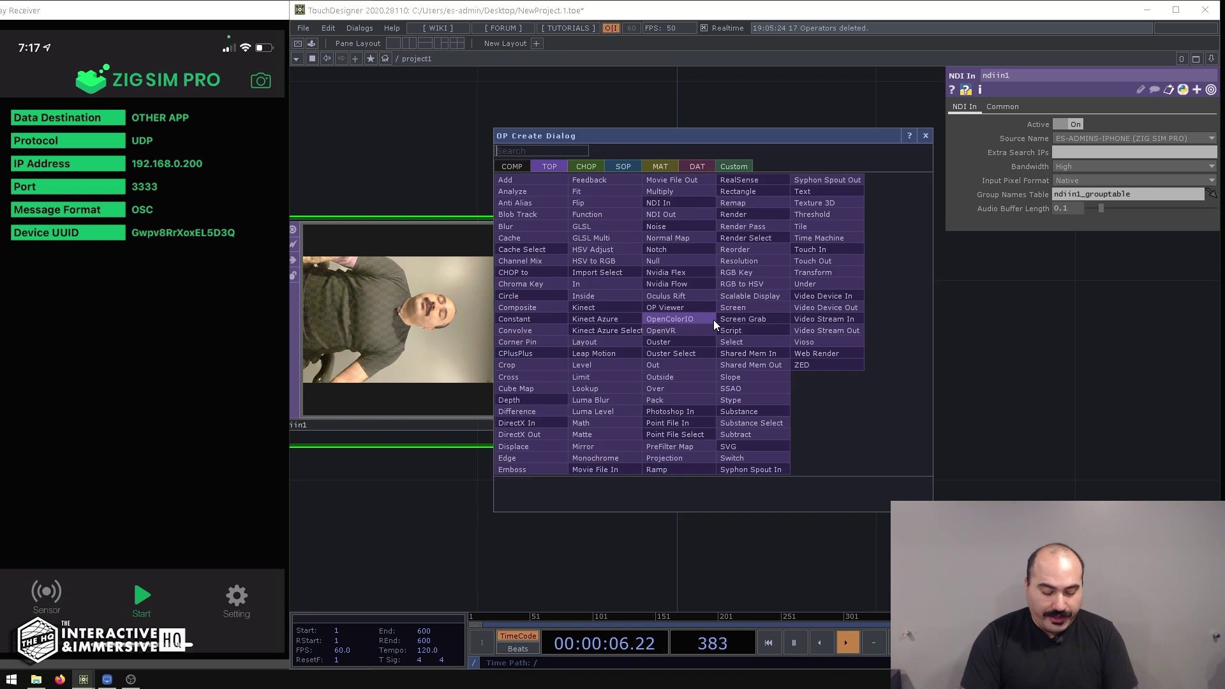
left_click(545, 274)
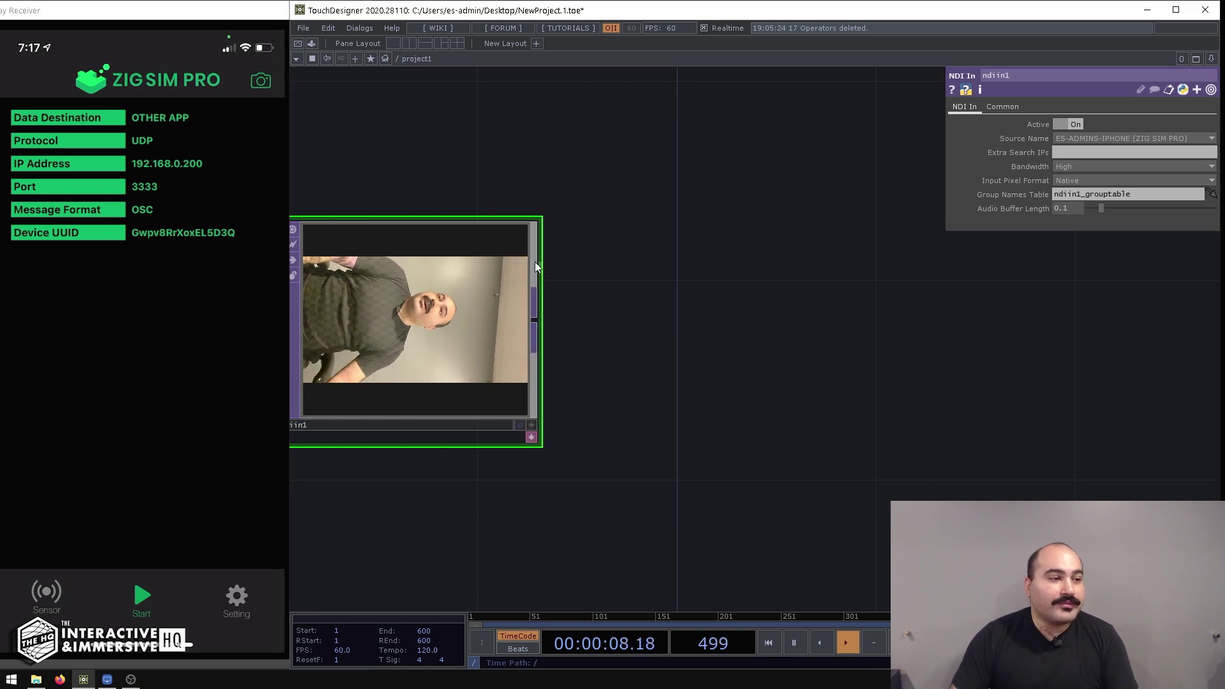
left_click(759, 333)
left_click(535, 320)
left_click(629, 319)
left_click_drag(794, 473, 728, 460)
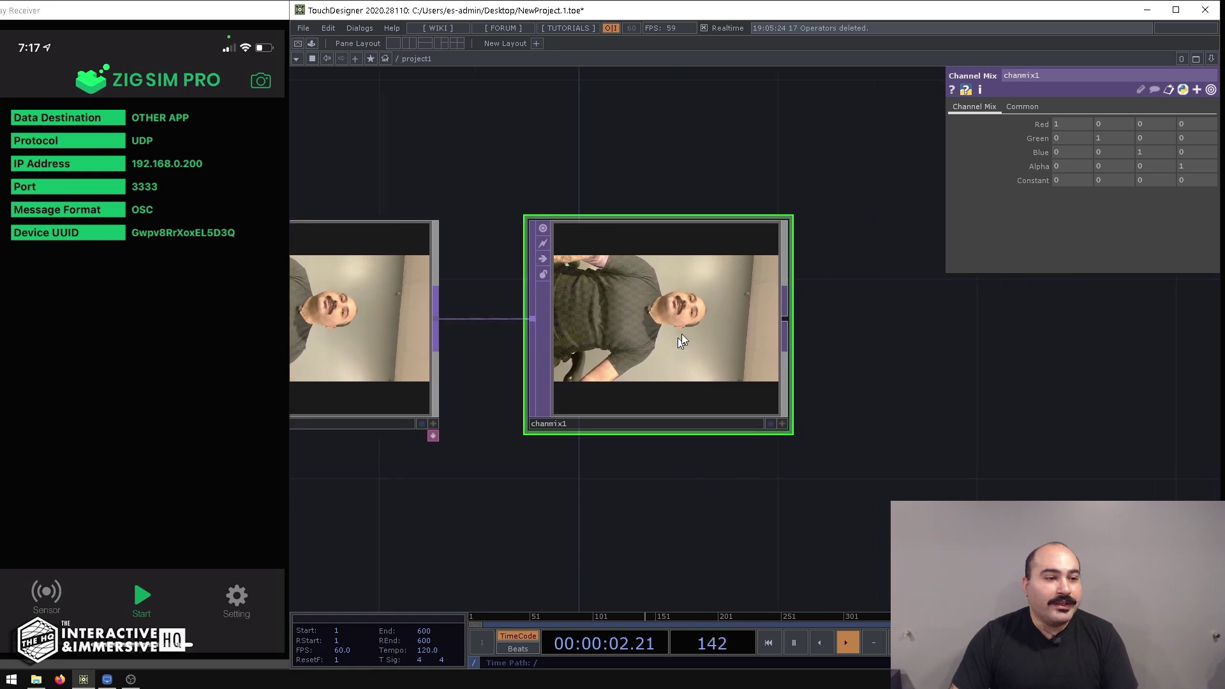
scroll(682, 328, "up", 3)
scroll(682, 328, "down", 1)
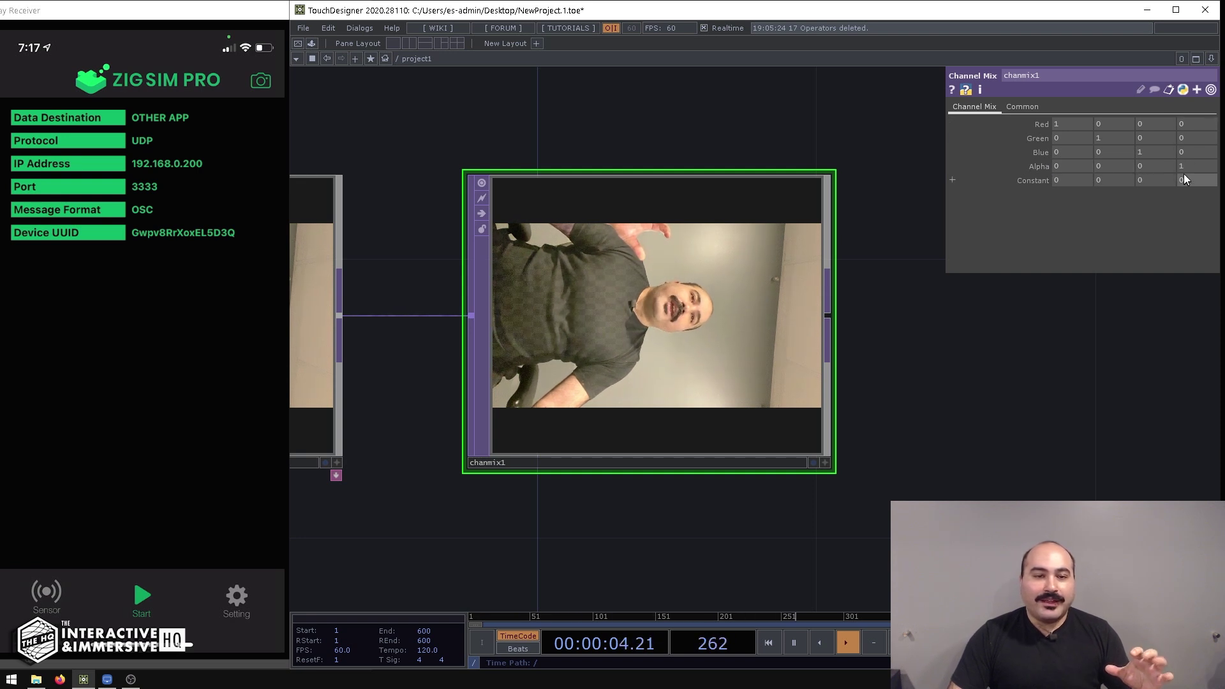
Step: Set the alpha (fourth) value of chanmix1's Red, Green and Blue rows to 1
left_click(1197, 124)
type("1")
key("Return")
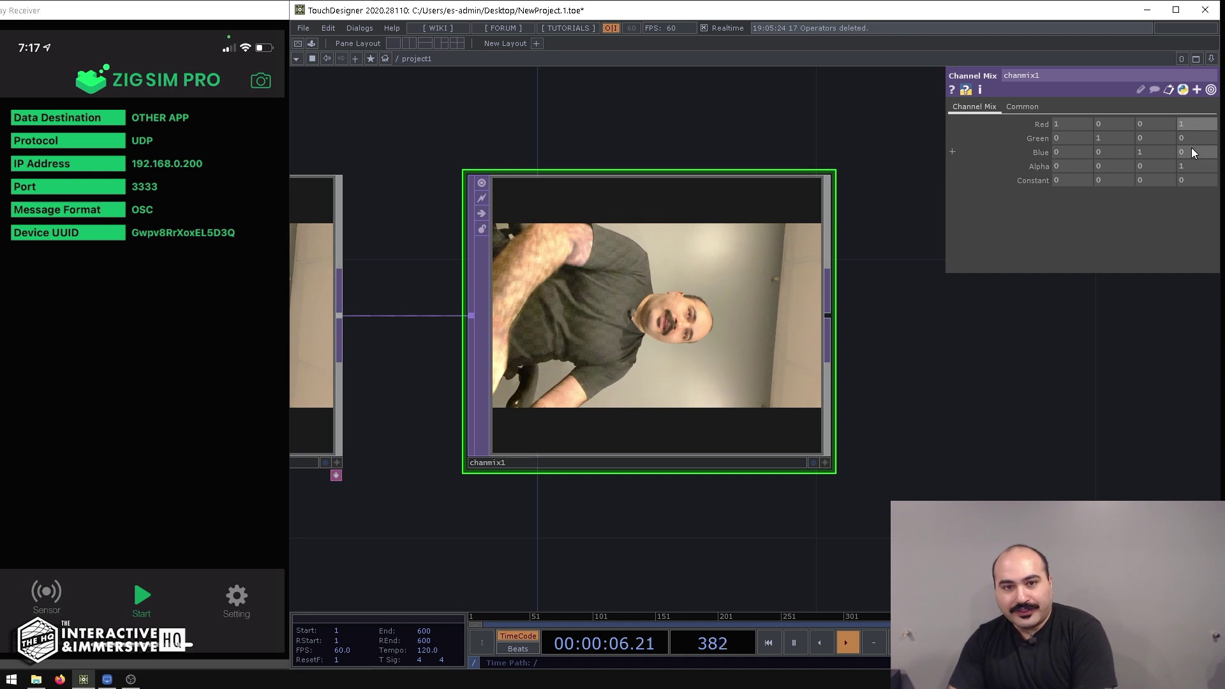
left_click(1193, 139)
type("1")
key("Return")
left_click(1193, 151)
type("1")
key("Return")
Step: Zero the Red row's first value and Blue row's third value, leaving rows 0 0 0 1
left_click(1070, 121)
type("0")
key("Return")
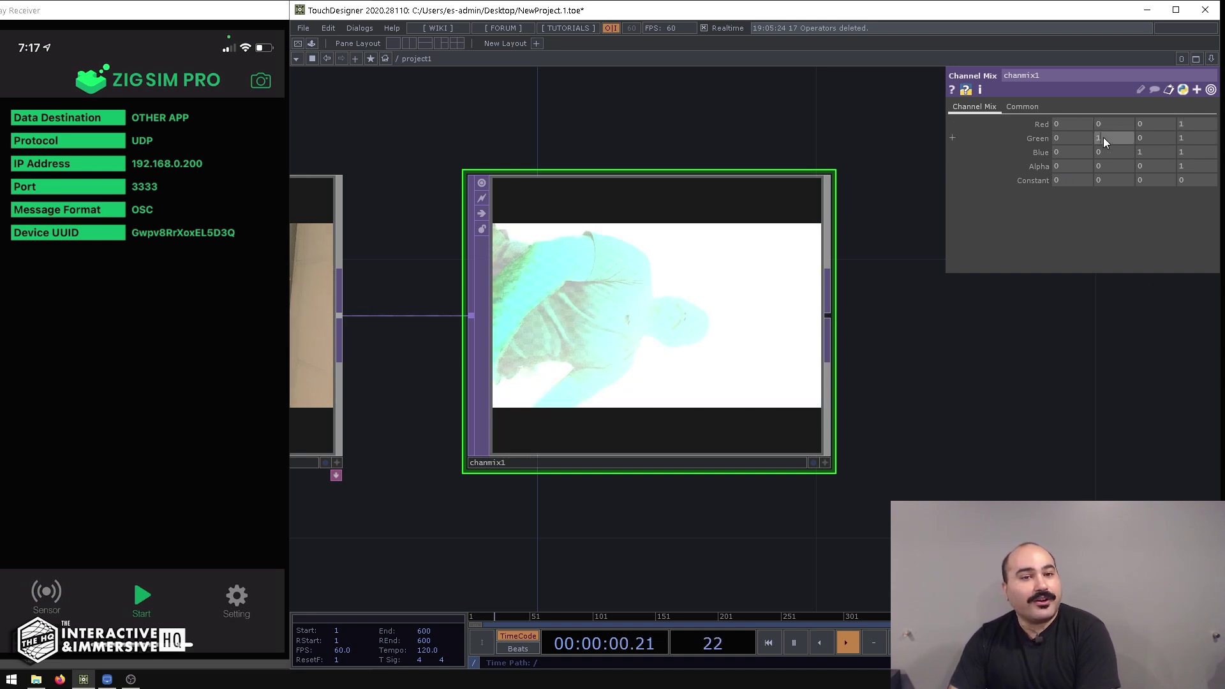
left_click(1149, 154)
type("0")
key("Return")
scroll(667, 359, "up", 2)
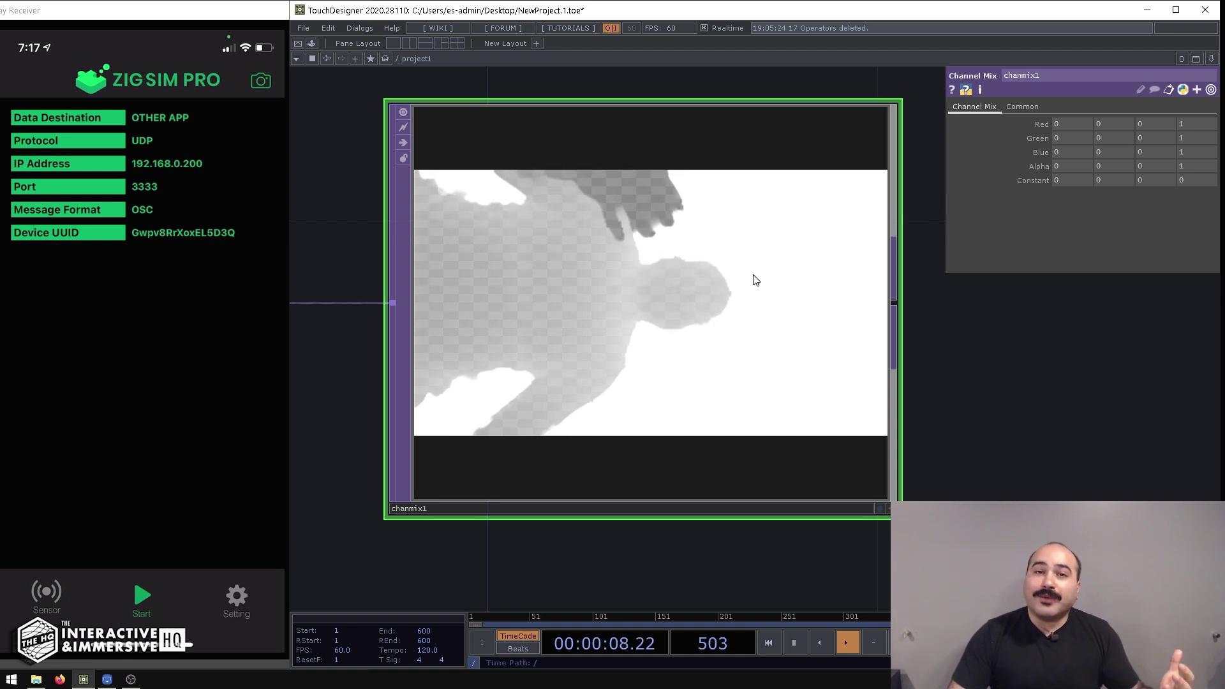
scroll(755, 277, "down", 3)
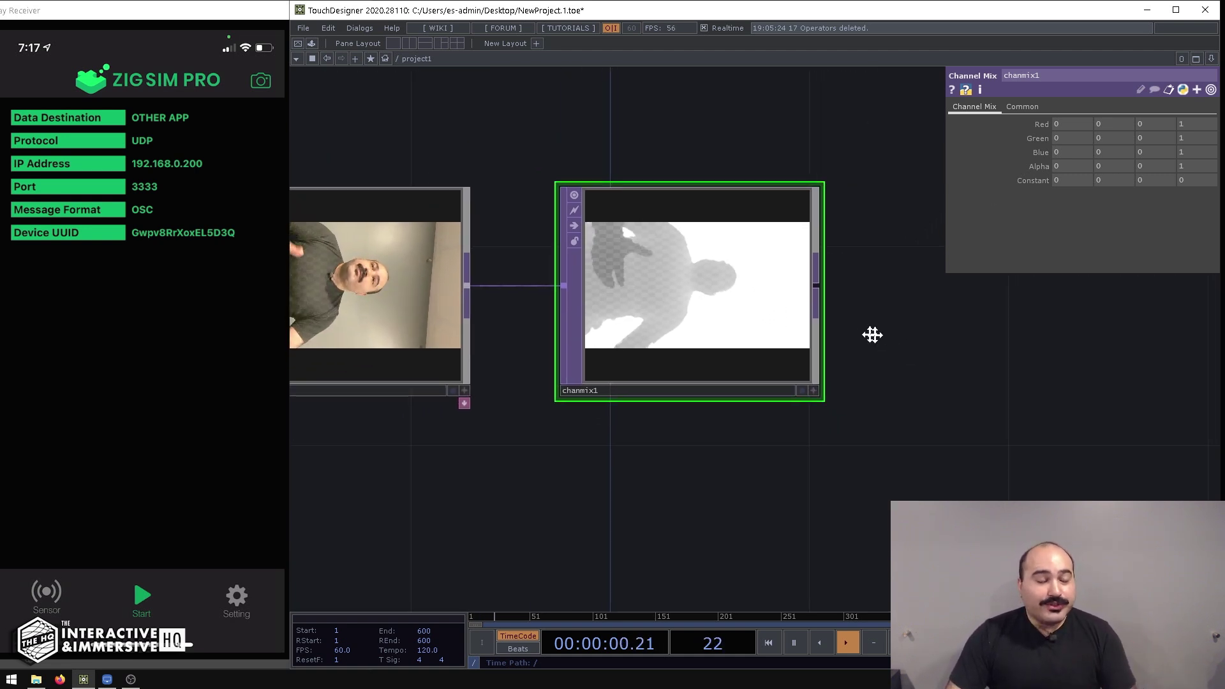
Step: Add a Grid SOP, grid1, beside chanmix1
scroll(917, 350, "down", 2)
left_click_drag(917, 350, 722, 355)
scroll(702, 354, "down", 2)
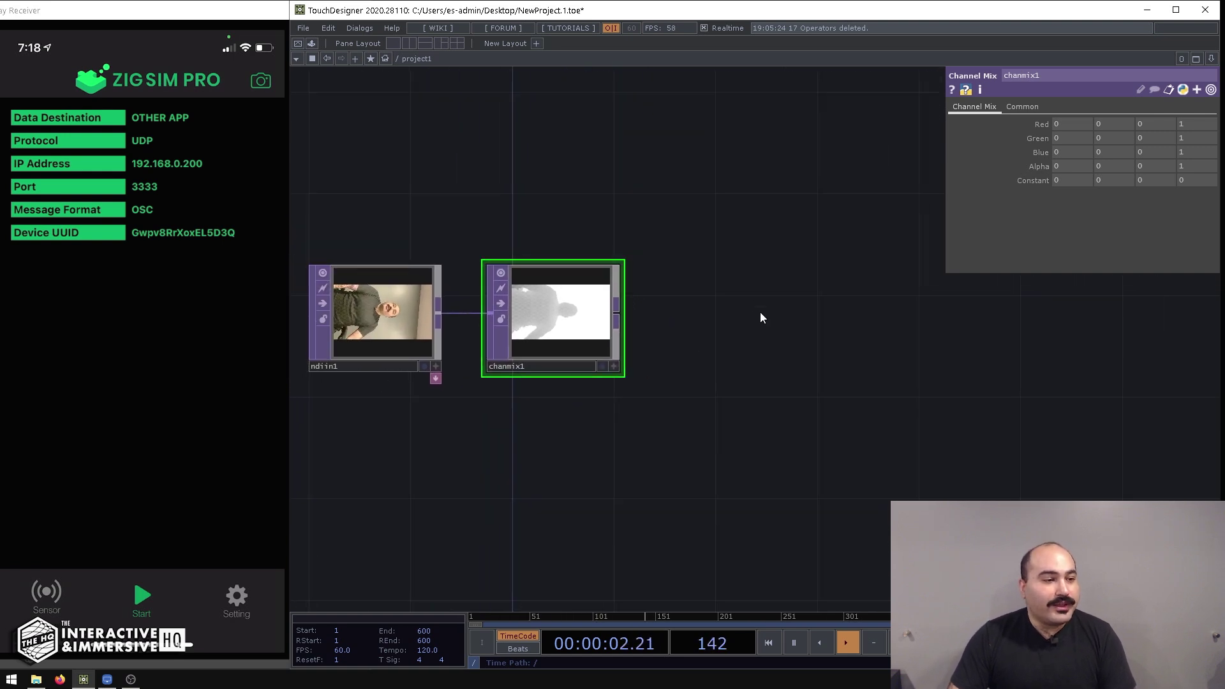
key("Tab")
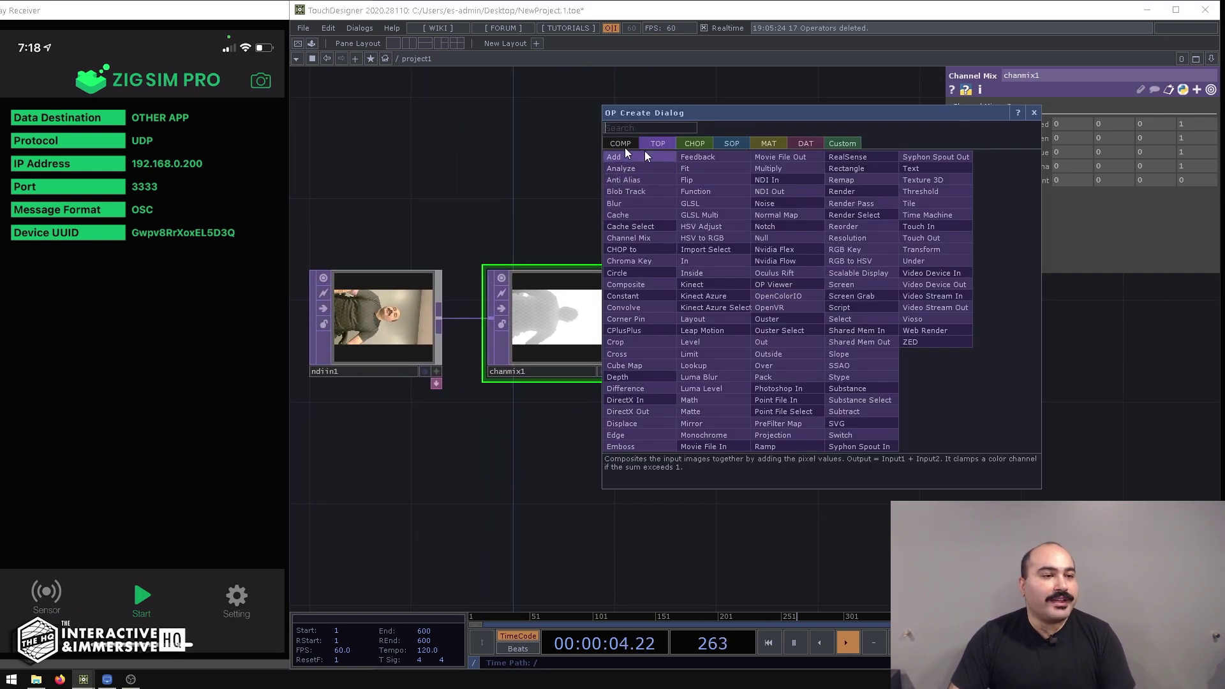
left_click(727, 142)
type("gr")
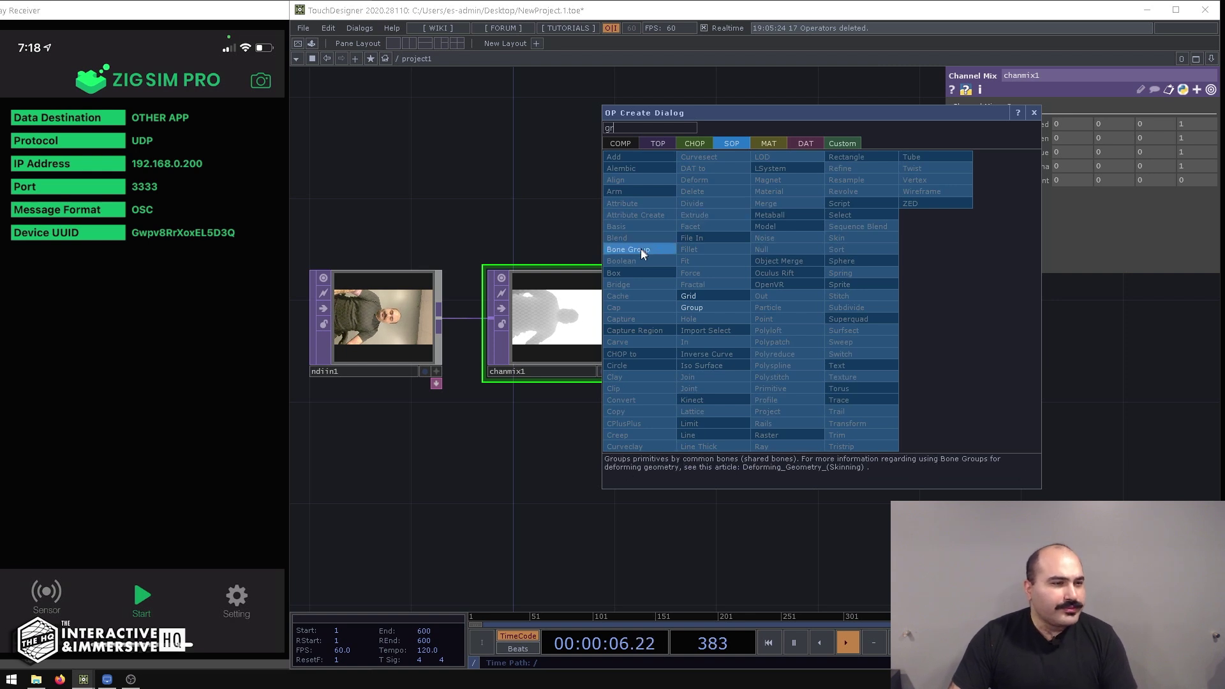
left_click(690, 295)
left_click(860, 328)
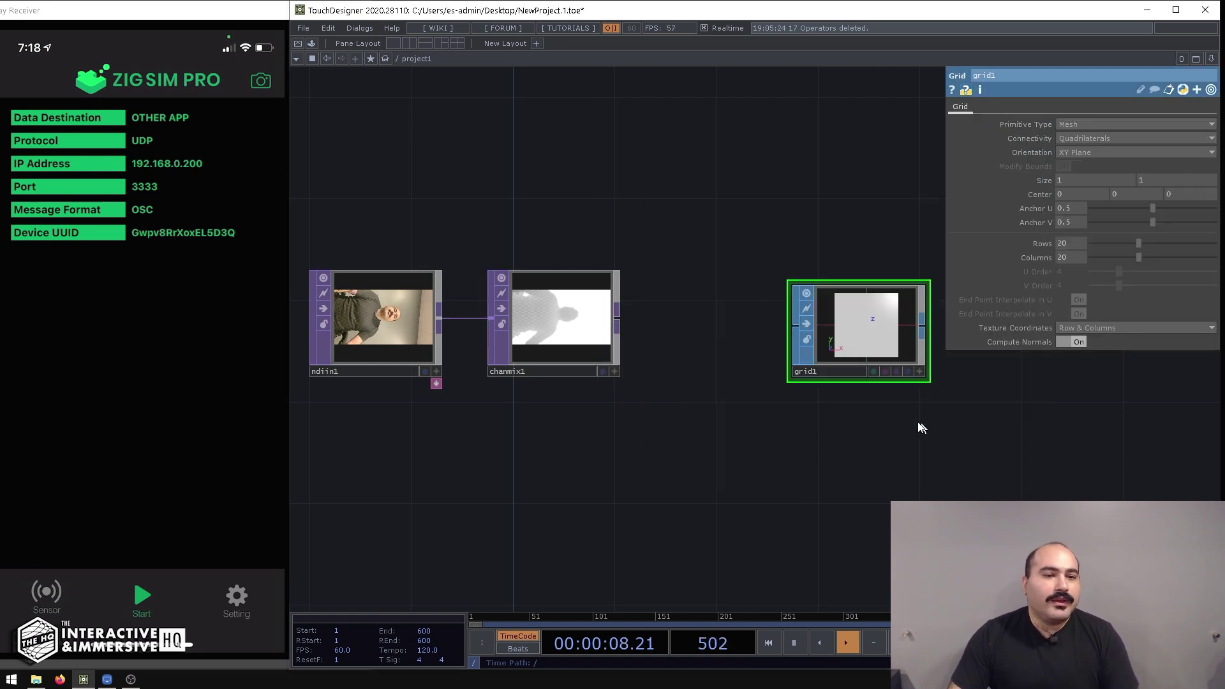
Step: Give grid1 1280 columns, 720 rows and a width size of 1.77
scroll(921, 427, "up", 3)
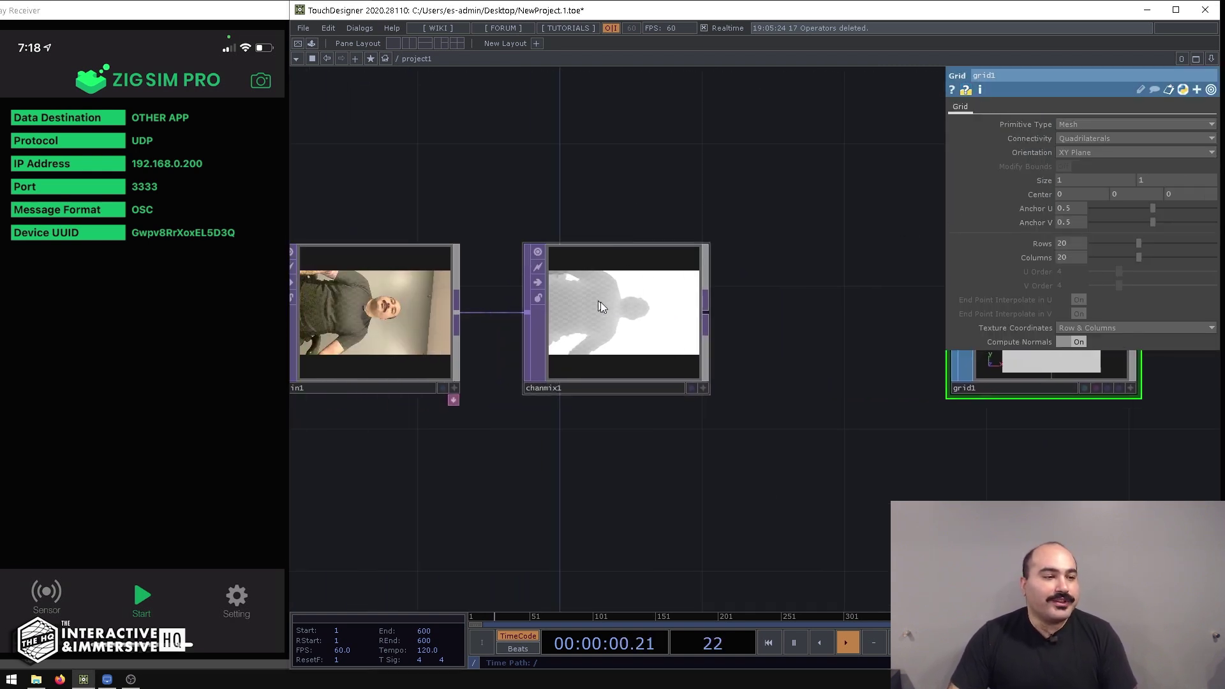
middle_click(619, 309)
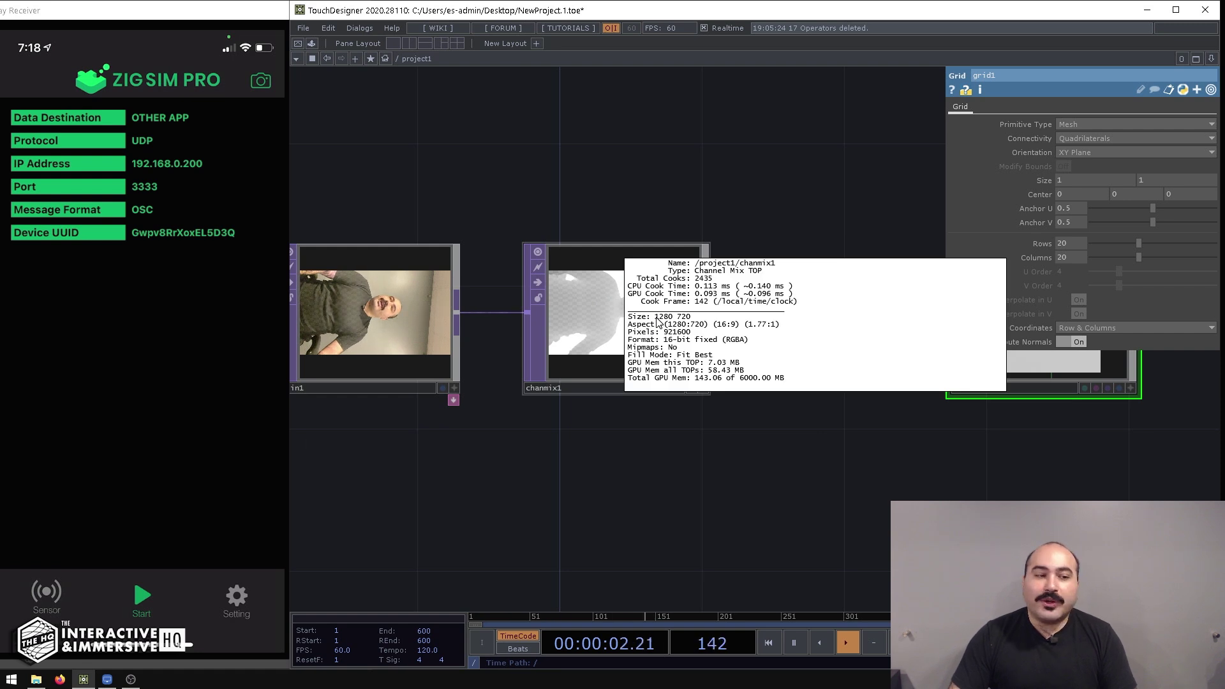
key("shift+h")
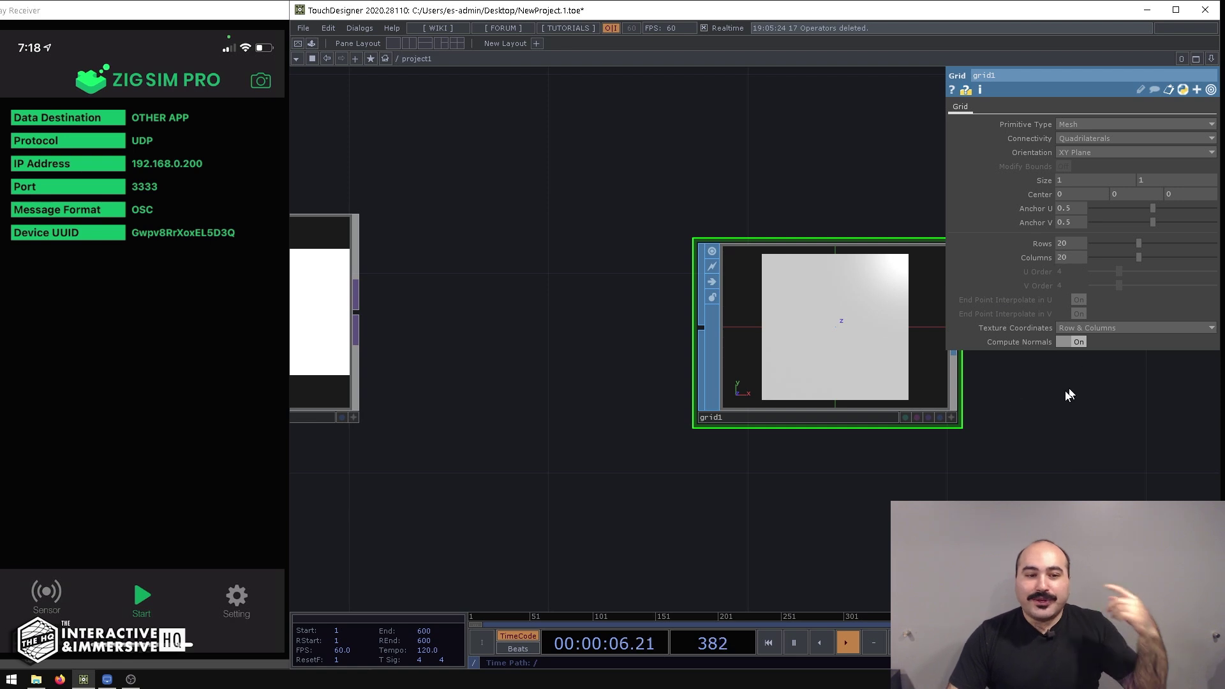
left_click_drag(570, 370, 771, 370)
middle_click(451, 326)
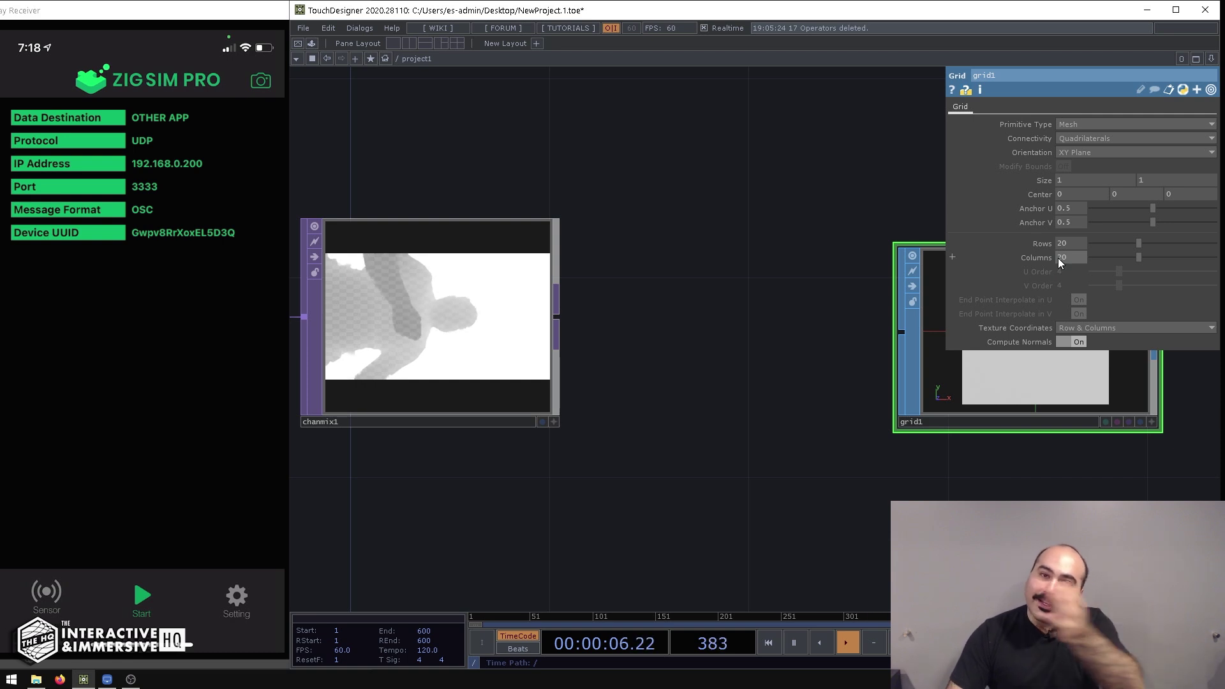
type("1280")
key("Return")
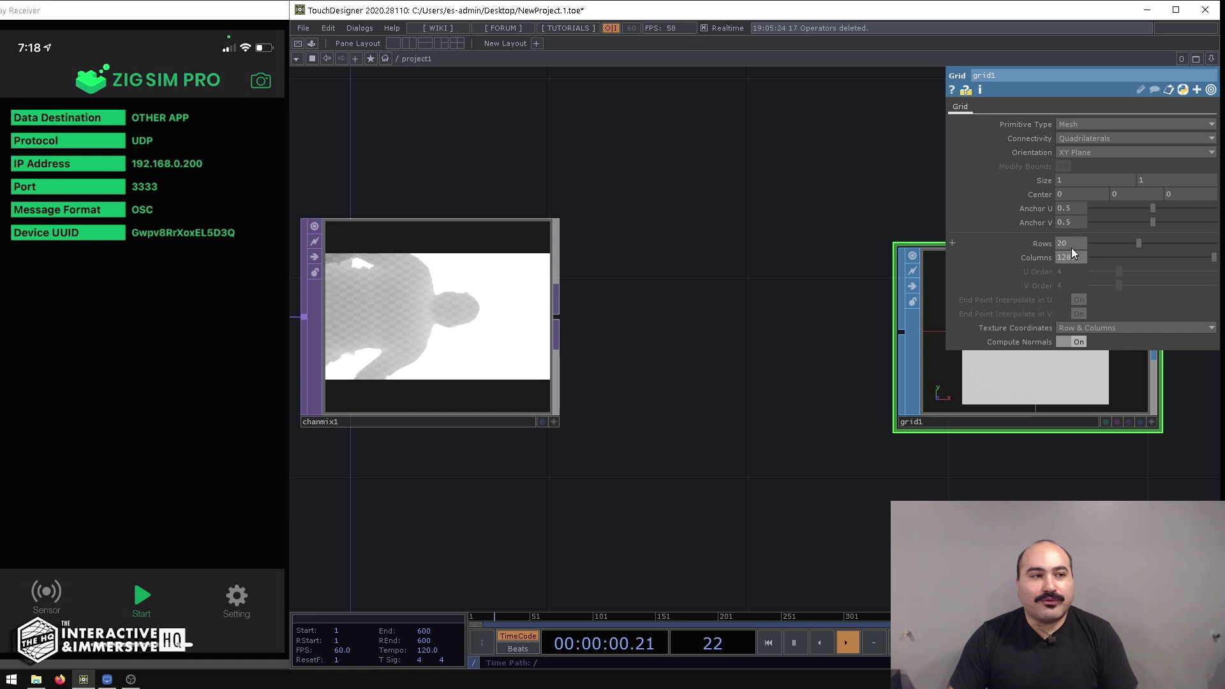
type("72")
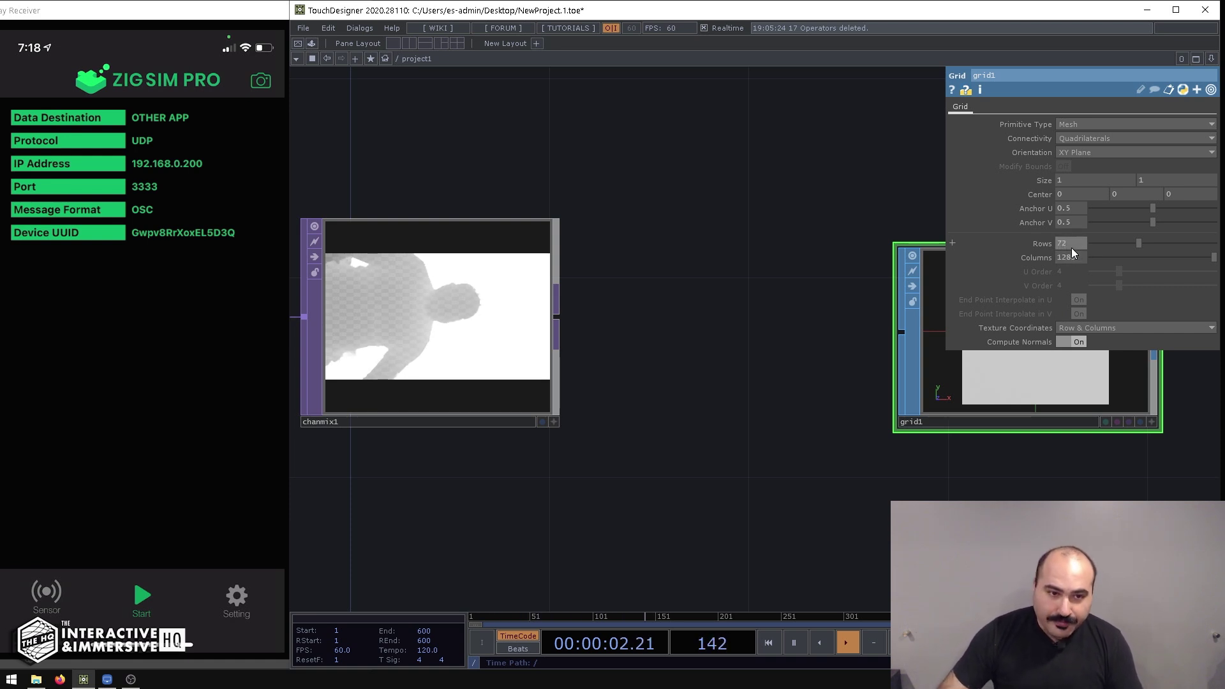
type("0")
key("Return")
left_click_drag(1055, 474, 904, 480)
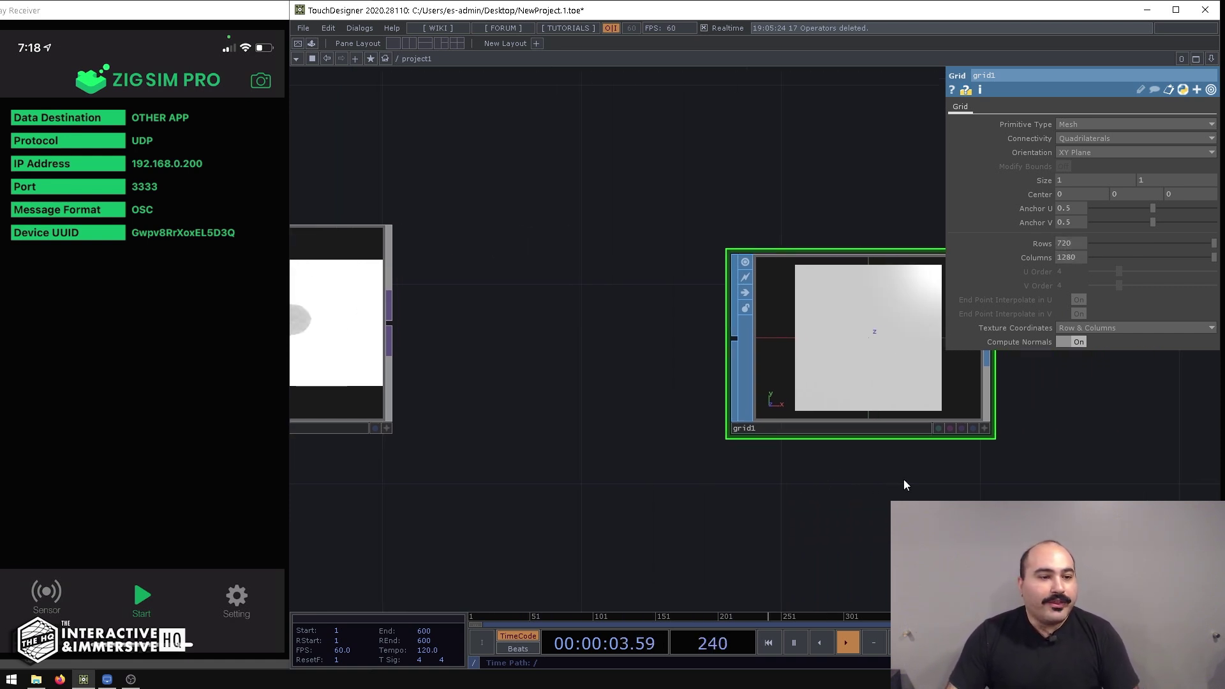
scroll(903, 479, "down", 2)
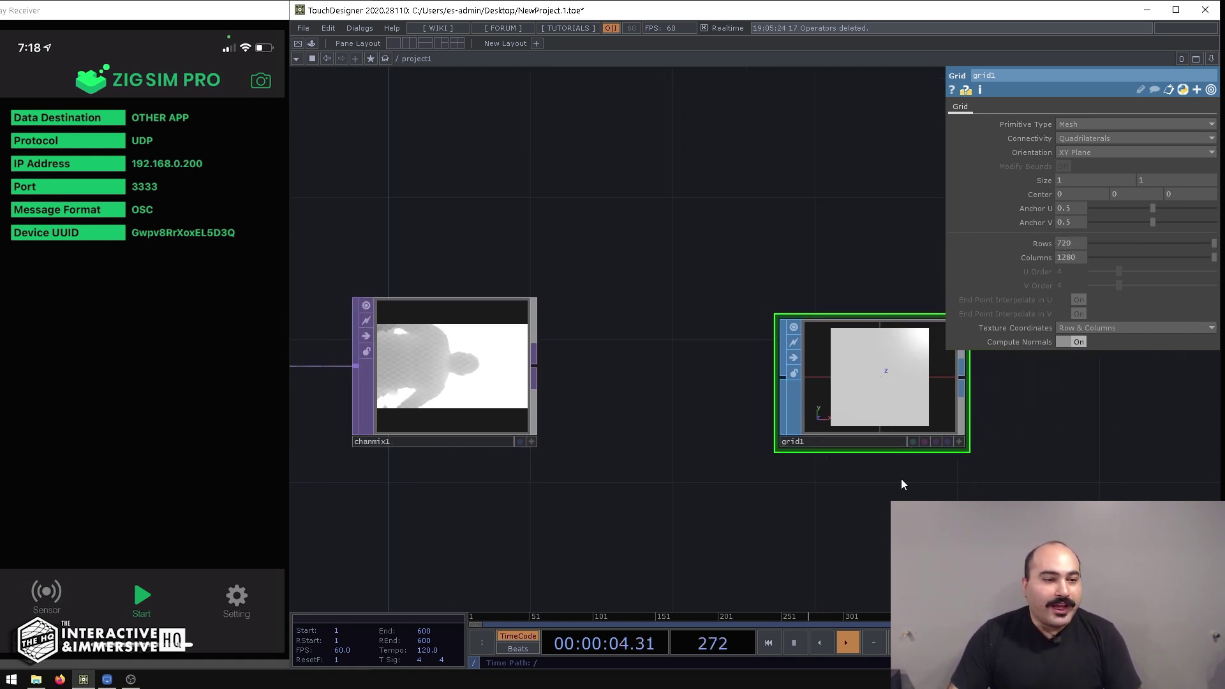
left_click(1074, 180)
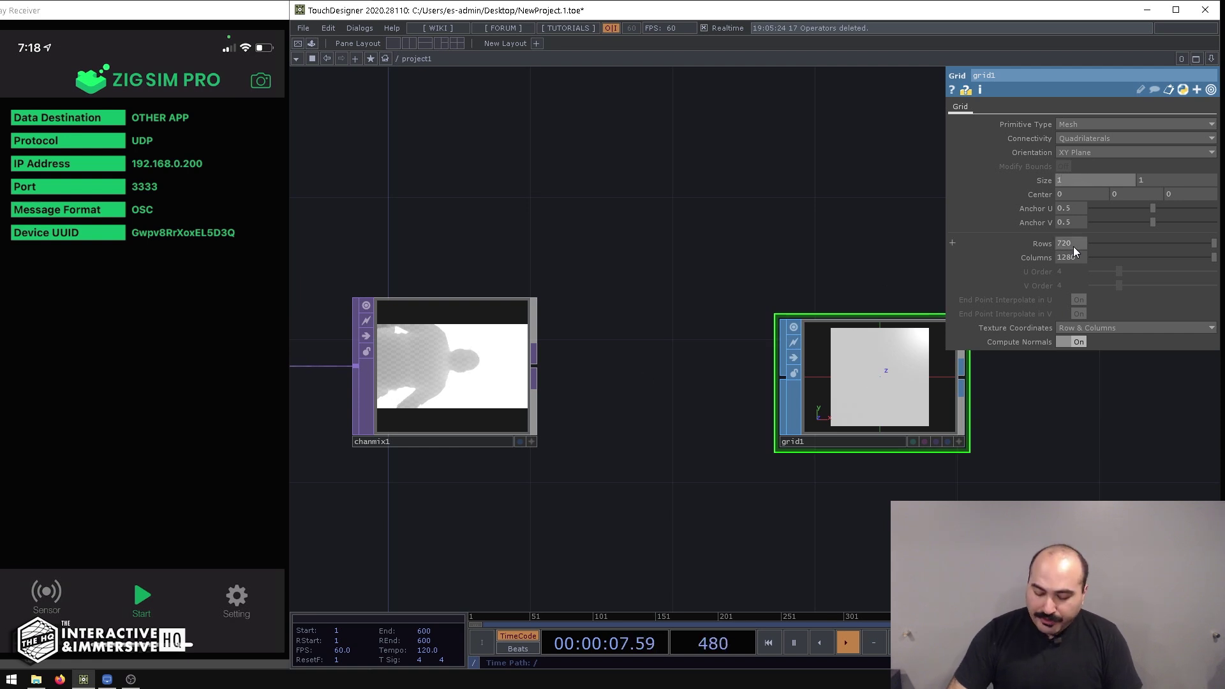
type(".77")
key("Return")
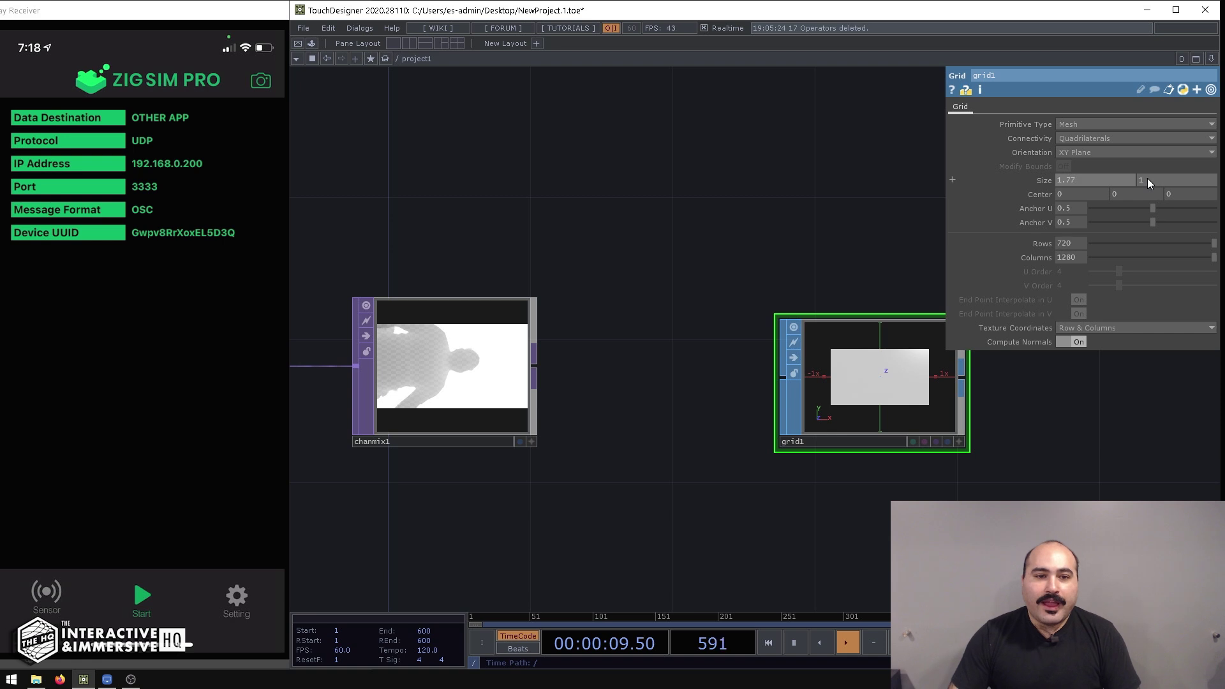
Step: Show chanmix1's info, zoom out, and start adding an operator from grid1's output
middle_click(480, 367)
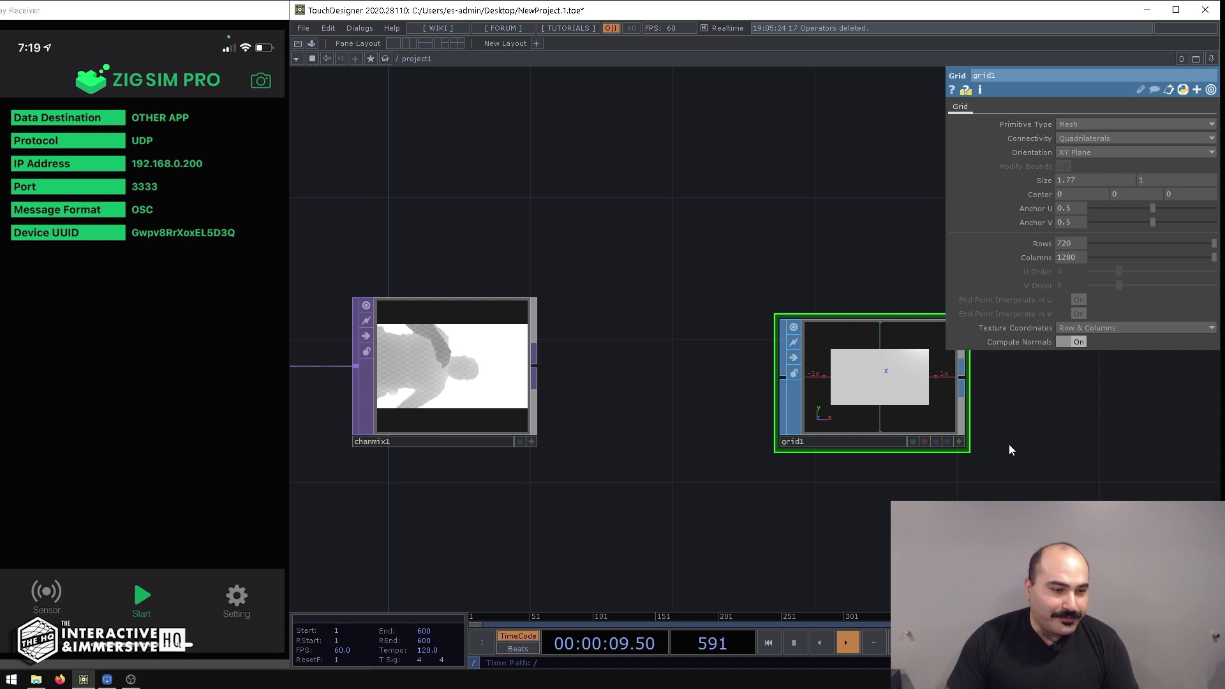
scroll(842, 440, "down", 3)
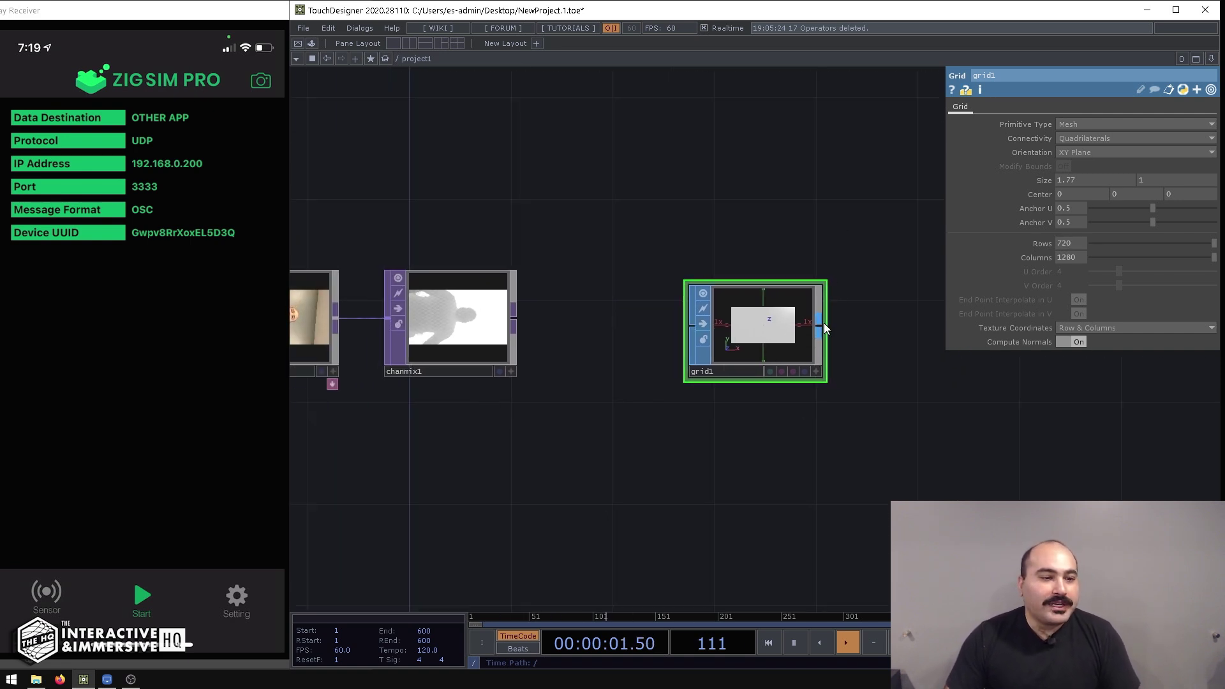
left_click(819, 327)
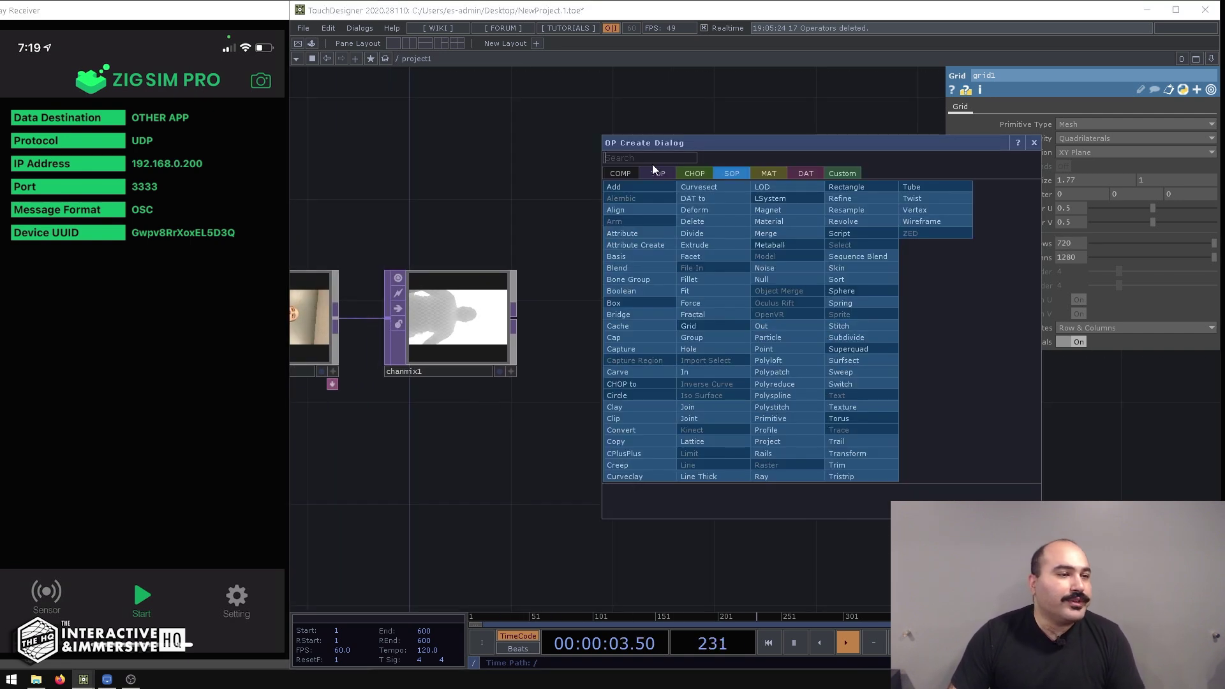
Step: Add a Geometry COMP, geo1, fed by grid1 and move it clear of the grid
left_click(618, 173)
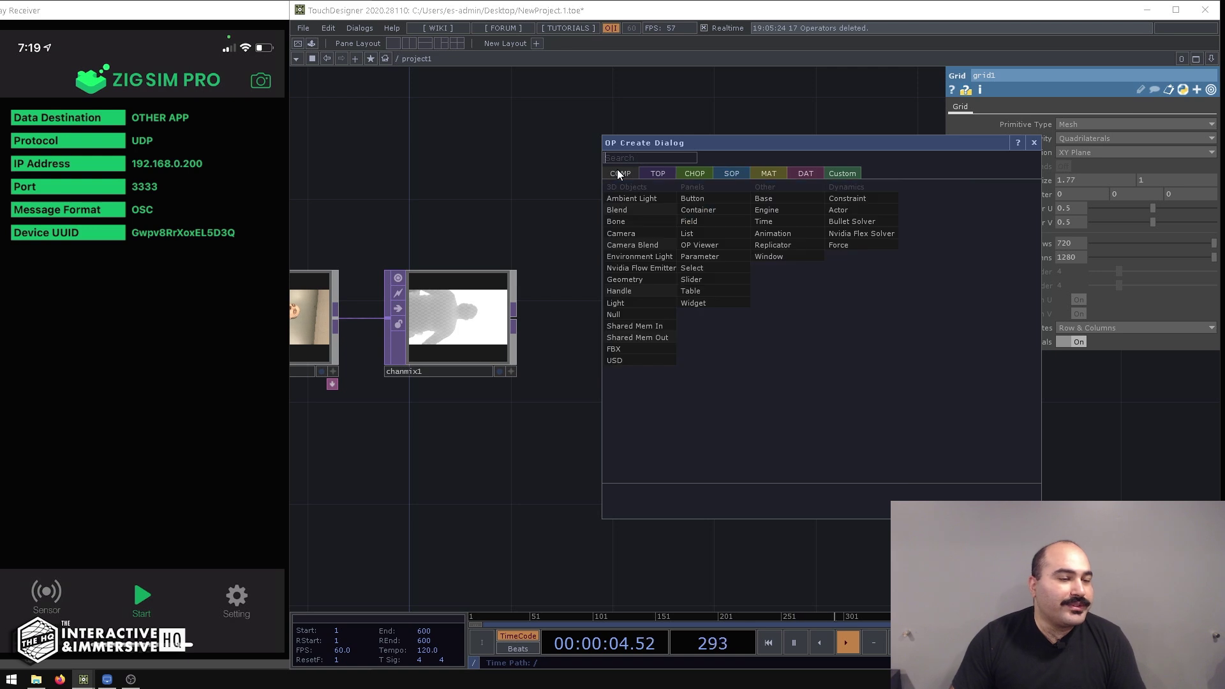
left_click(626, 279)
left_click(976, 333)
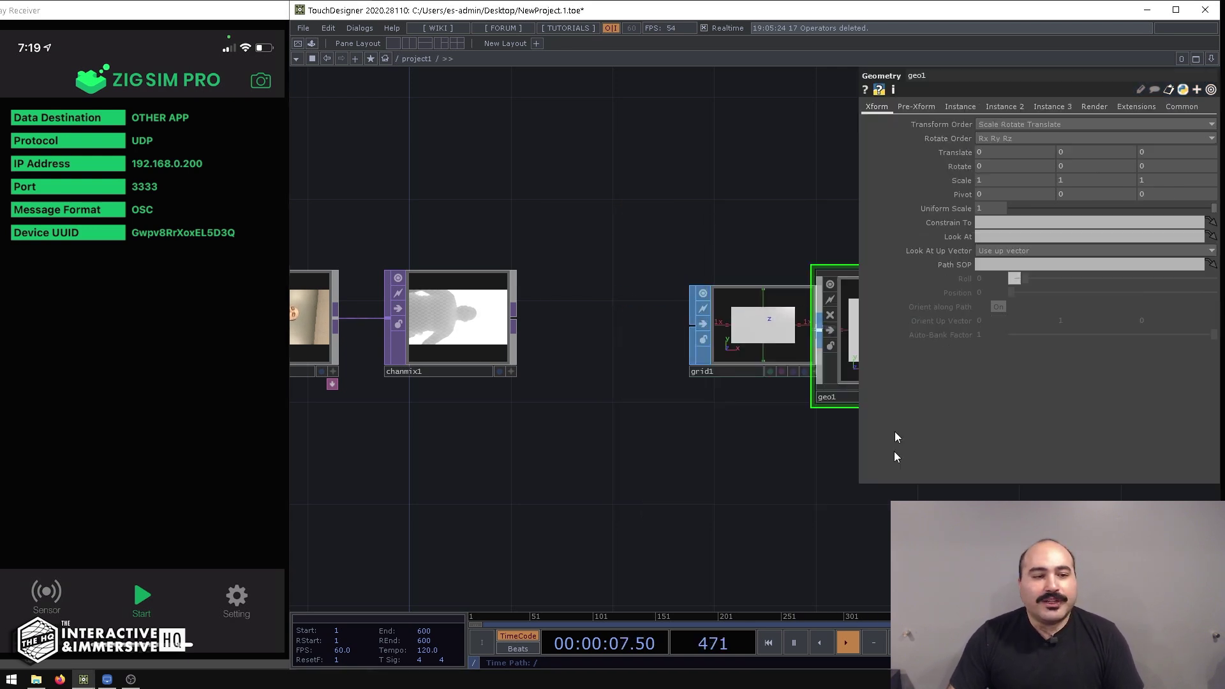
key("h")
left_click_drag(696, 308, 772, 308)
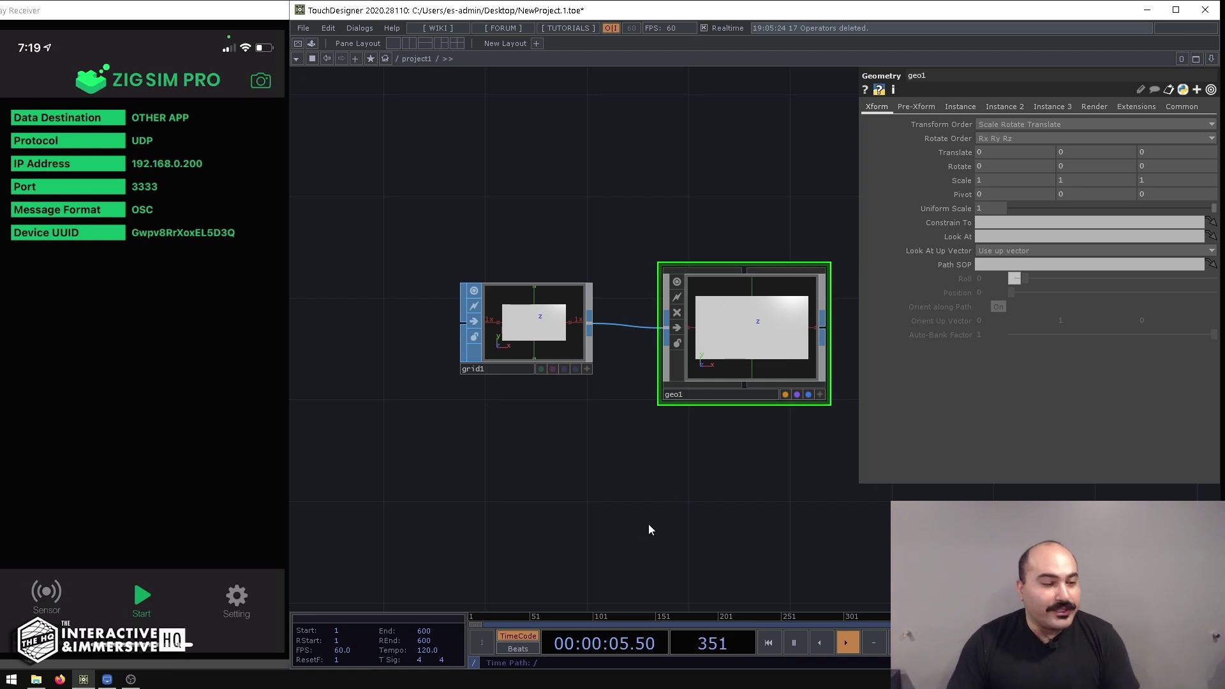
Step: Add a Phong MAT, phong1, below geo1
key("Tab")
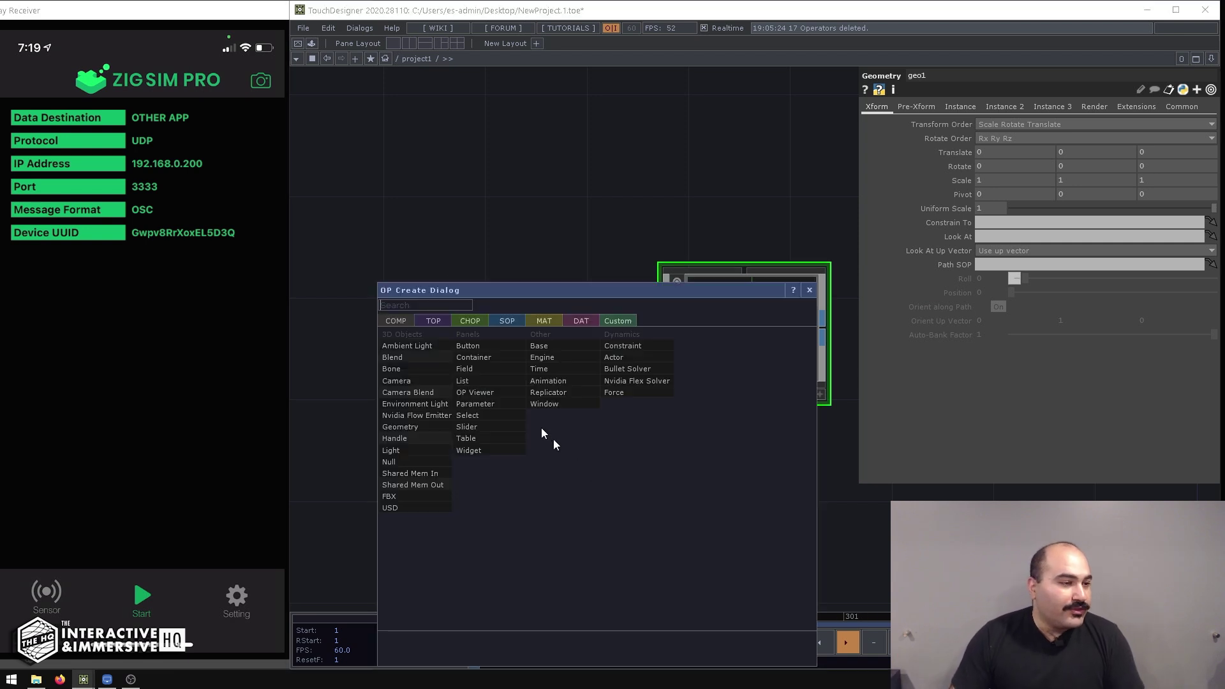
left_click(517, 326)
key("Escape")
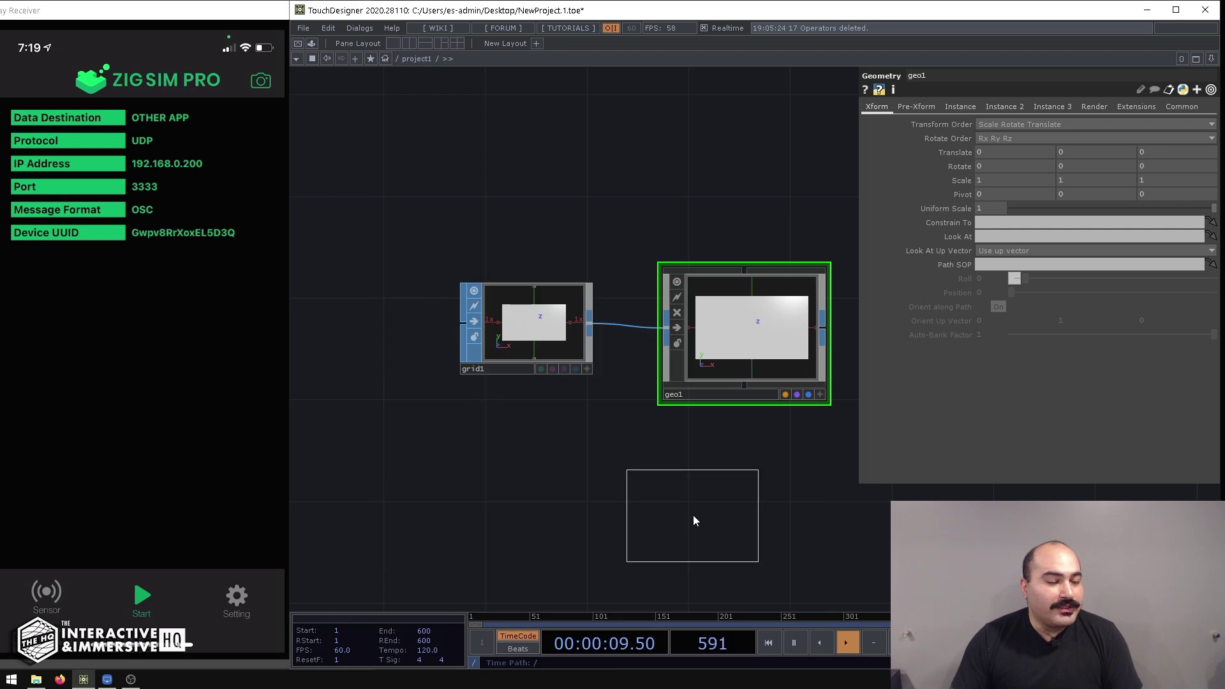
left_click(693, 517)
left_click_drag(839, 337, 747, 303)
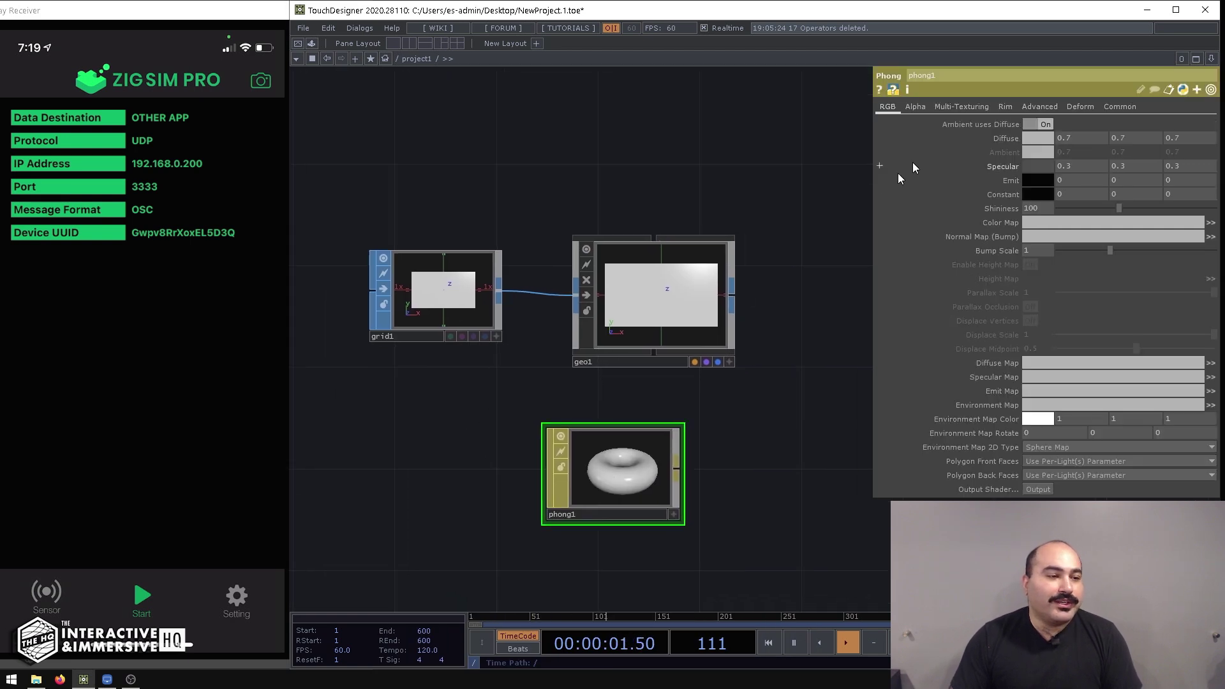
Step: Set phong1 as geo1's Render material and tidy phong1 and chanmix1 into place
left_click(661, 312)
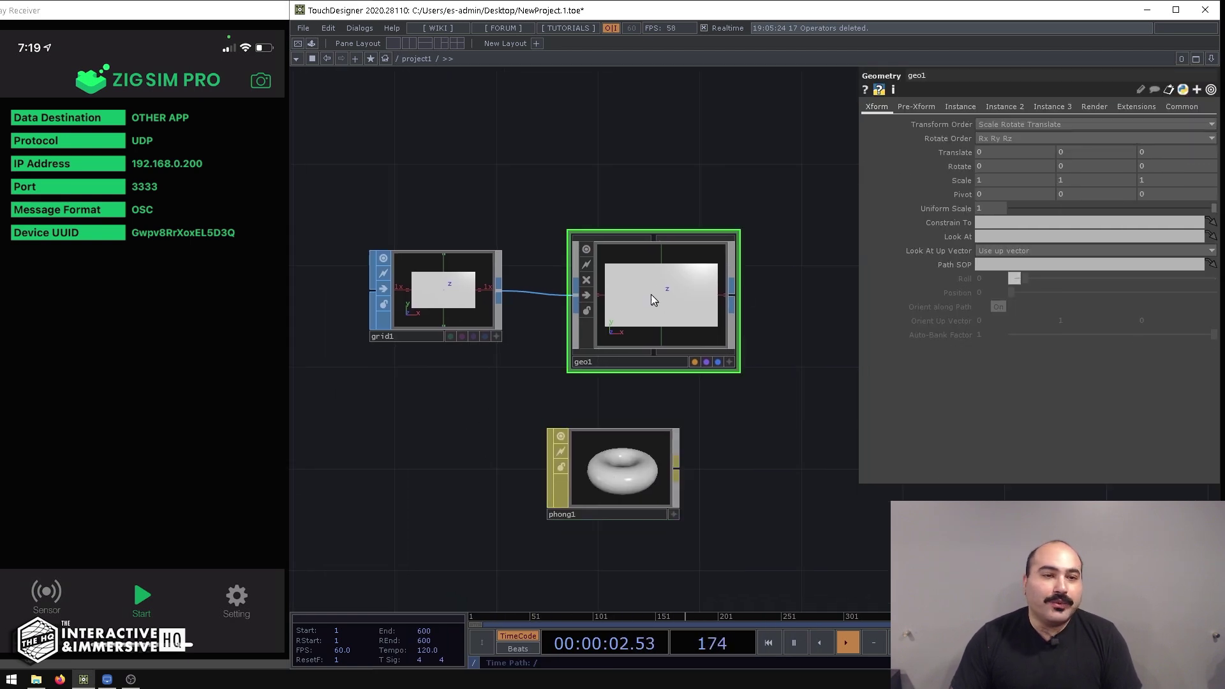
left_click(1091, 107)
left_click_drag(606, 484, 992, 126)
key("h")
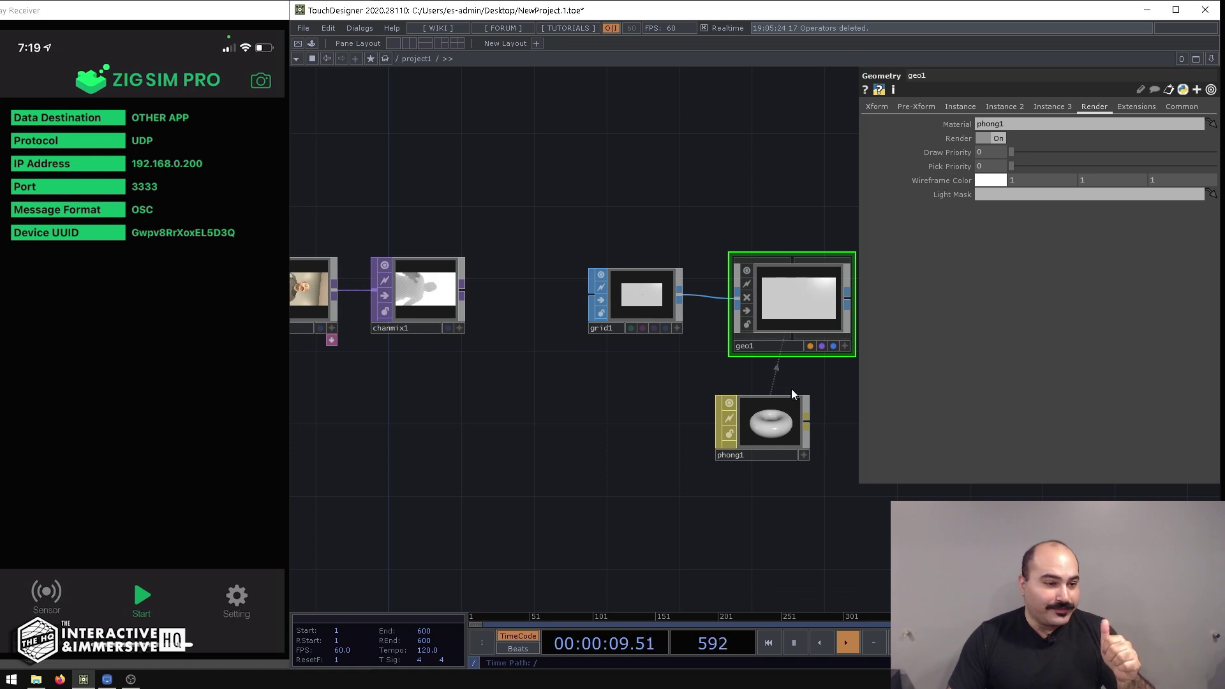
left_click_drag(773, 416, 792, 399)
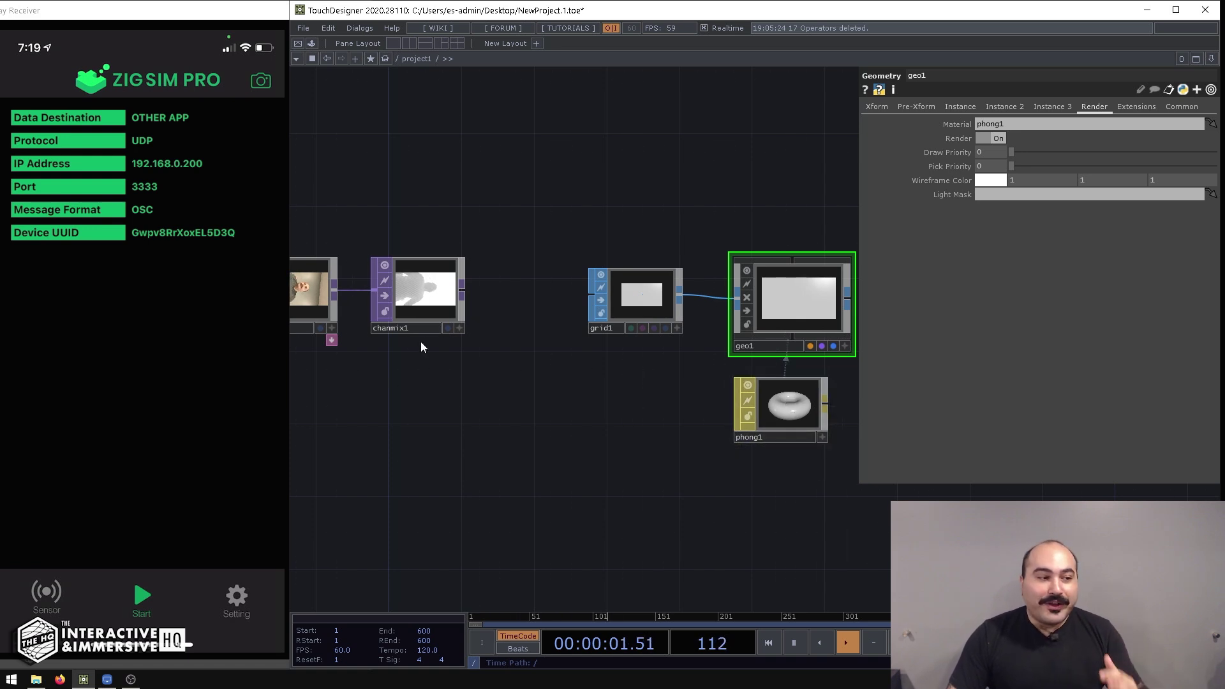
left_click_drag(424, 282, 424, 373)
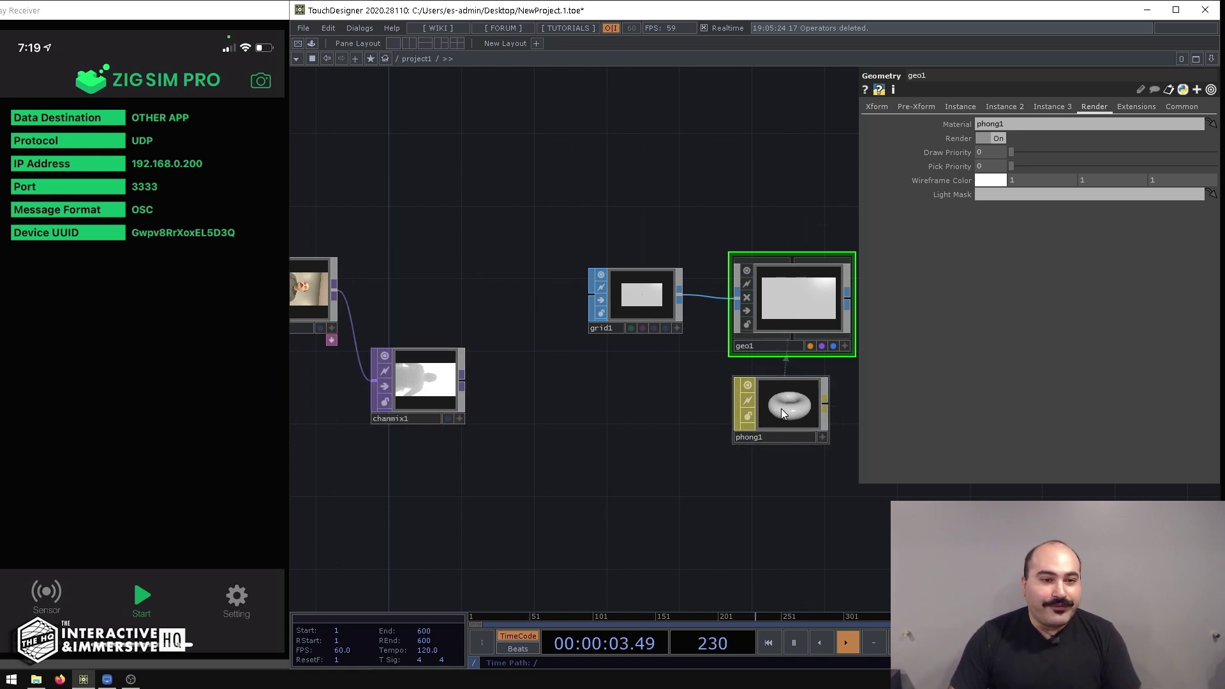
Step: Add a Null TOP fed by ndiin1 and rename it 'colour'
left_click(781, 408)
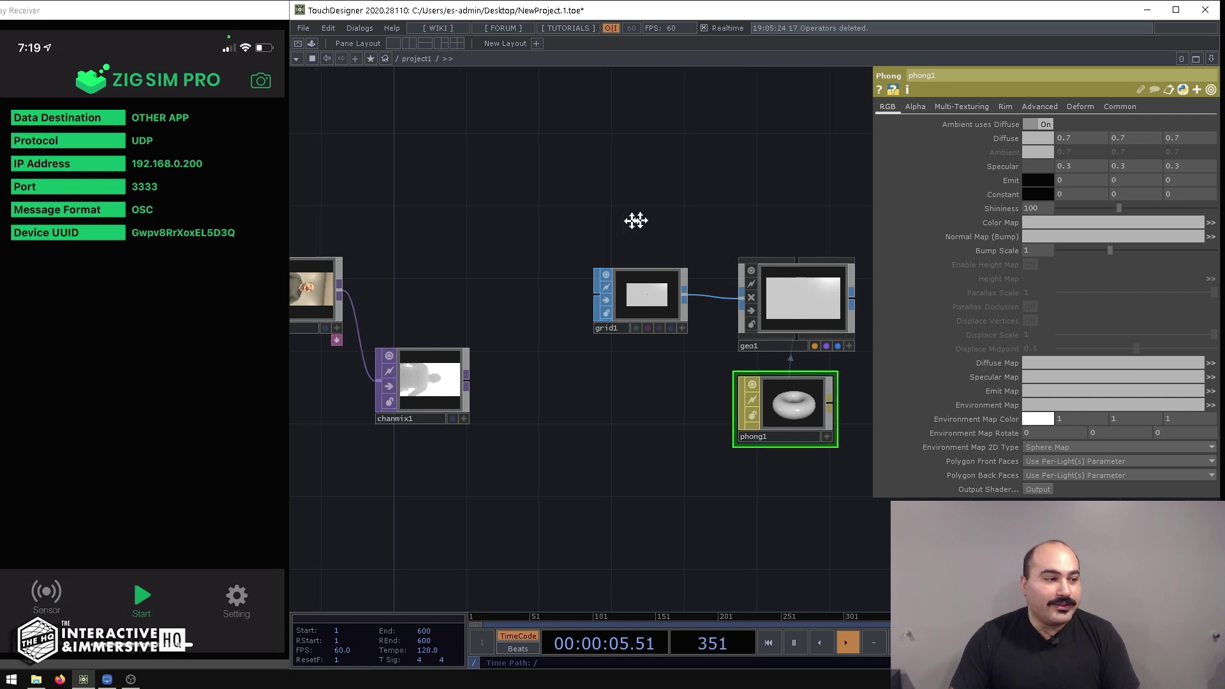
left_click_drag(488, 235, 596, 224)
key("Tab")
type("nul")
left_click(434, 70)
left_click(536, 166)
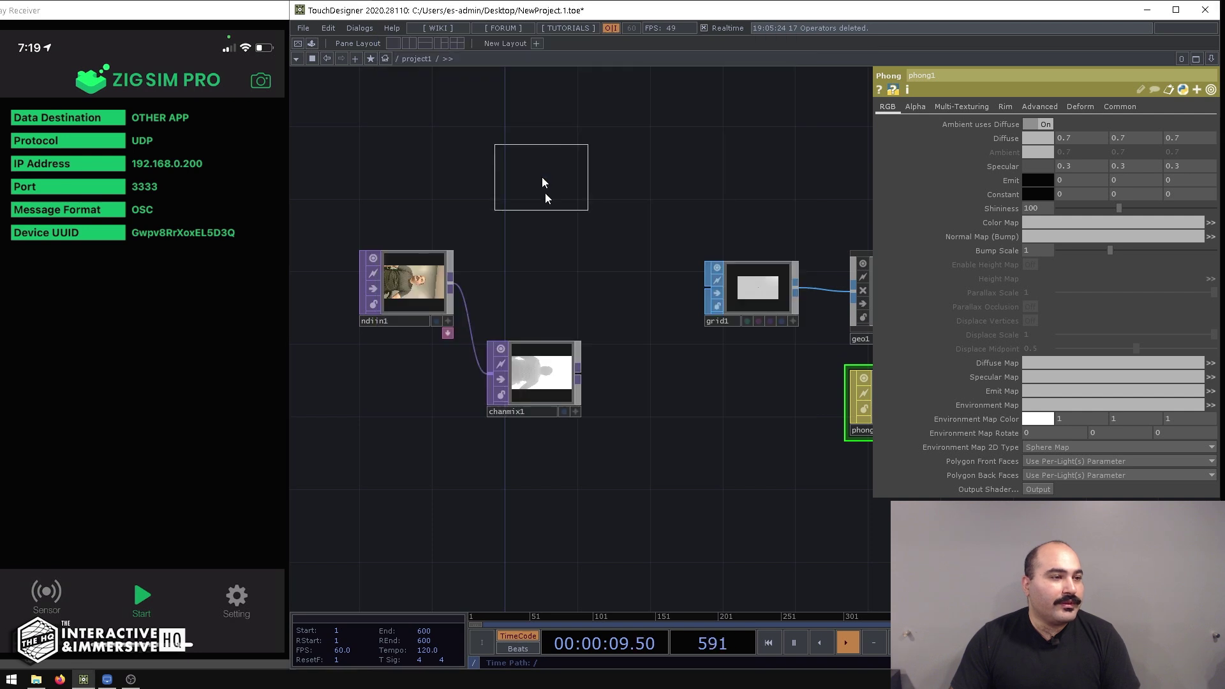
left_click(559, 248)
left_click_drag(452, 288, 507, 252)
left_click_drag(415, 287, 361, 287)
left_click(530, 285)
type("colour")
key("Return")
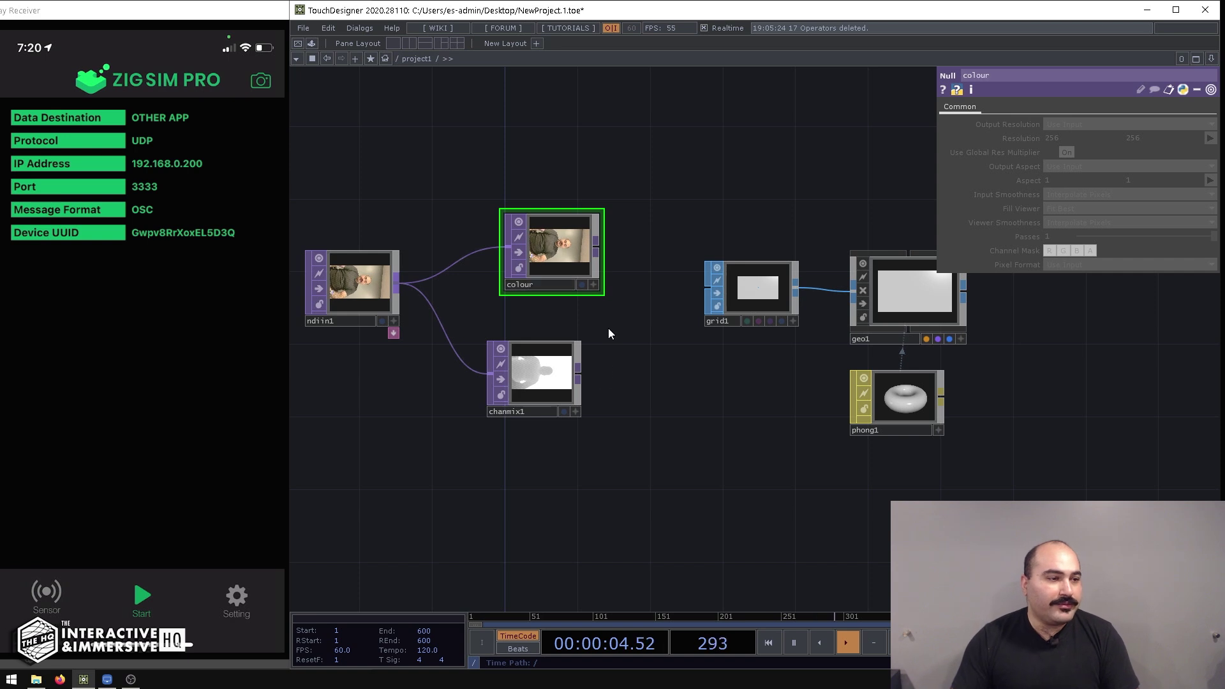
Step: Set the colour Null as phong1's Color Map
left_click(901, 406)
left_click_drag(558, 249, 1123, 222)
scroll(833, 307, "up", 5)
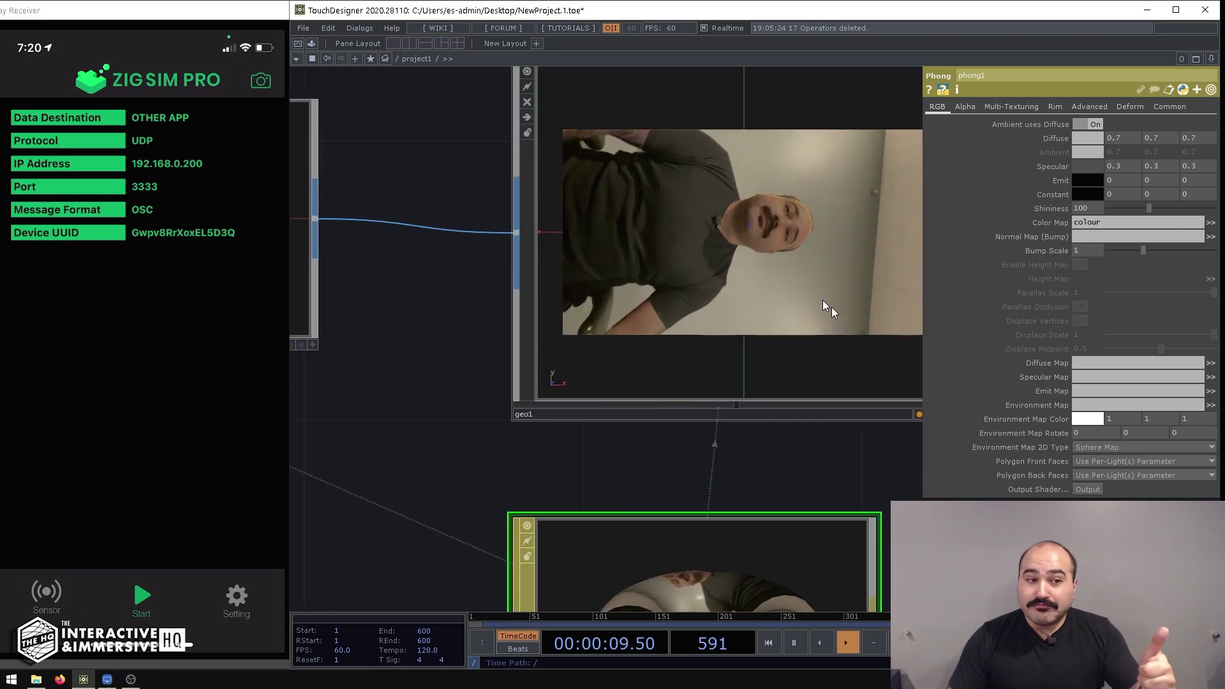
scroll(833, 307, "down", 5)
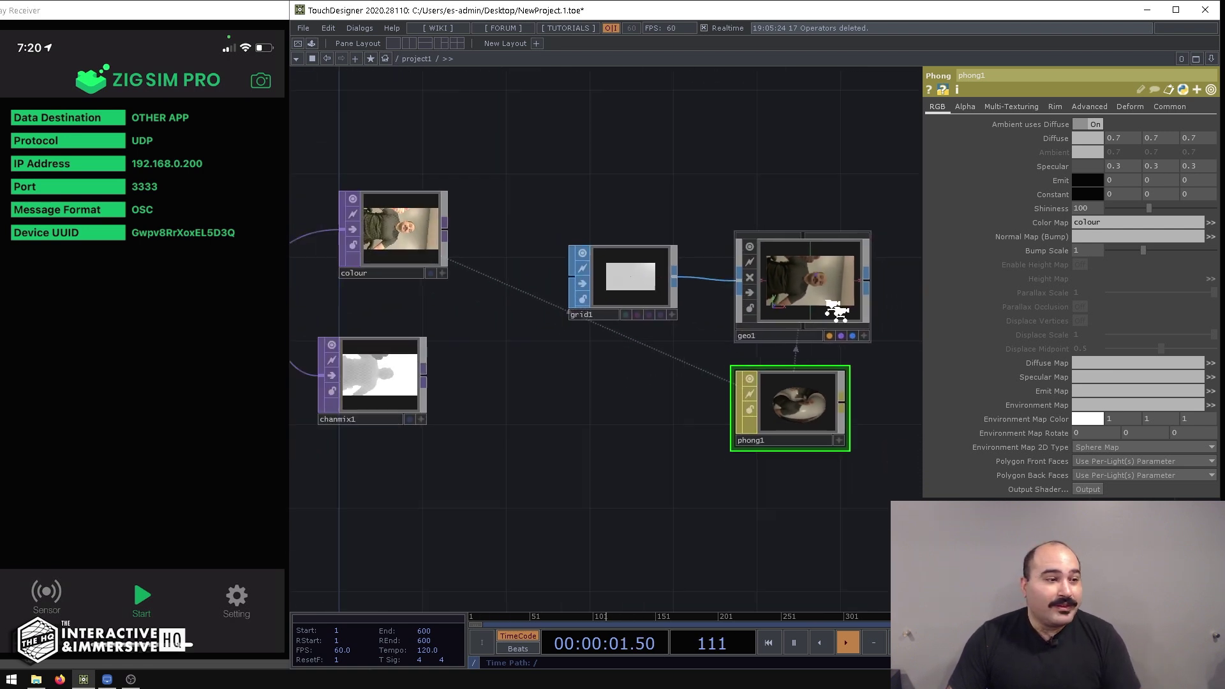
Step: Add a Normal Map TOP, normal1, below colour and wire ndiin1 into it
left_click_drag(777, 351, 1089, 259)
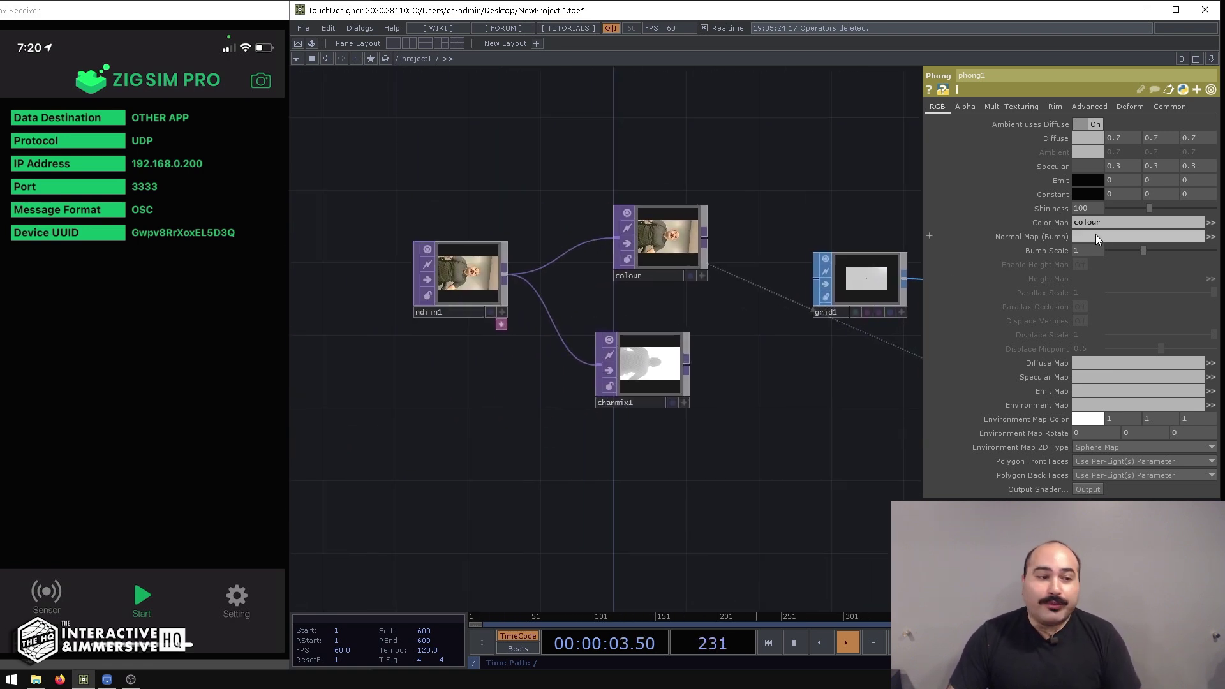
left_click_drag(655, 349, 655, 421)
key("Tab")
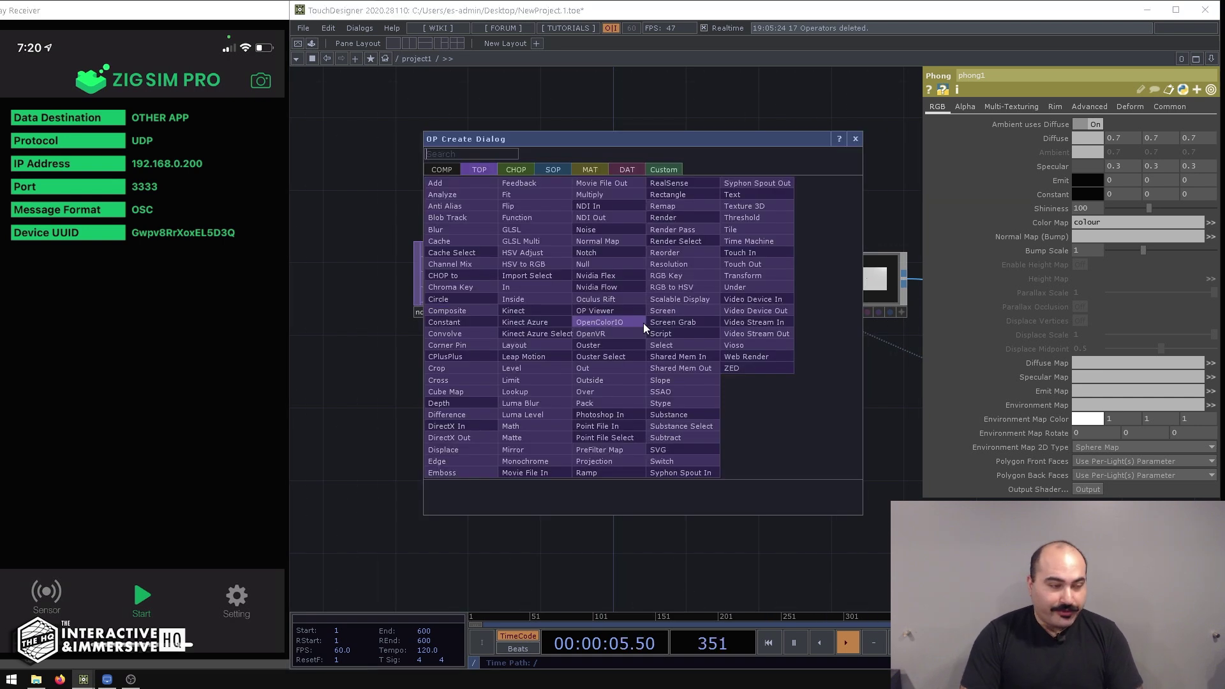
type("norm")
left_click(595, 242)
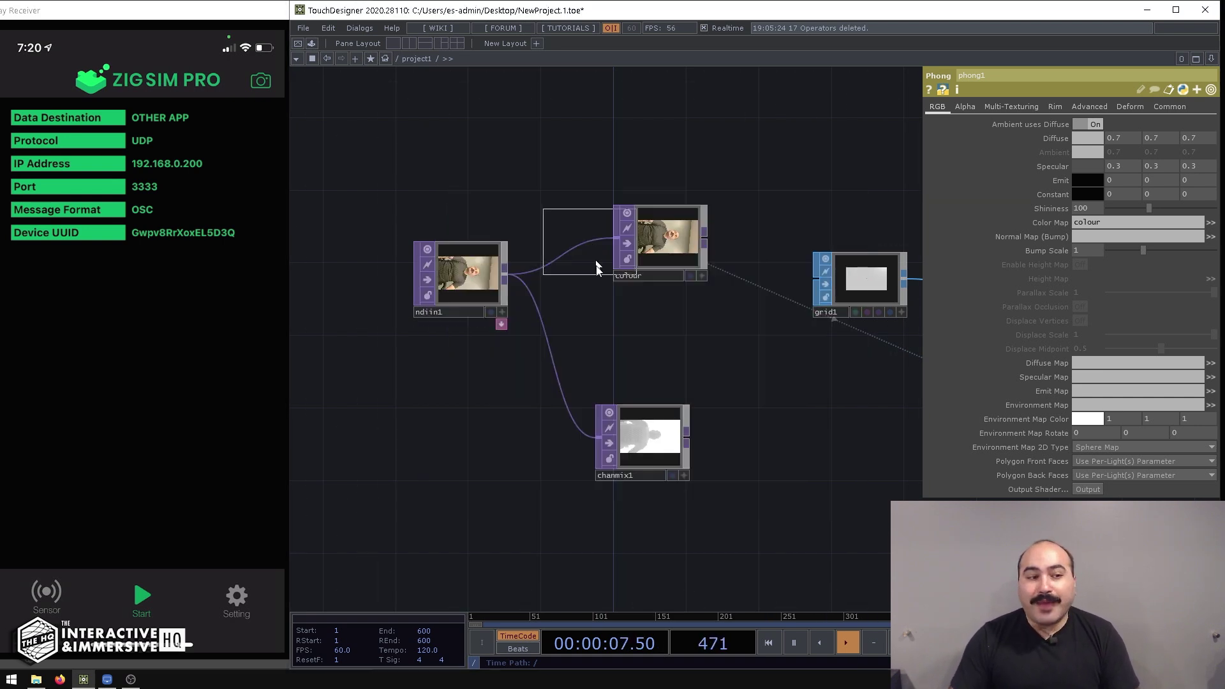
left_click(646, 337)
left_click_drag(506, 277, 592, 292)
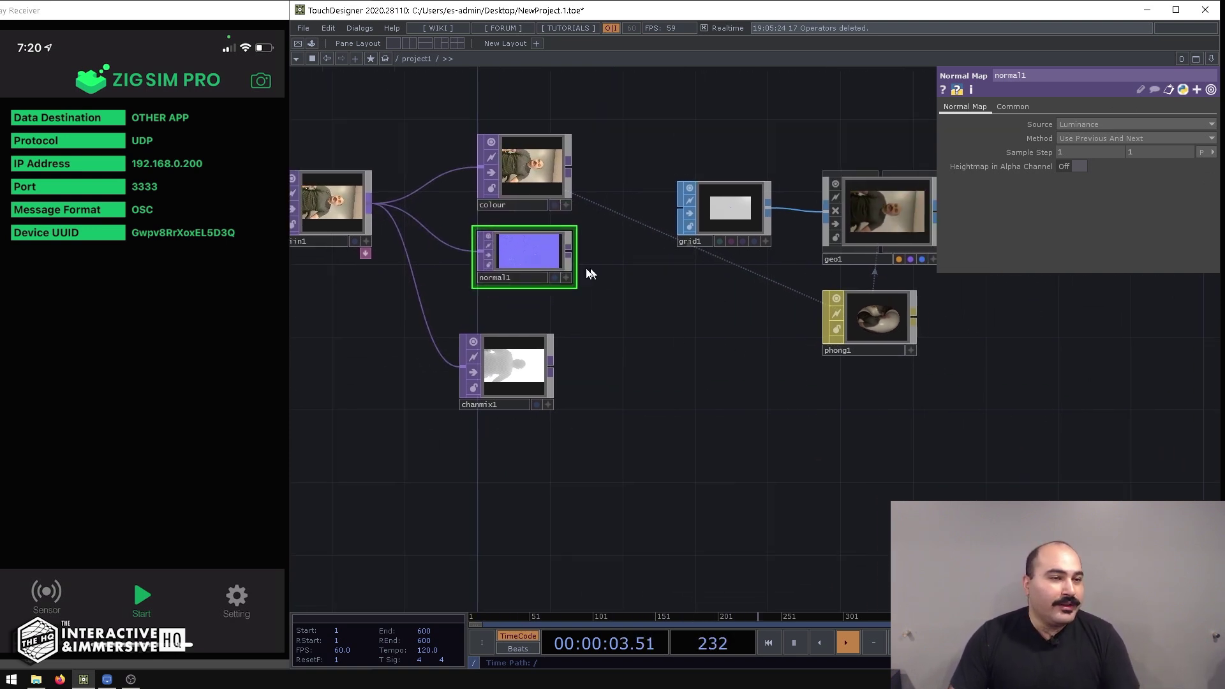
Step: Set normal1 as phong1's Normal Map (Bump)
left_click(868, 308)
scroll(530, 258, "up", 5)
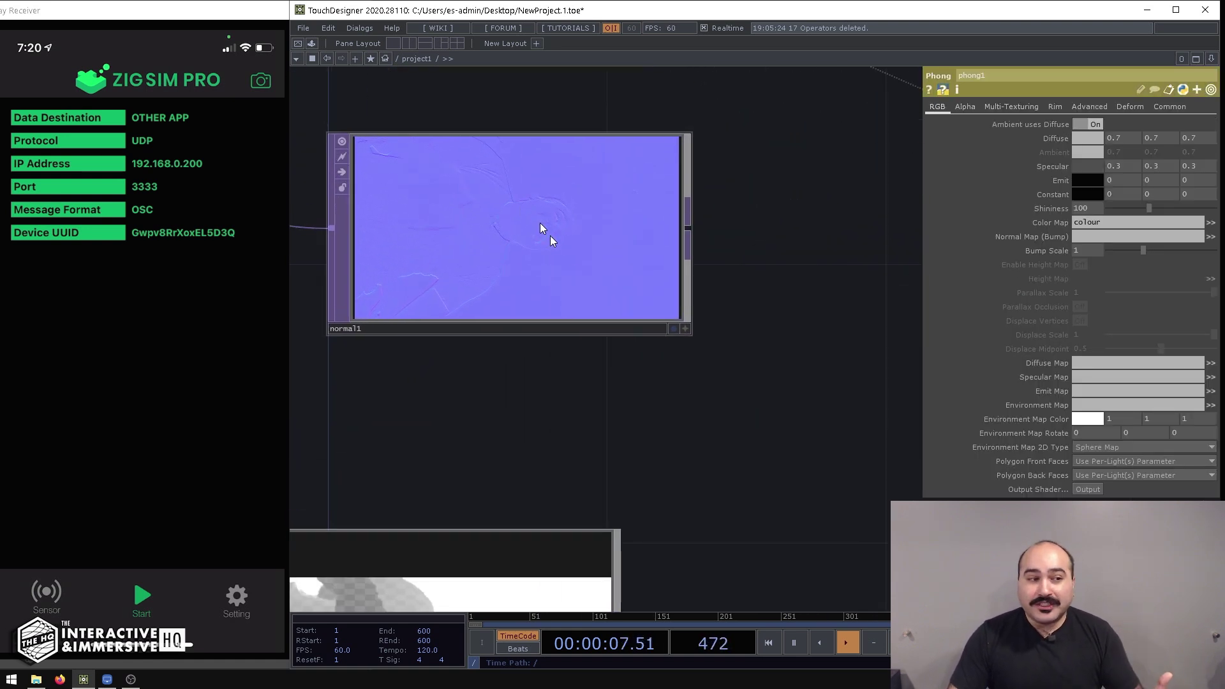
scroll(716, 393, "down", 8)
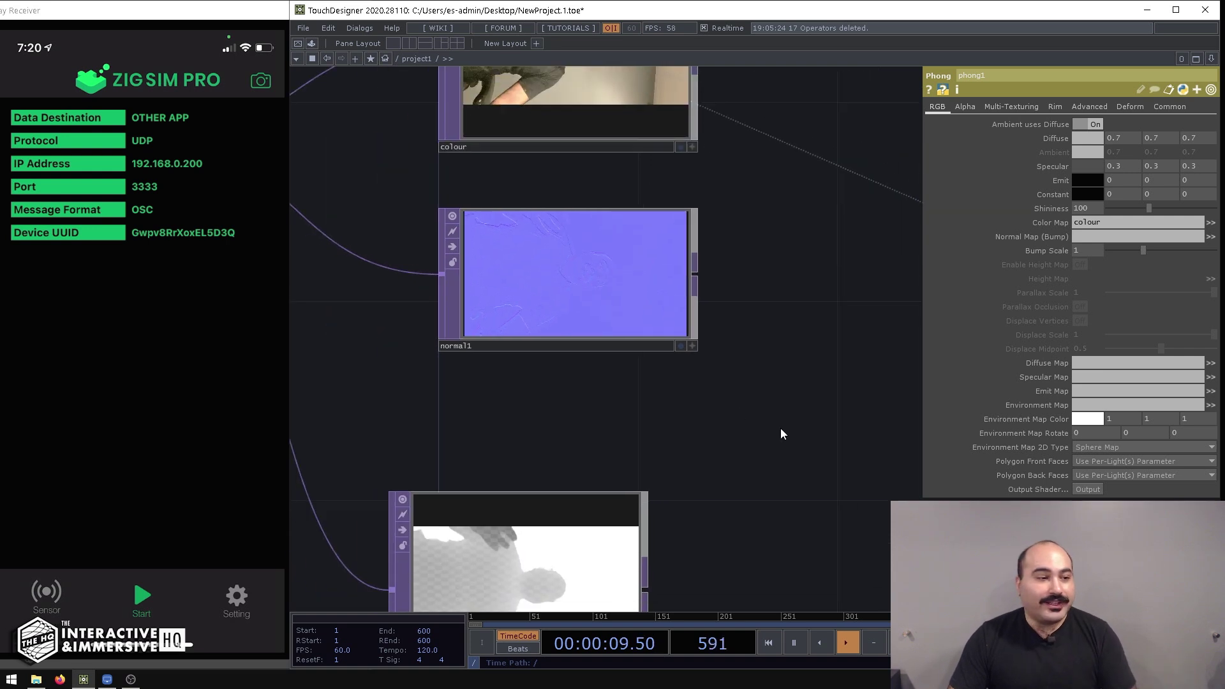
scroll(614, 409, "down", 2)
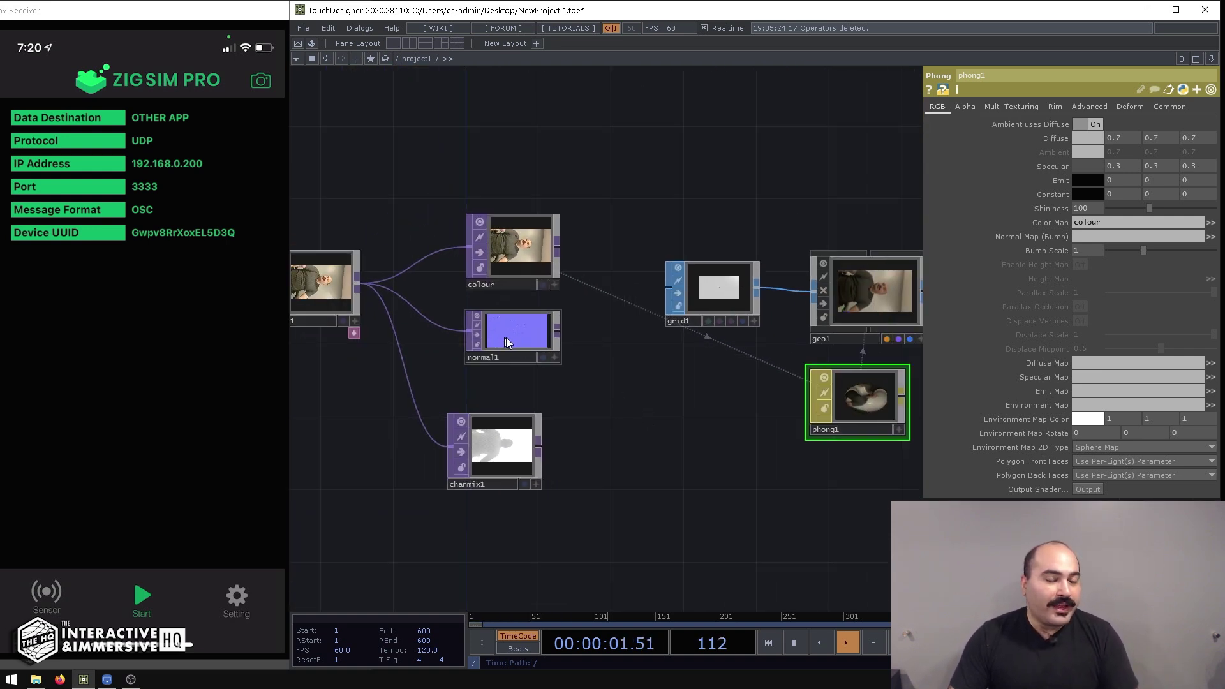
left_click_drag(507, 339, 1093, 238)
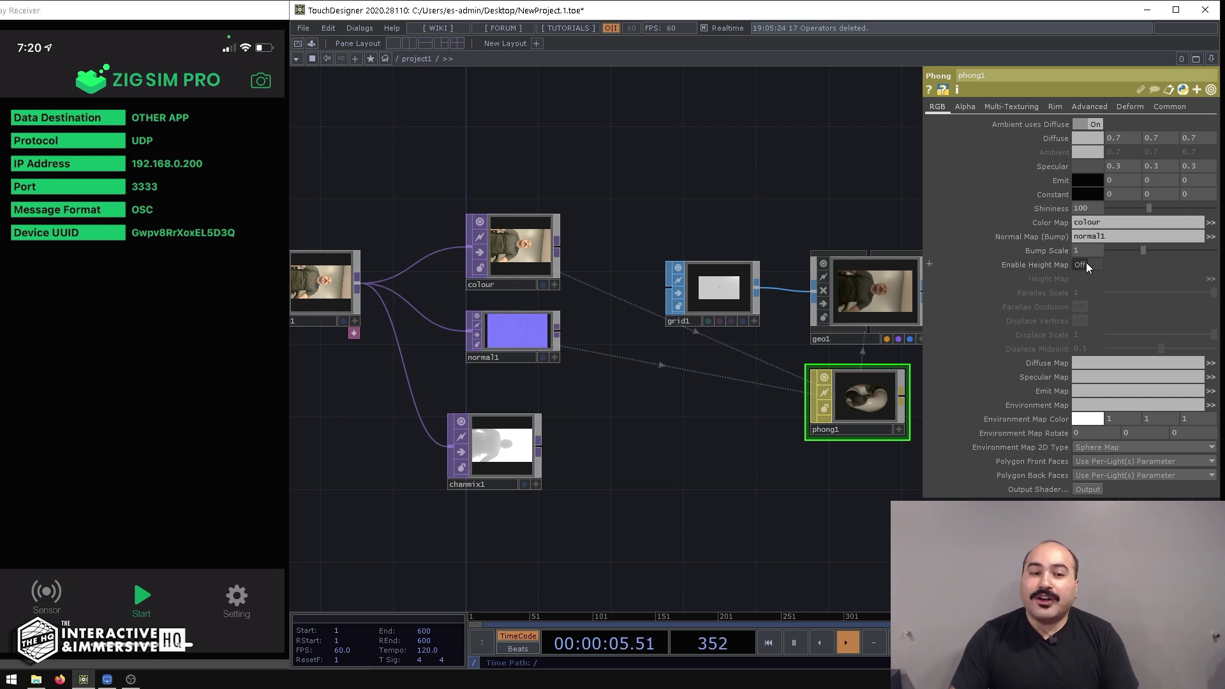
Step: Enable phong1's Height Map, set it to chanmix1, and turn Displace Vertices on
left_click(1092, 264)
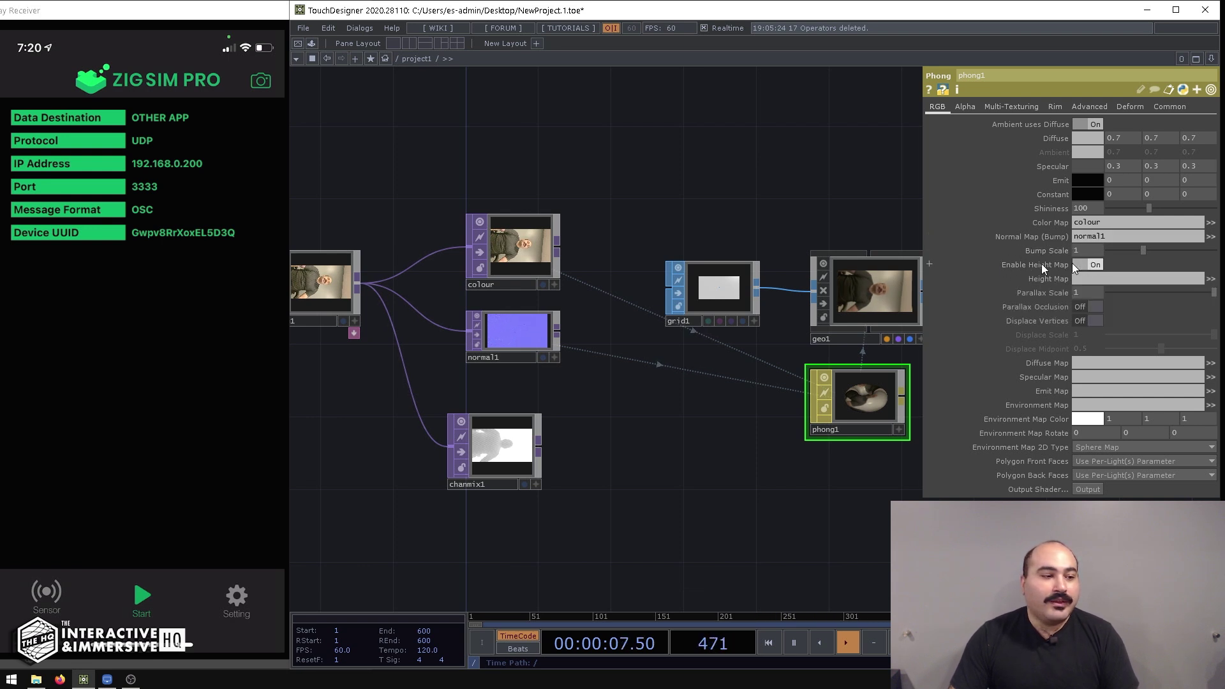
scroll(476, 465, "up", 3)
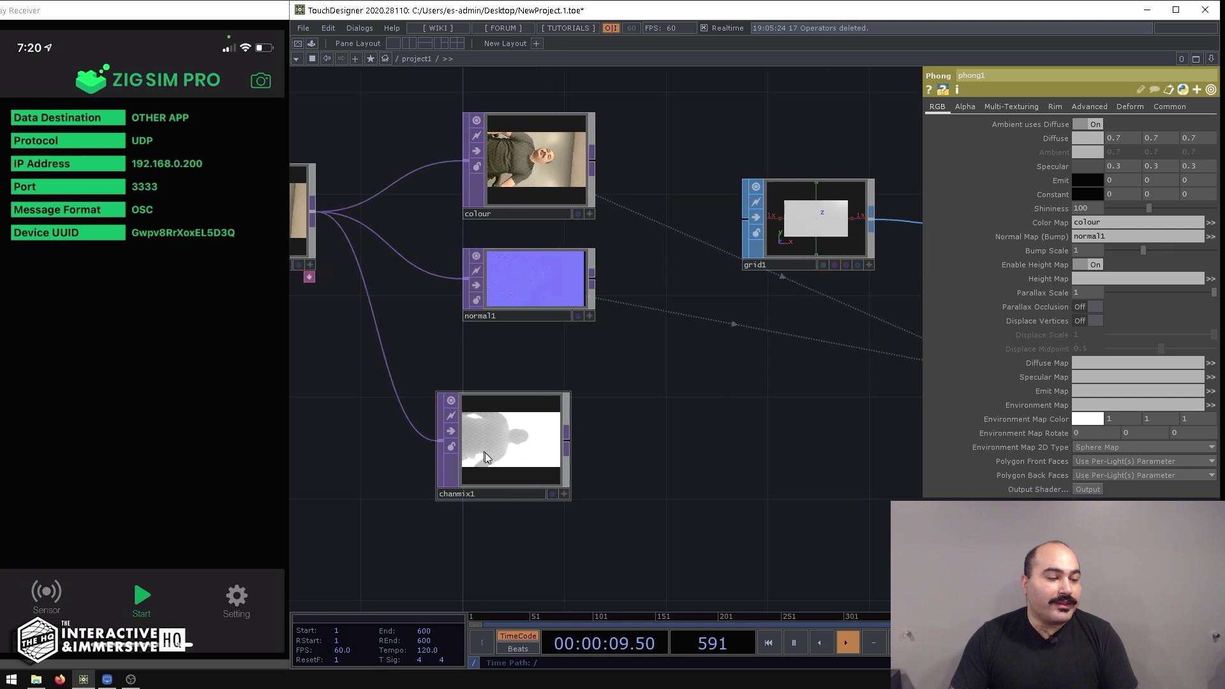
scroll(499, 462, "up", 2)
scroll(504, 453, "down", 4)
scroll(508, 445, "up", 2)
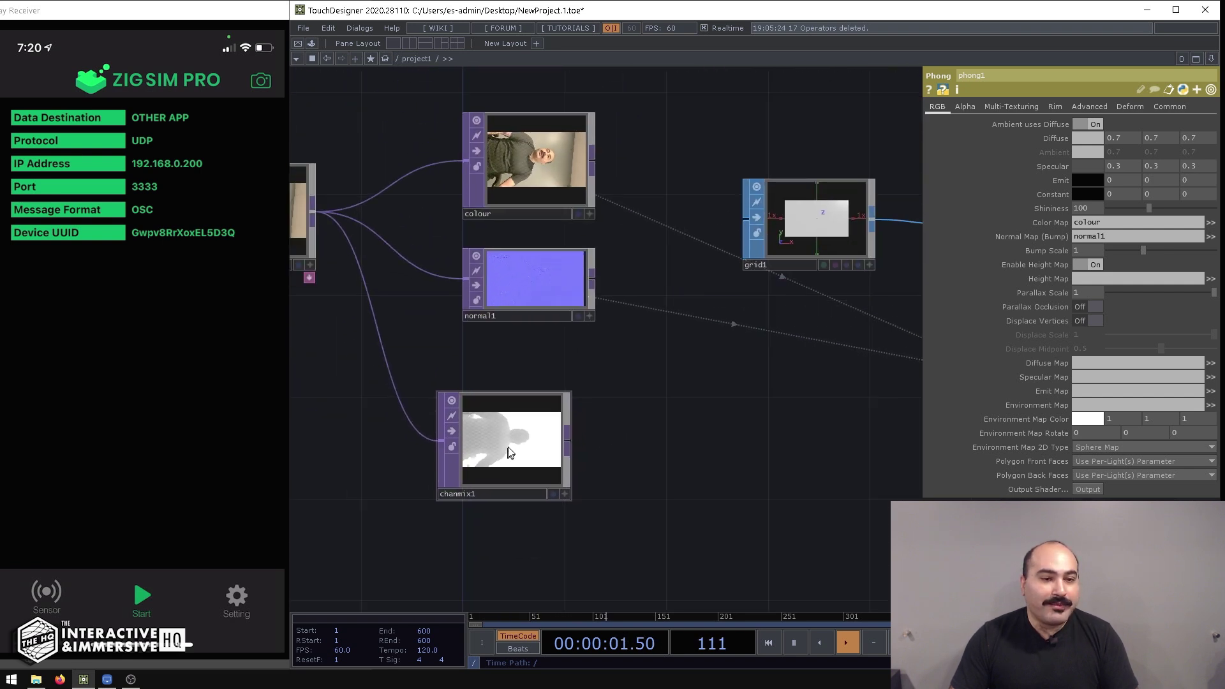
left_click_drag(508, 446, 1097, 279)
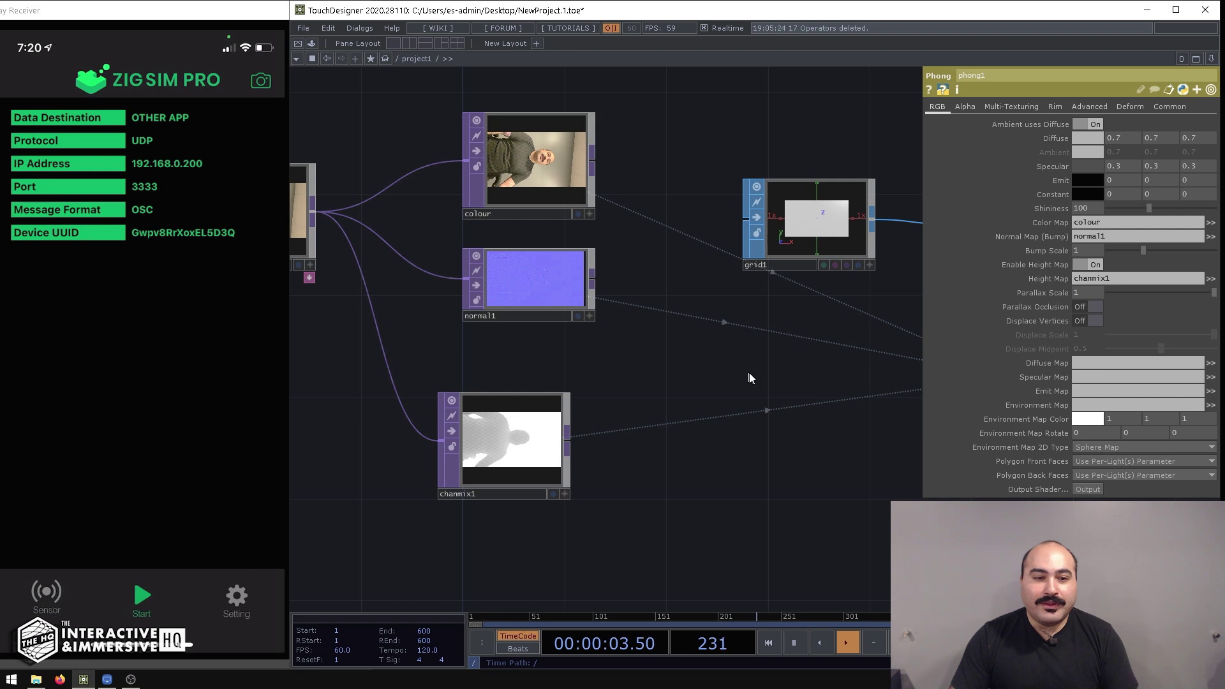
left_click(1086, 320)
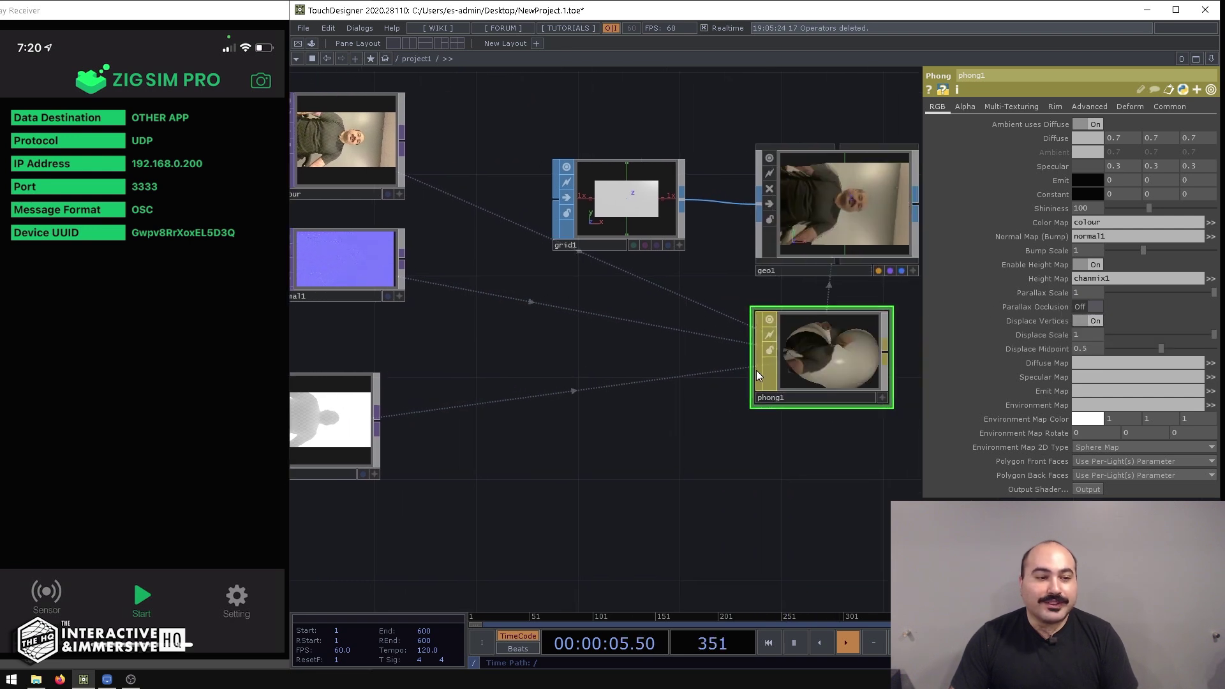
scroll(735, 257, "up", 5)
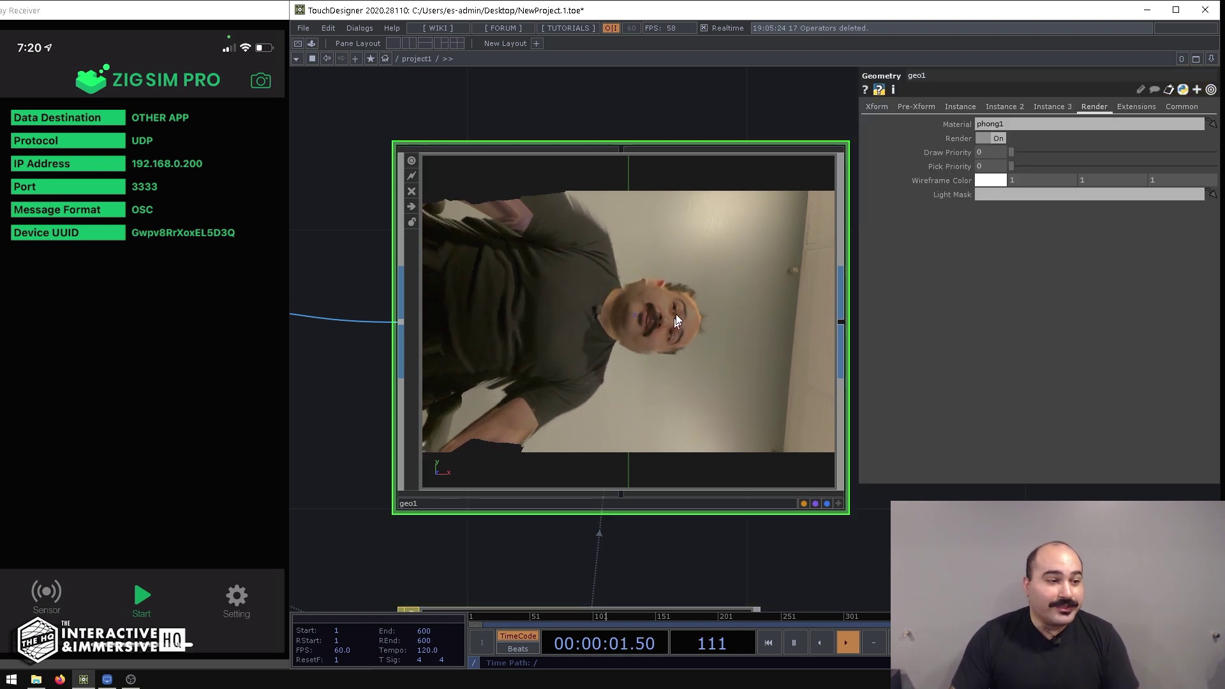
Step: Orbit and zoom geo1's viewer to inspect the depth-displaced face relief from several angles
left_click_drag(660, 357, 753, 320)
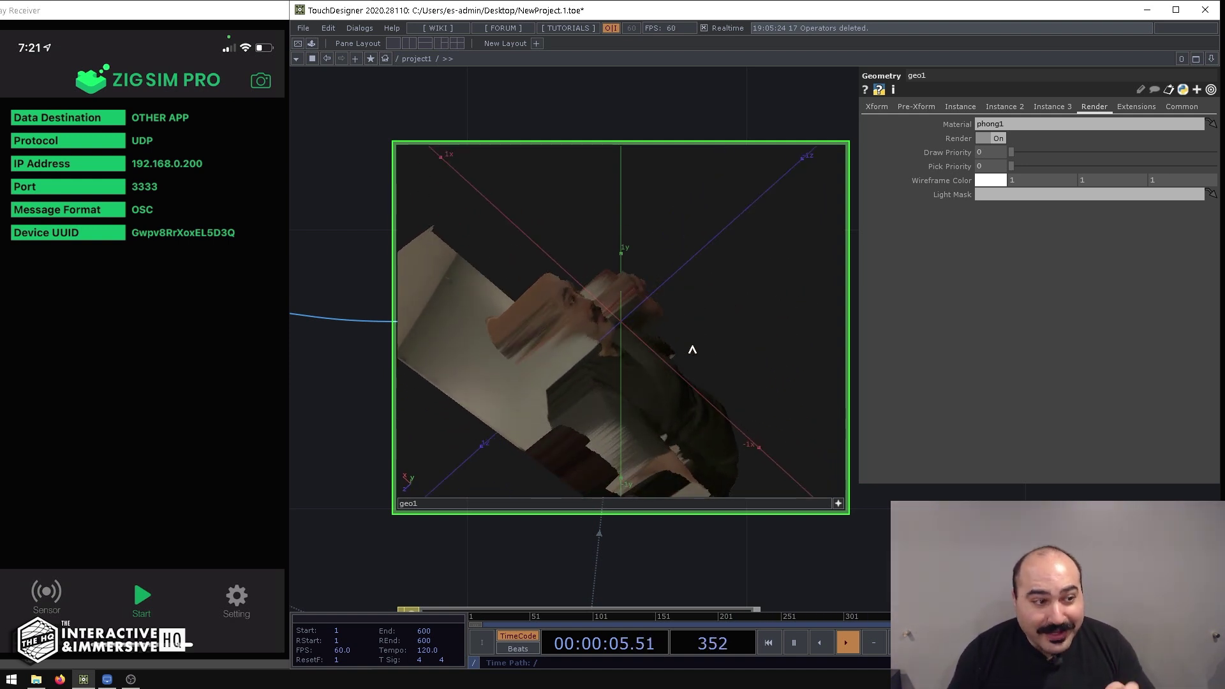
mouse_move(692, 351)
left_mouse_down()
mouse_move(528, 308)
mouse_move(668, 345)
left_mouse_up()
left_click_drag(544, 244, 624, 337)
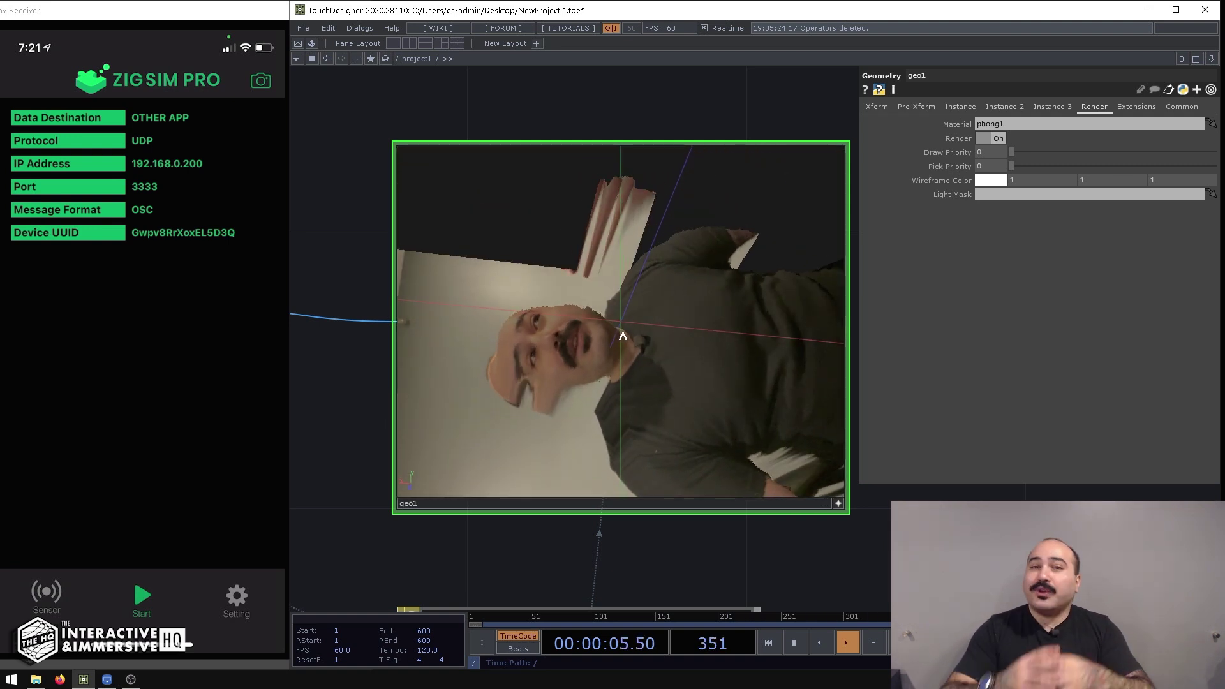
scroll(634, 339, "down", 5)
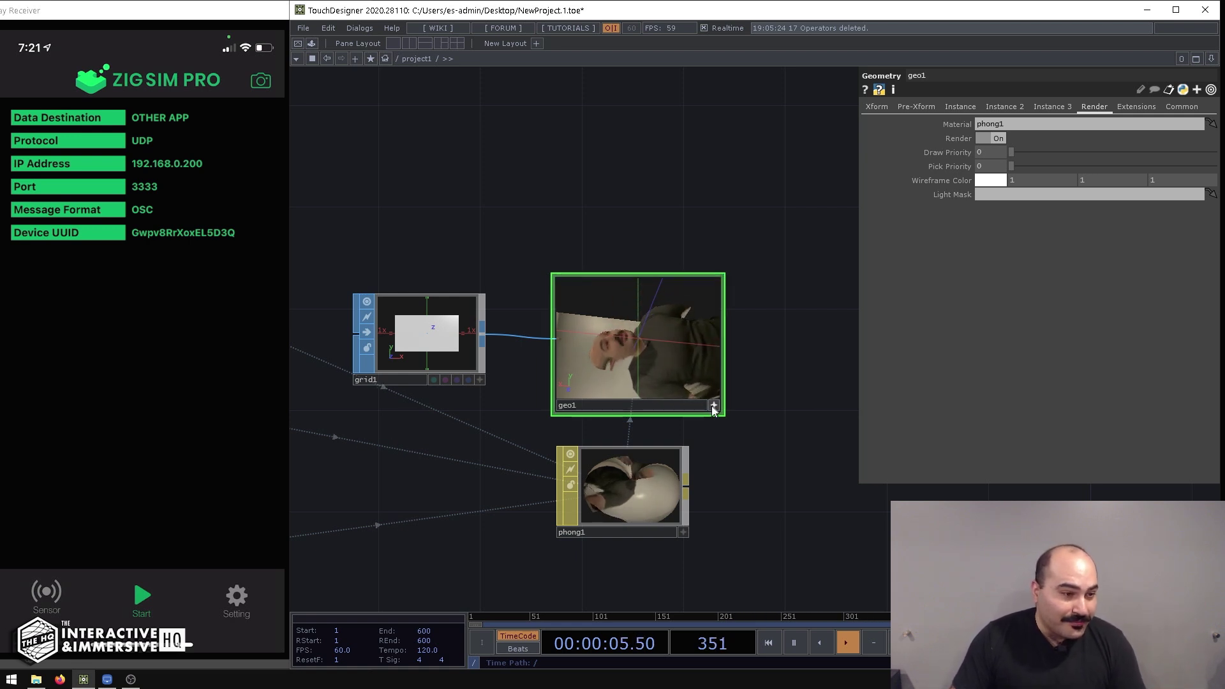
scroll(715, 411, "up", 5)
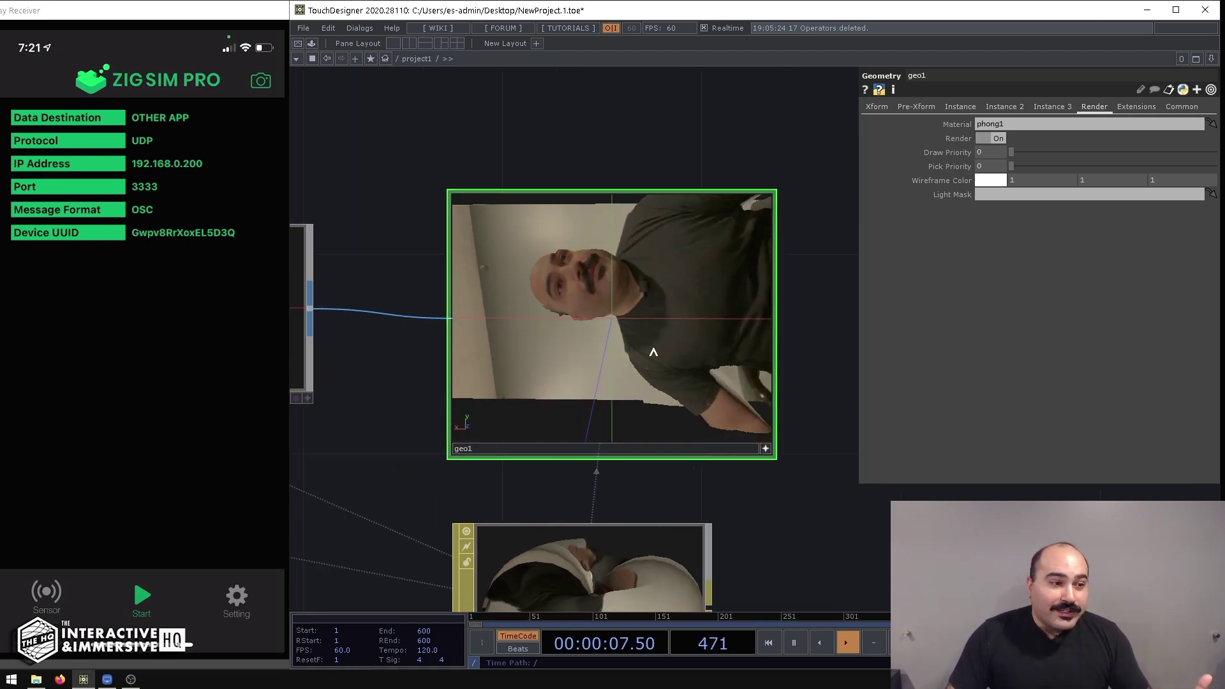
left_click_drag(606, 361, 626, 347)
scroll(626, 347, "down", 3)
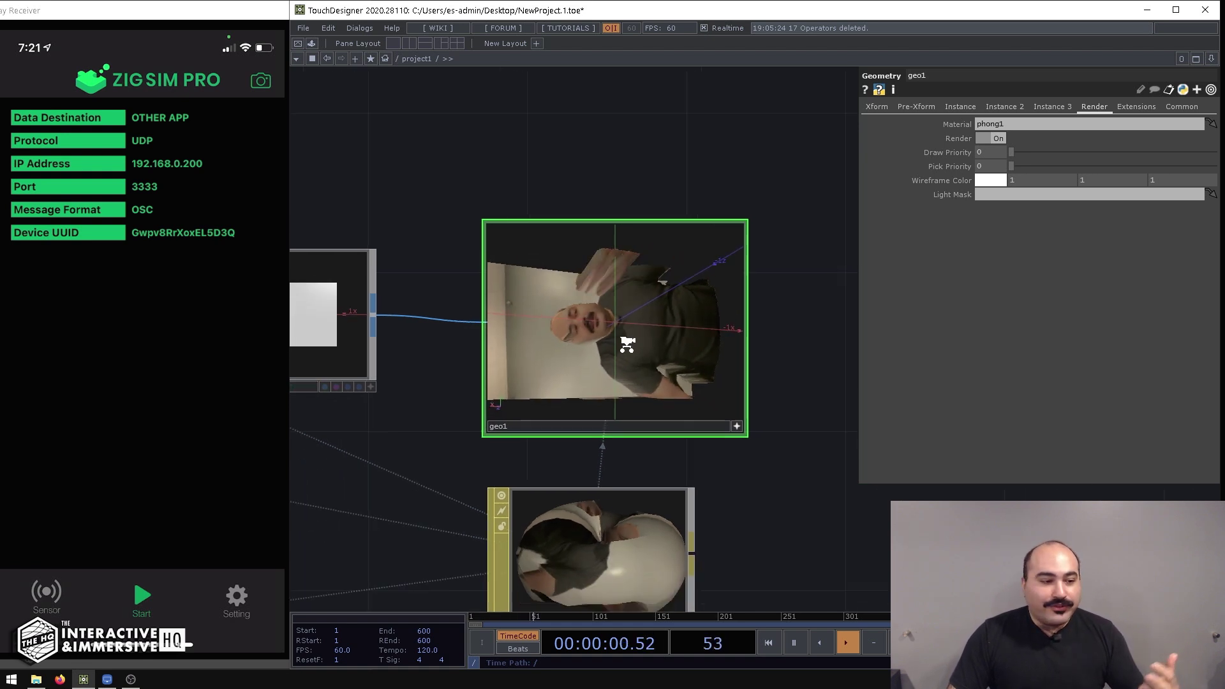
Step: Set phong1's Wire Frame to OpenGL Tessellated Wire Frame and zoom in on geo1's mesh
left_click(619, 509)
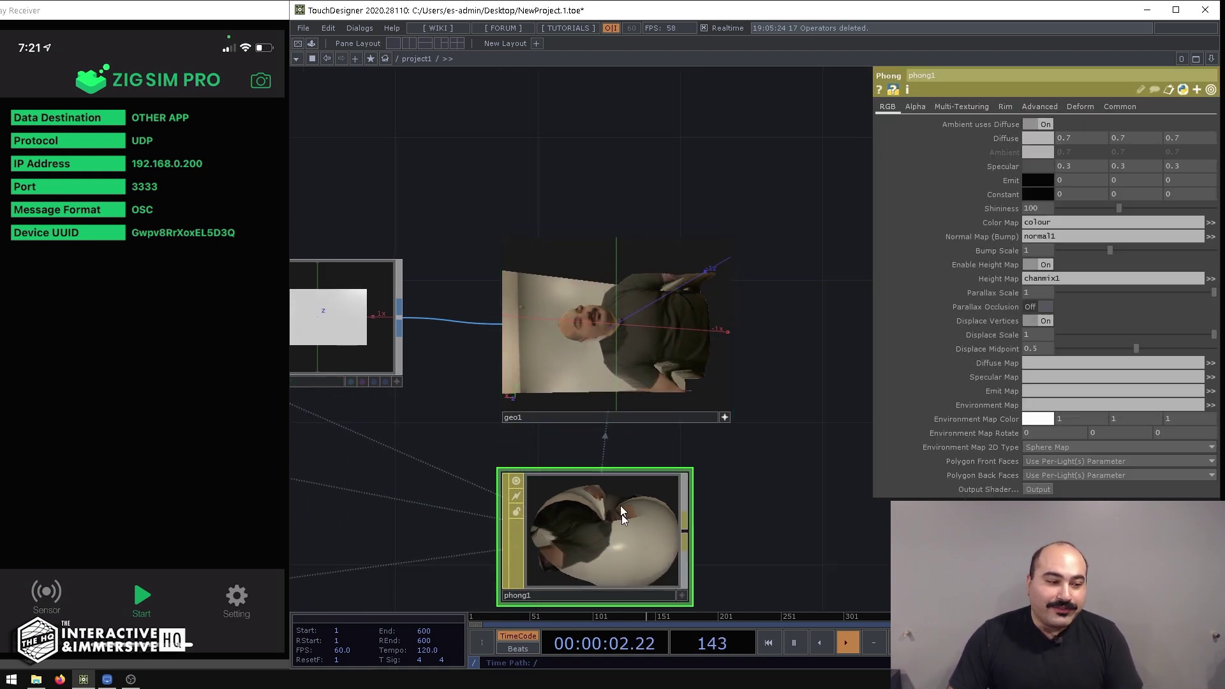
left_click(1118, 107)
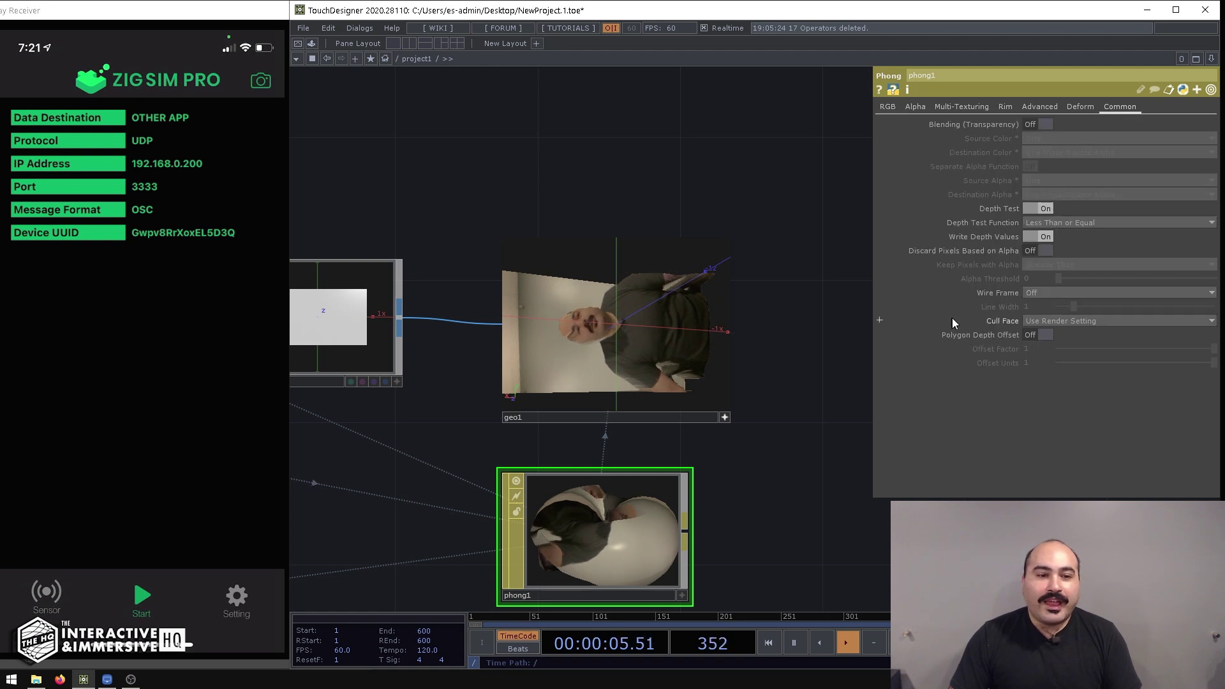
left_click(1037, 291)
left_click(1048, 317)
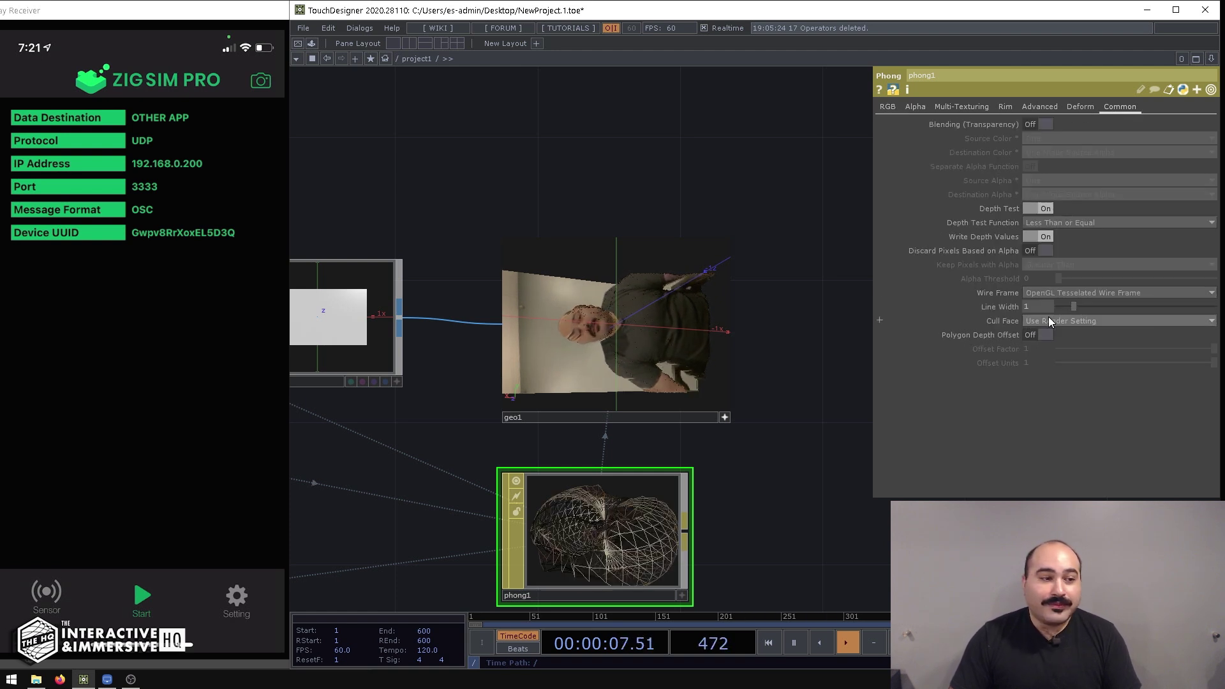
scroll(668, 324, "up", 6)
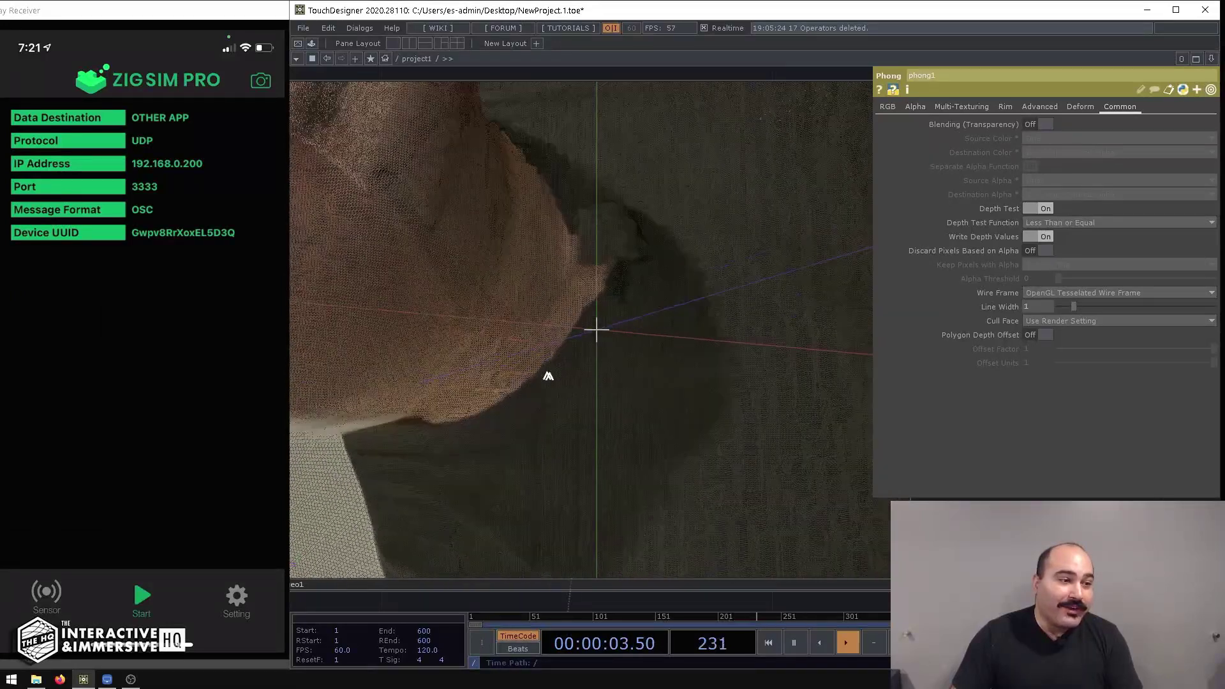
scroll(509, 337, "down", 6)
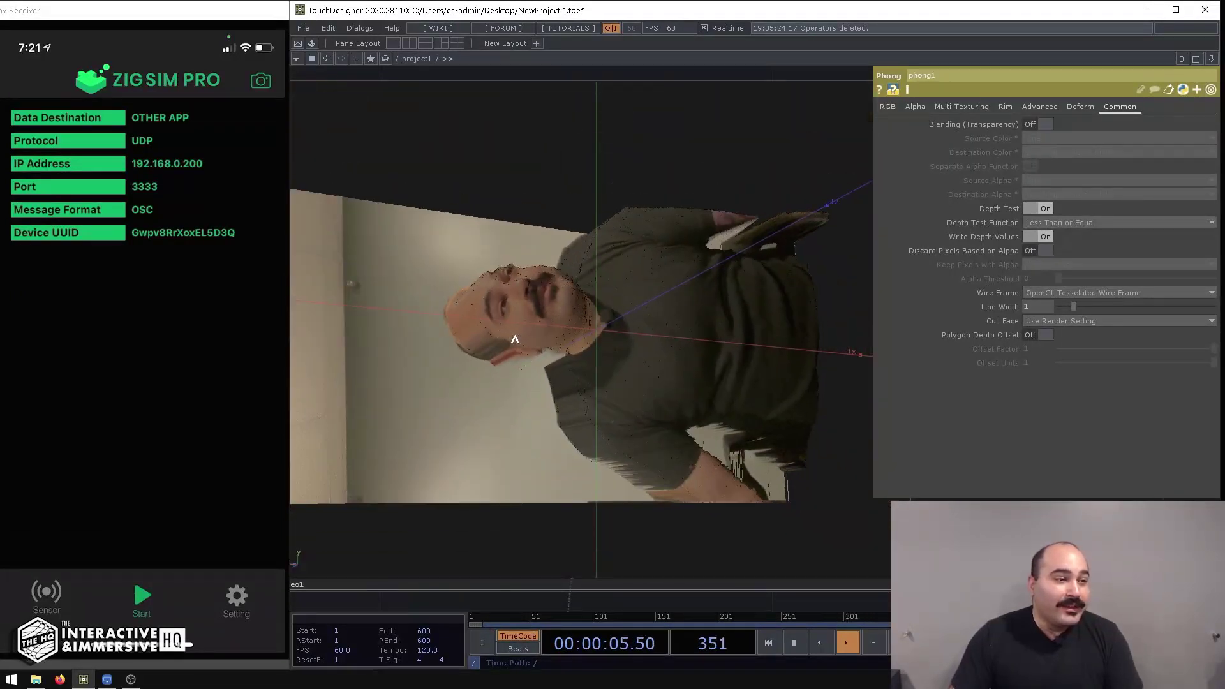
Step: Halve grid1's rows and columns to 360 and 640 with /2 expressions
left_click(423, 331)
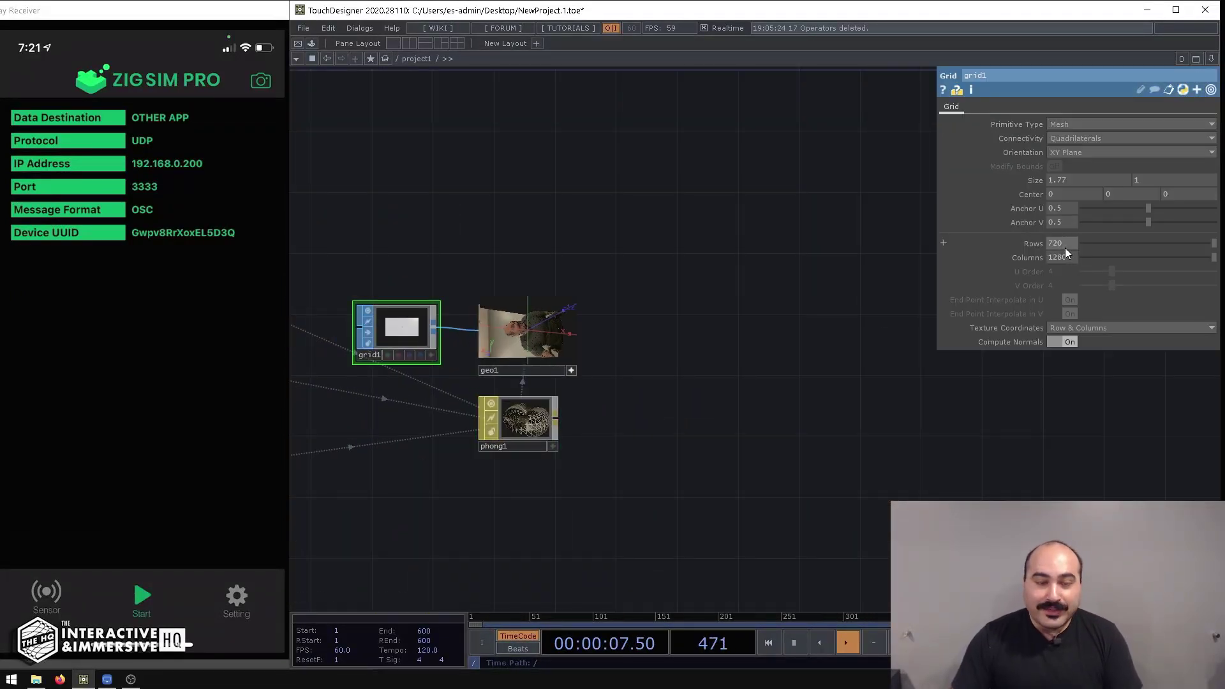
key("Return")
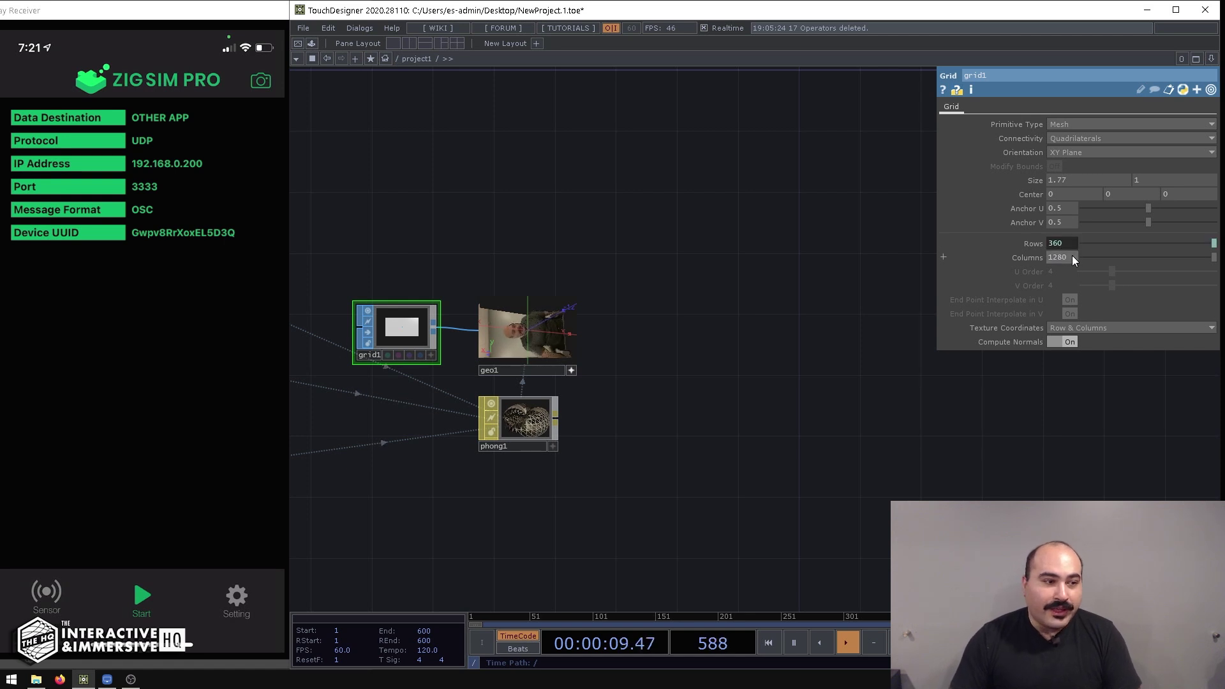
type("/2")
key("Return")
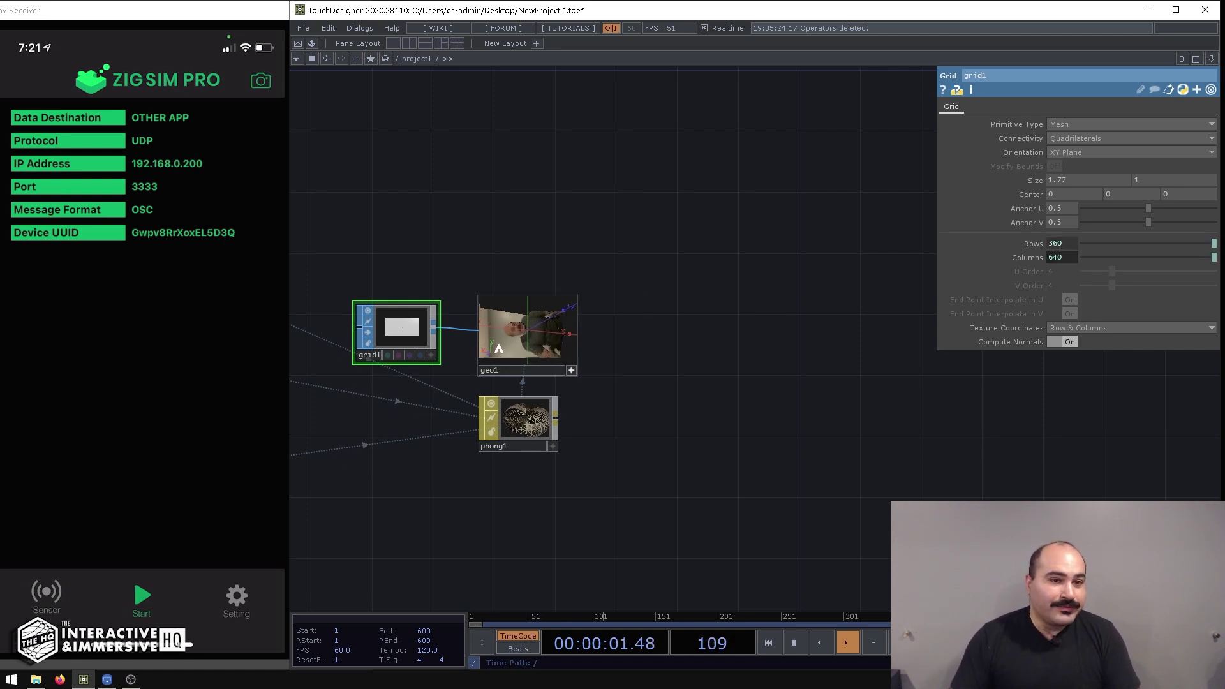
scroll(570, 350, "up", 3)
scroll(570, 351, "up", 3)
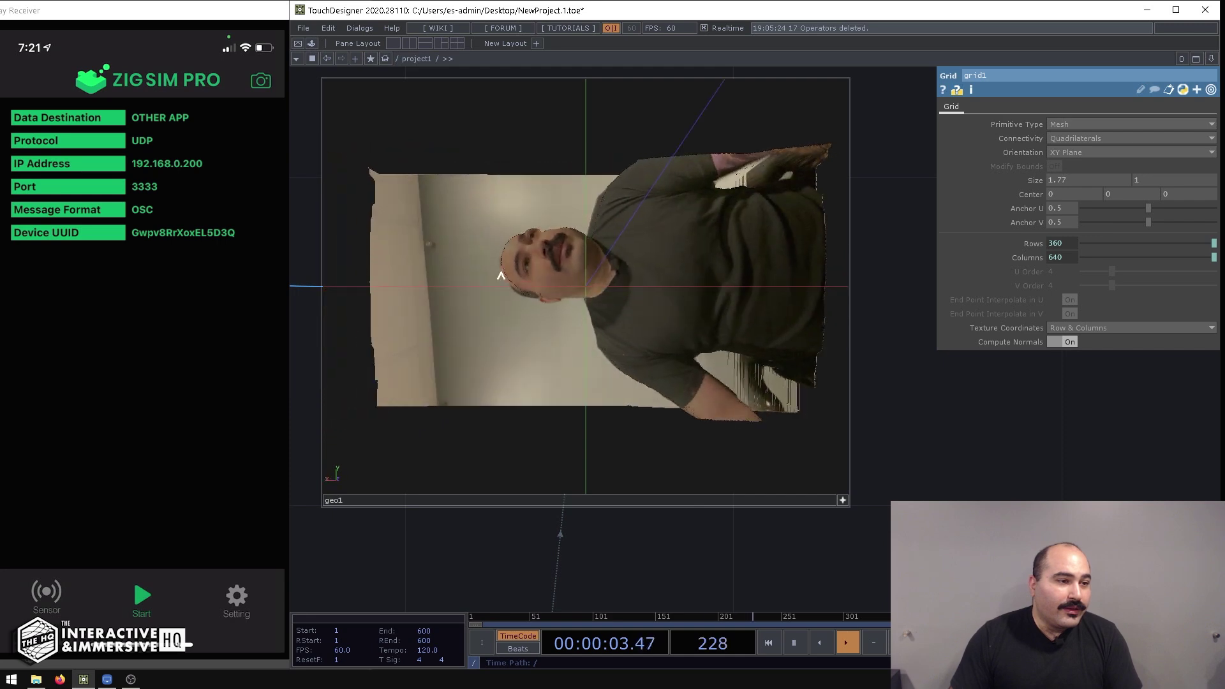
scroll(692, 260, "down", 1)
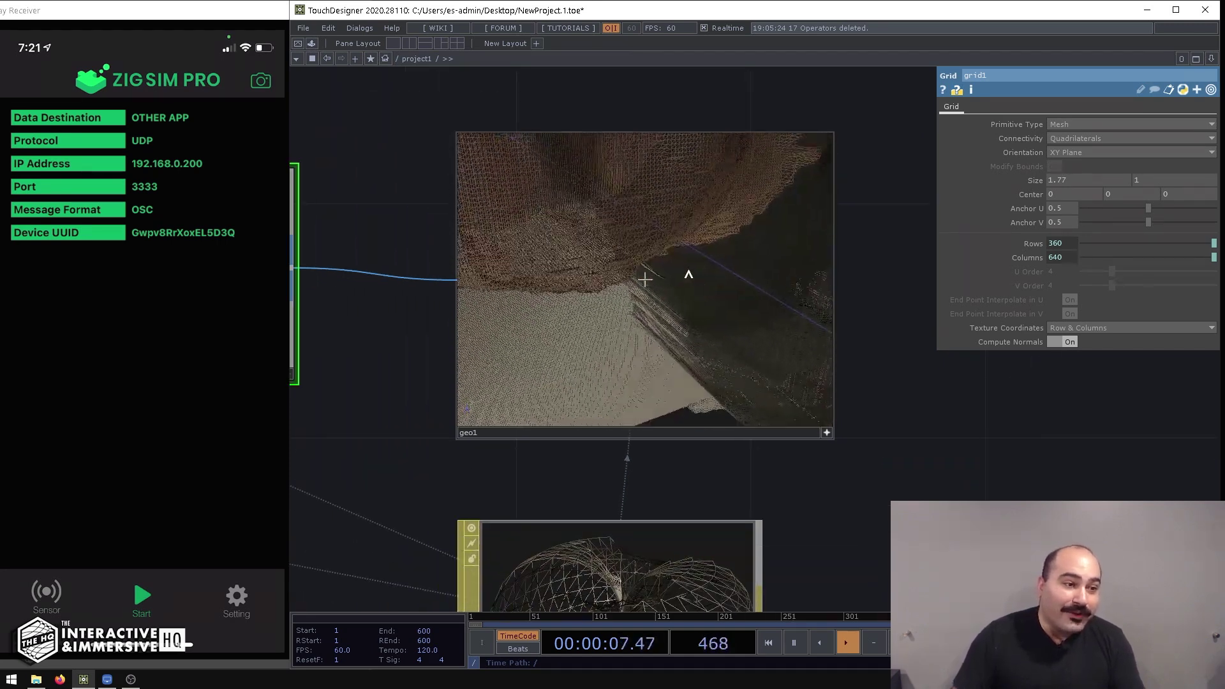
Step: Change grid1's Rows and Columns expressions to 720/4 and 1280/4, then orbit geo1 to inspect
left_click(1033, 243)
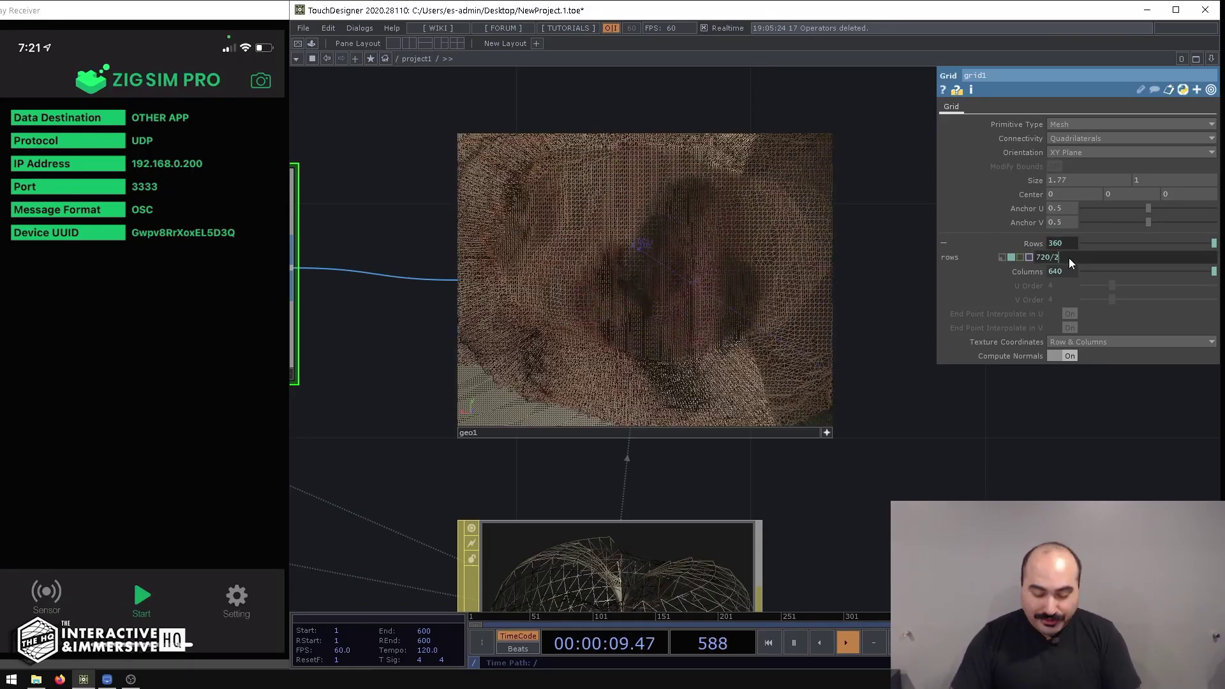
left_click(1070, 257)
key("BackSpace")
type("4")
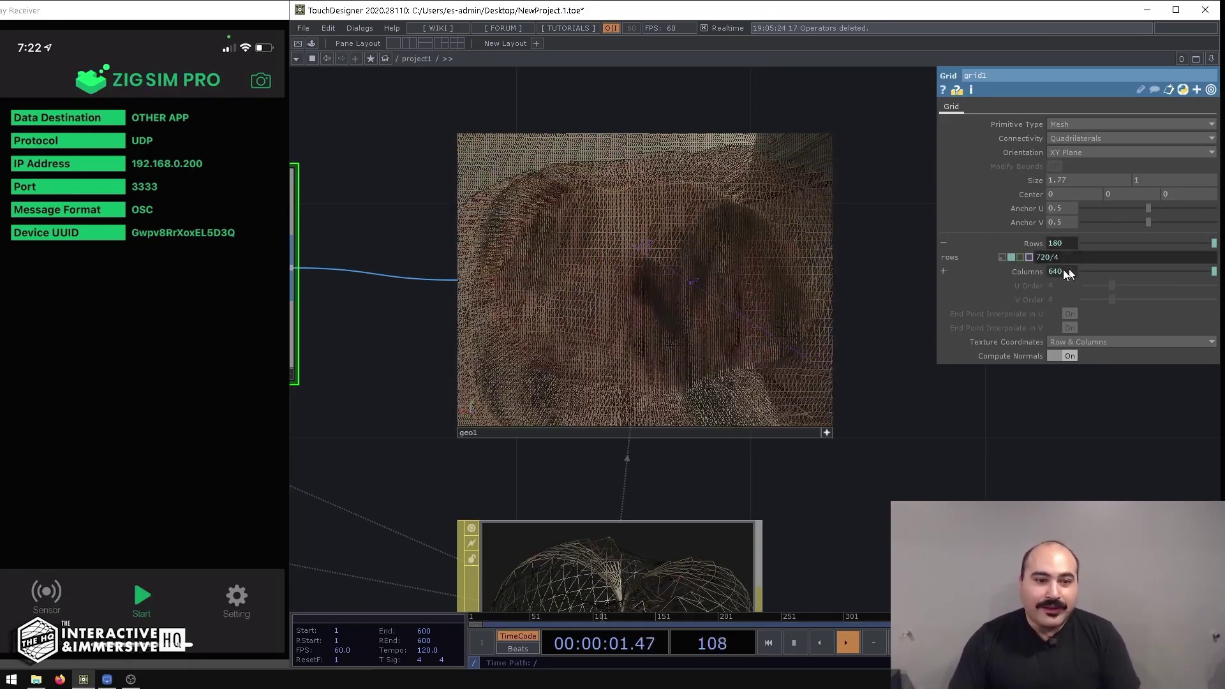
left_click(1037, 272)
left_click(1074, 286)
key("BackSpace")
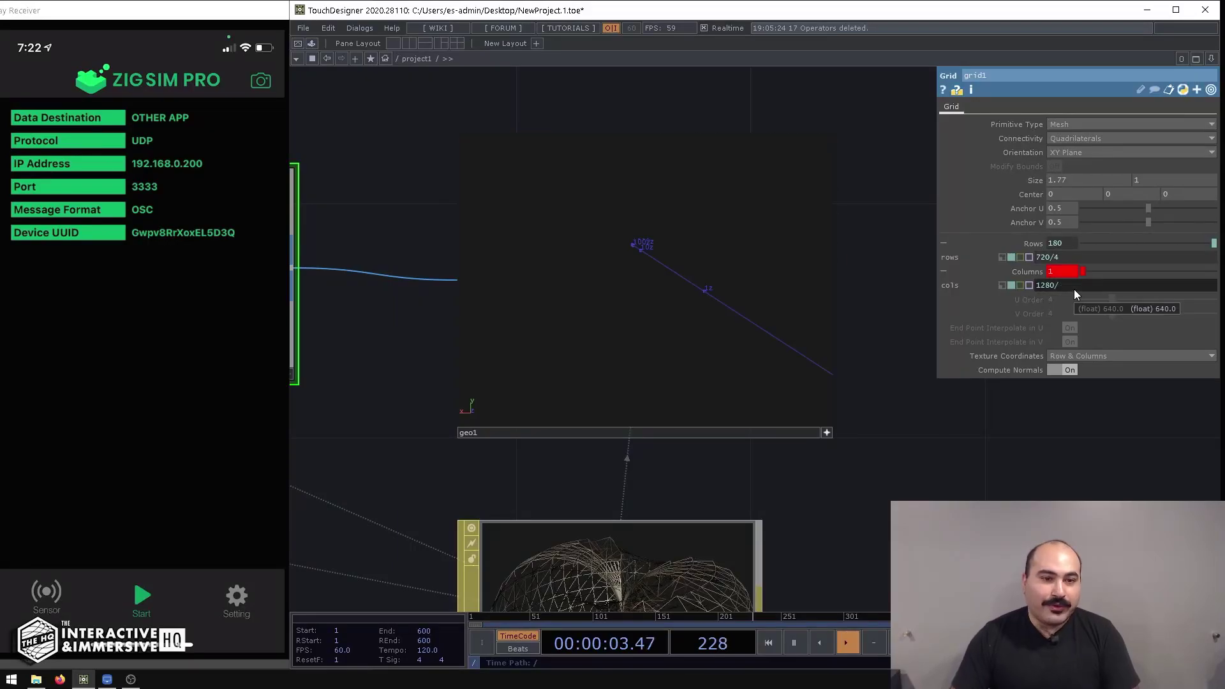
type("4")
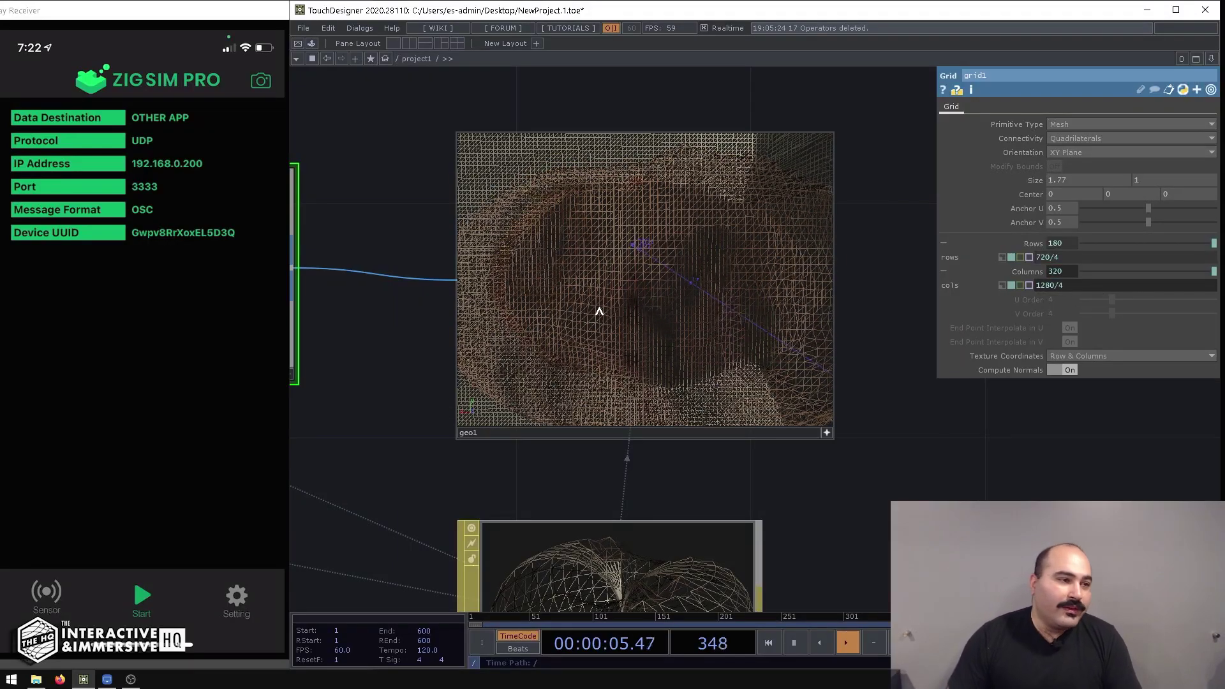
left_click_drag(630, 282, 673, 274)
Step: Move chanmix1 into line beneath colour and normal1, then inspect normal1 and chanmix1
scroll(674, 274, "down", 5)
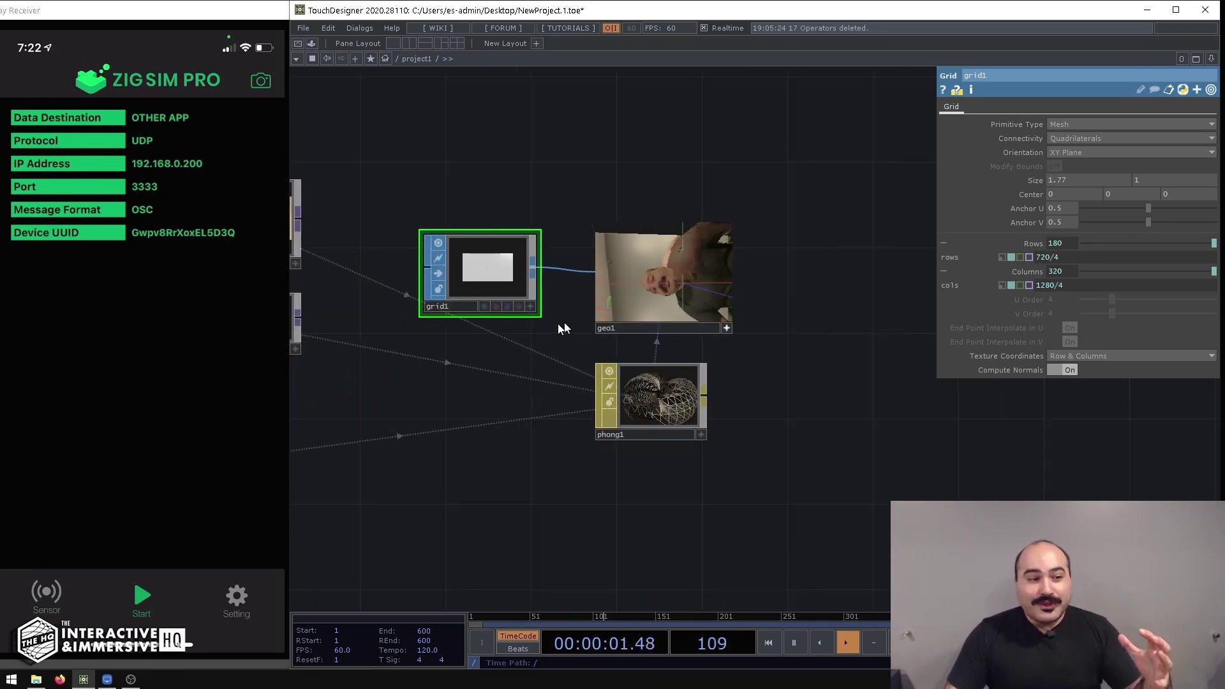
left_click_drag(595, 329, 863, 347)
left_click_drag(501, 475, 522, 451)
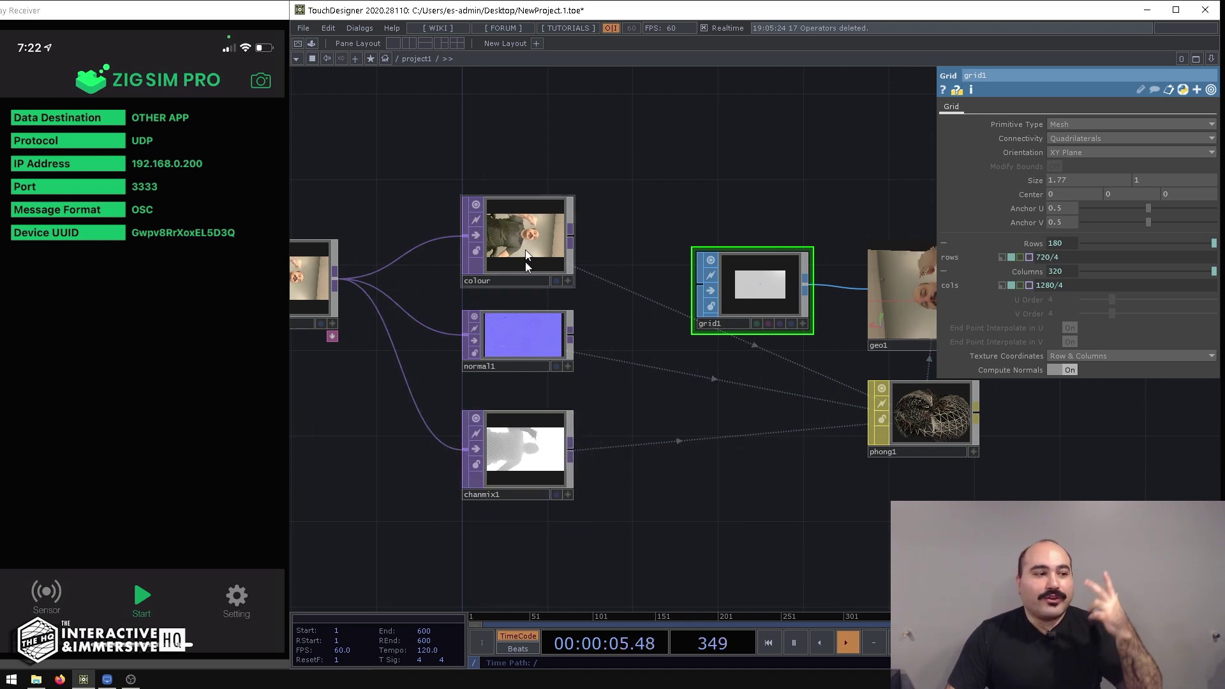
left_click(527, 351)
left_click(520, 472)
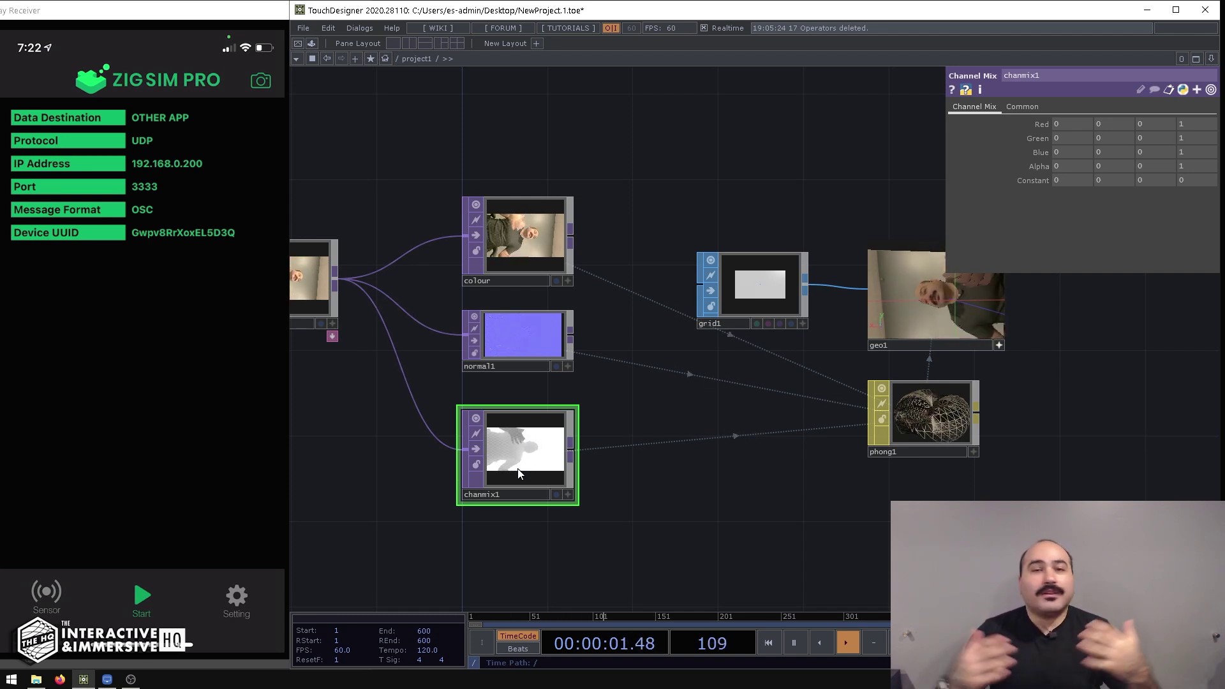
Step: Scroll through ZIG SIM PRO's live face-tracking readout of blink, eye-look and jaw values
scroll(518, 471, "down", 5)
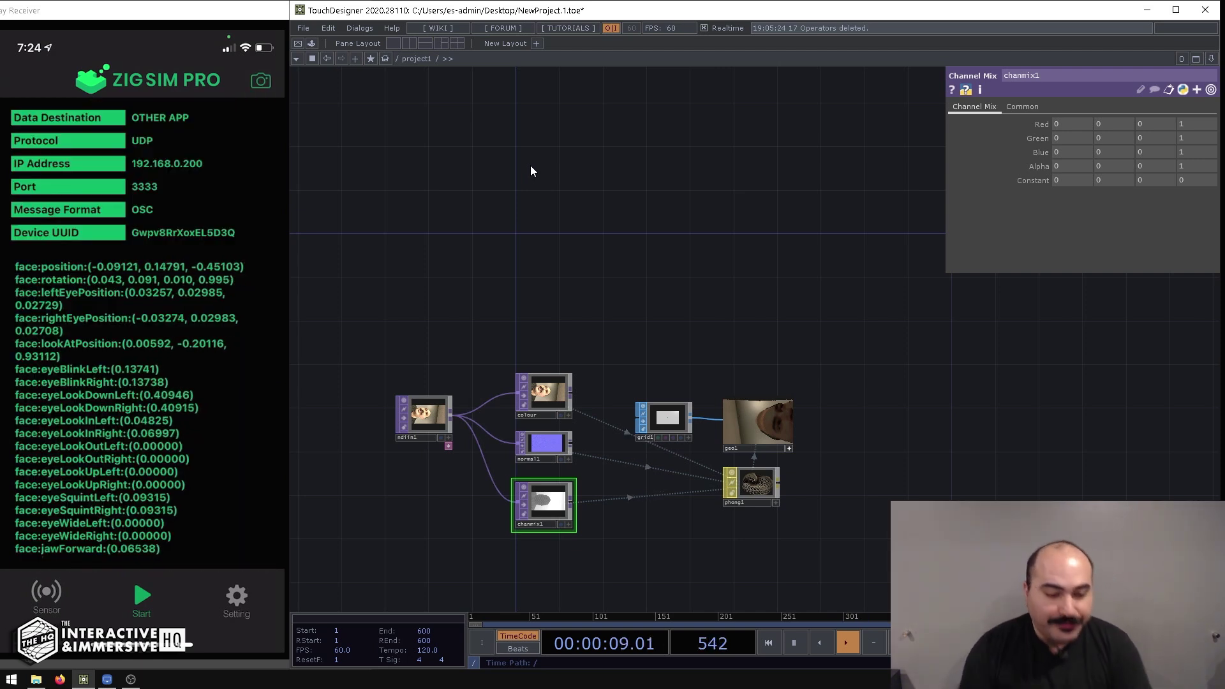
Step: Add an OSC In CHOP, oscin1, and delete the old seven-node webcam mesh network
key("Tab")
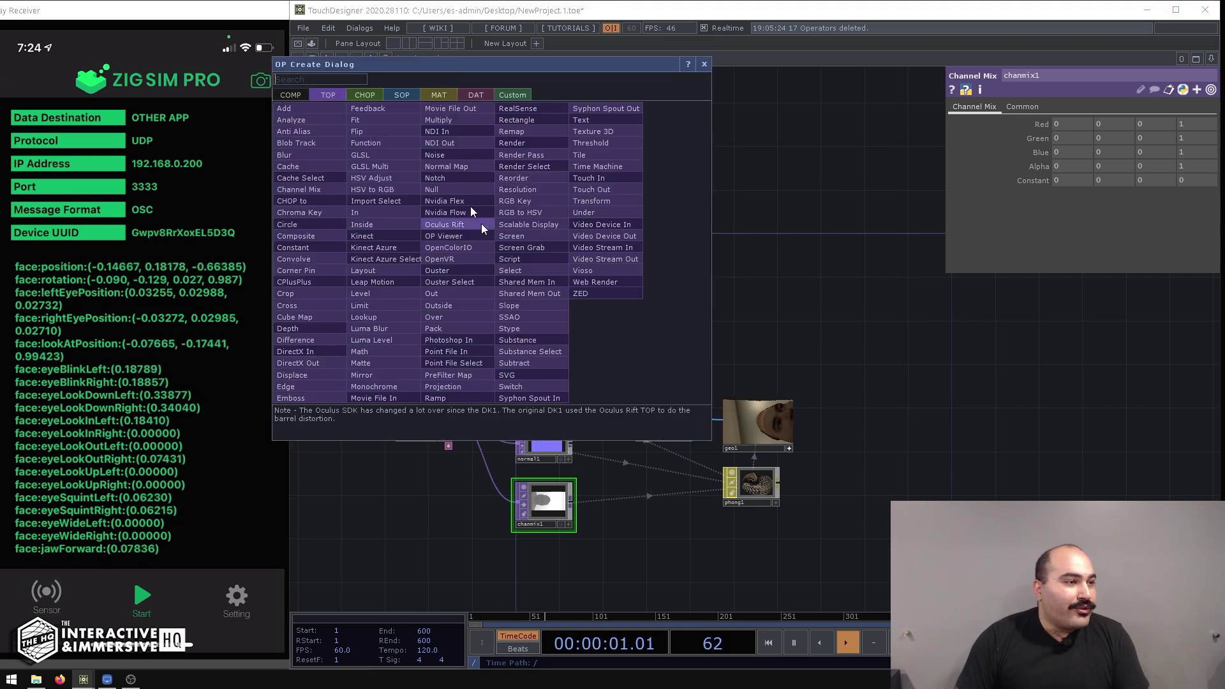
left_click(366, 98)
type("osc")
left_click(519, 292)
left_click(505, 173)
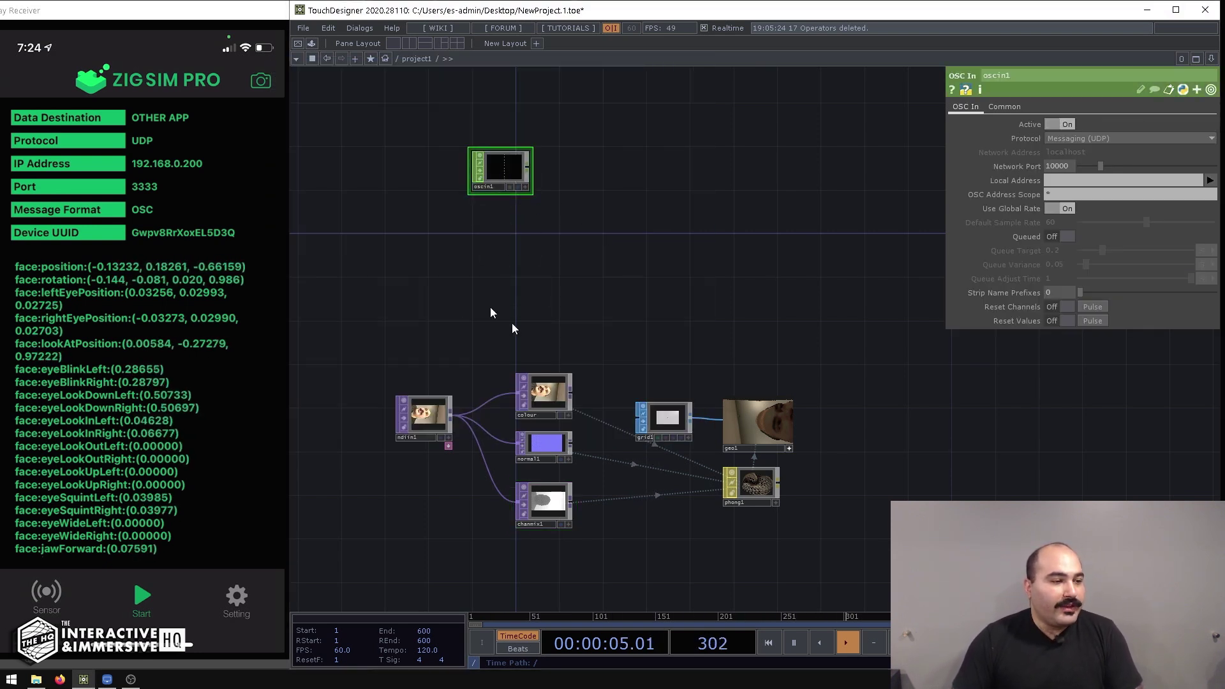
right_click_drag(361, 299, 860, 546)
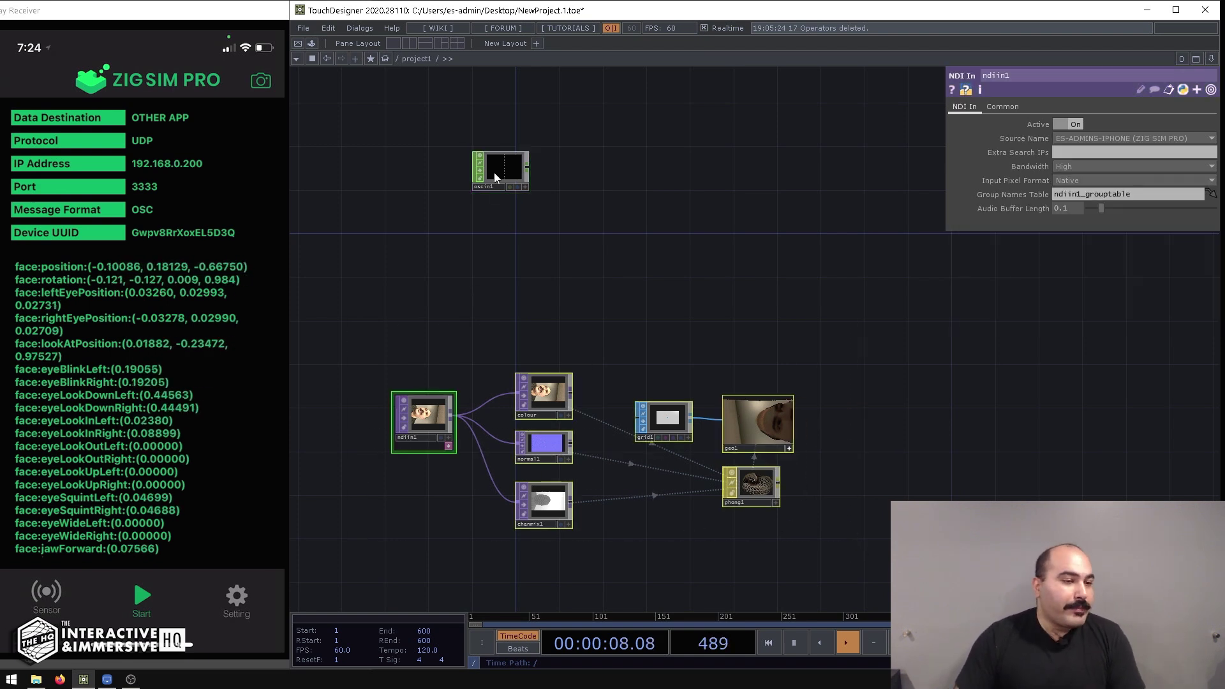
key("Delete")
Step: Set oscin1's Network Port to 3333 and zoom in to view the incoming face channels
scroll(493, 143, "up", 5)
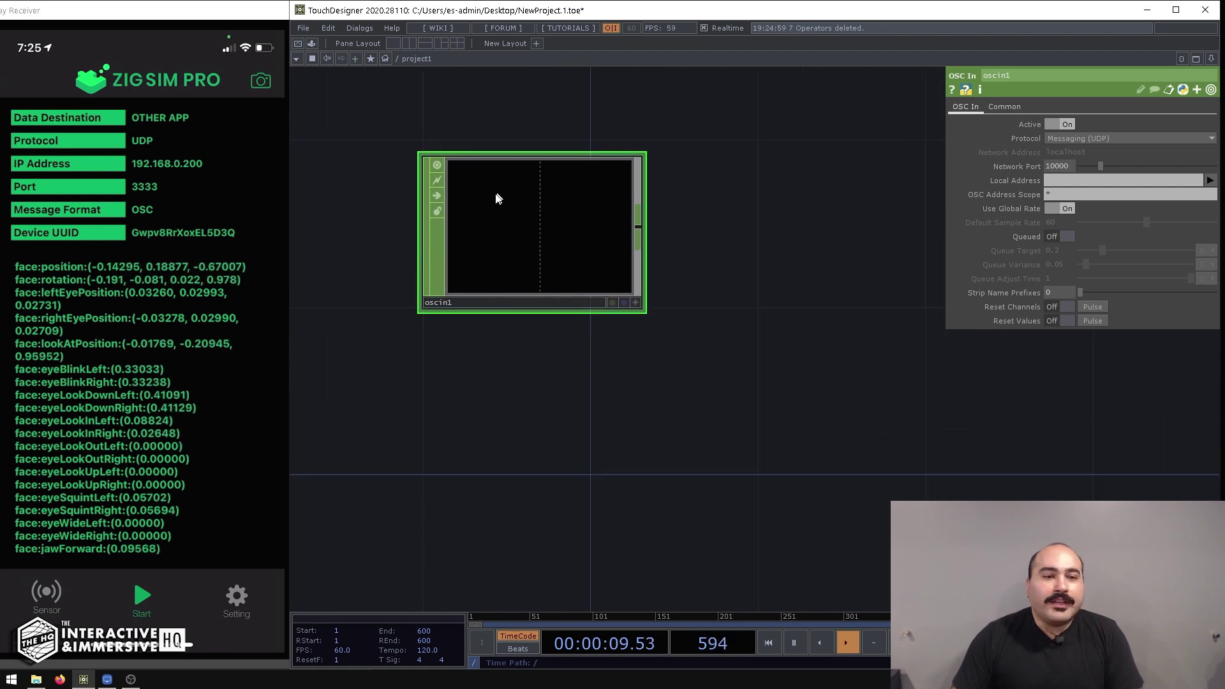
left_click(1069, 165)
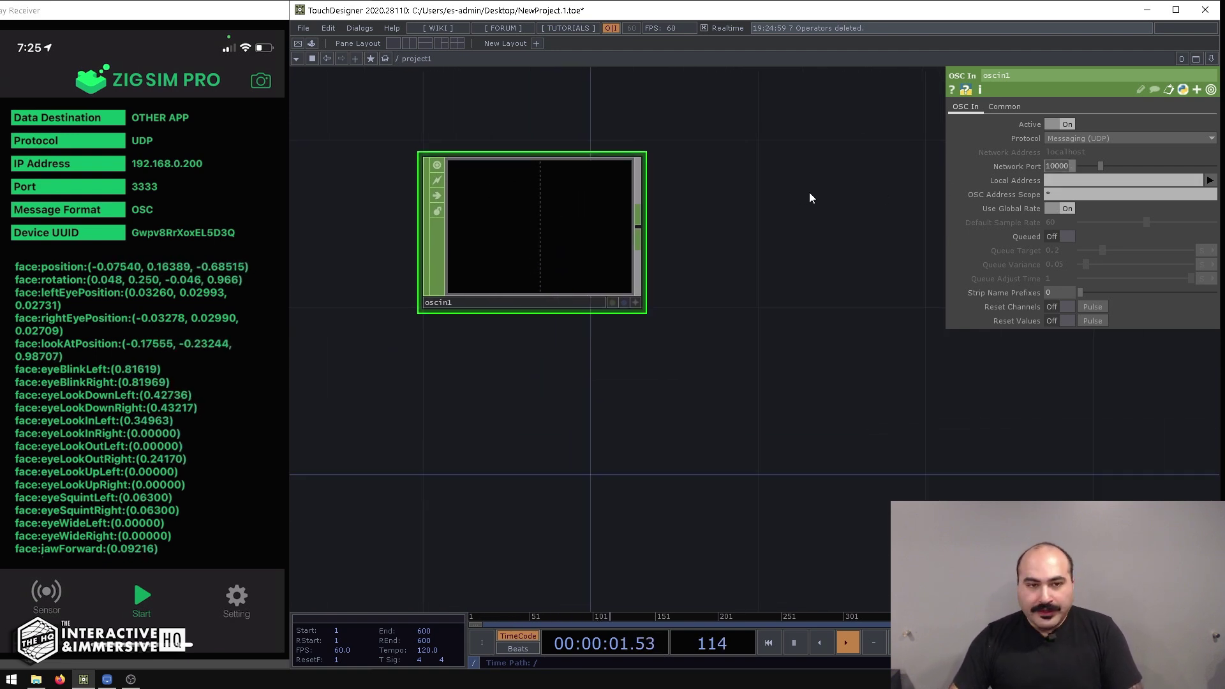
type("3333")
key("Return")
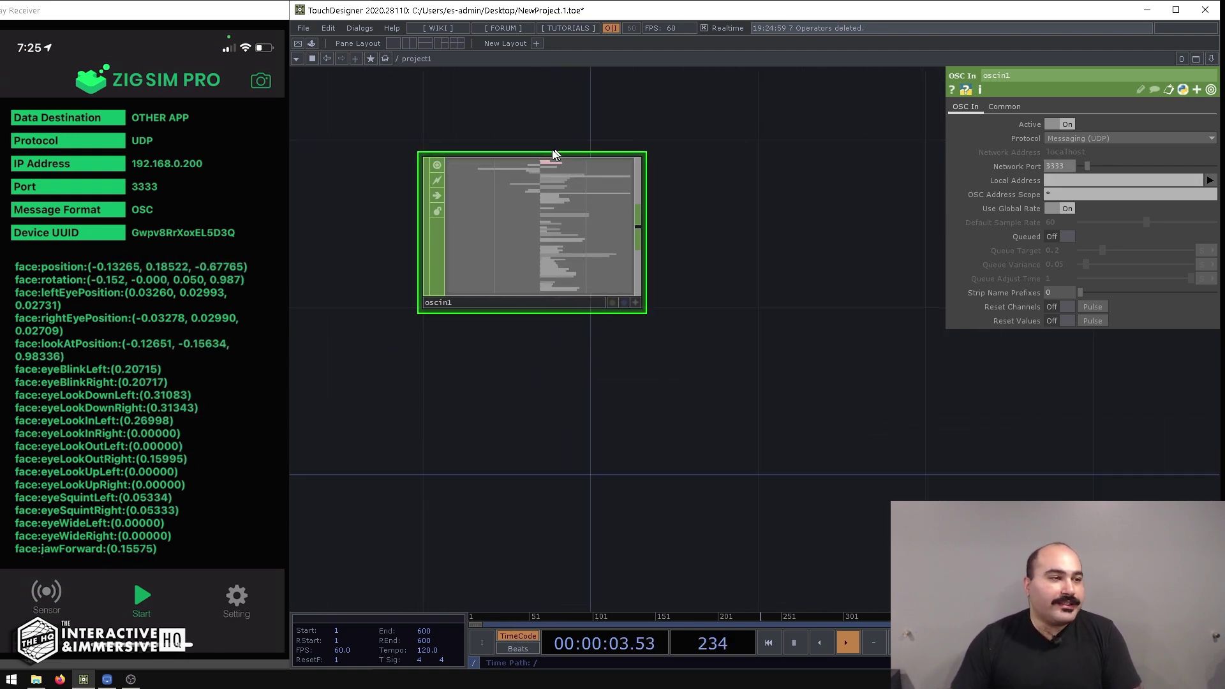
scroll(553, 155, "up", 6)
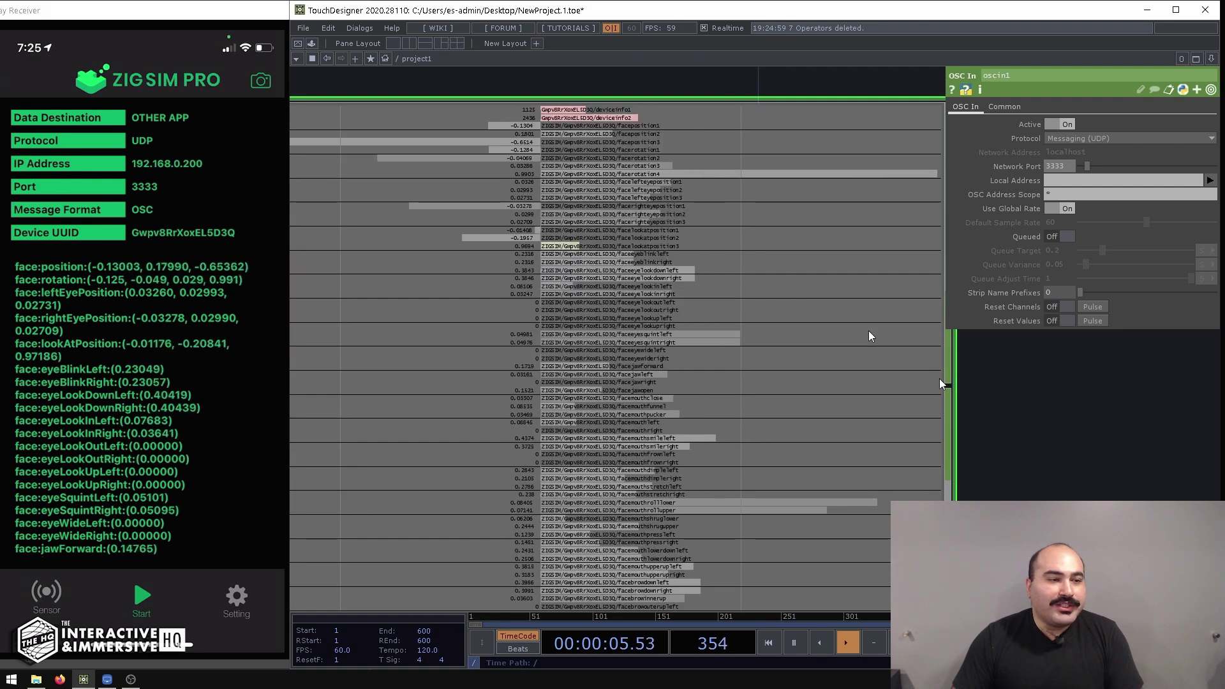
scroll(560, 179, "up", 3)
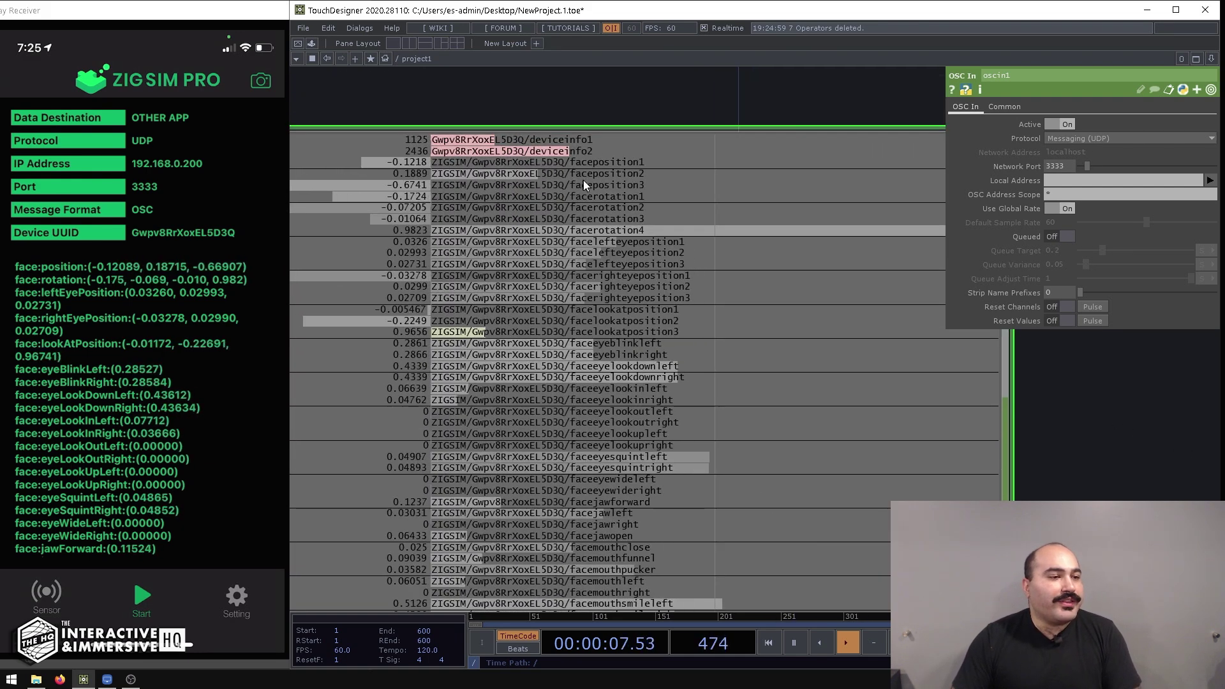
scroll(583, 178, "down", 3)
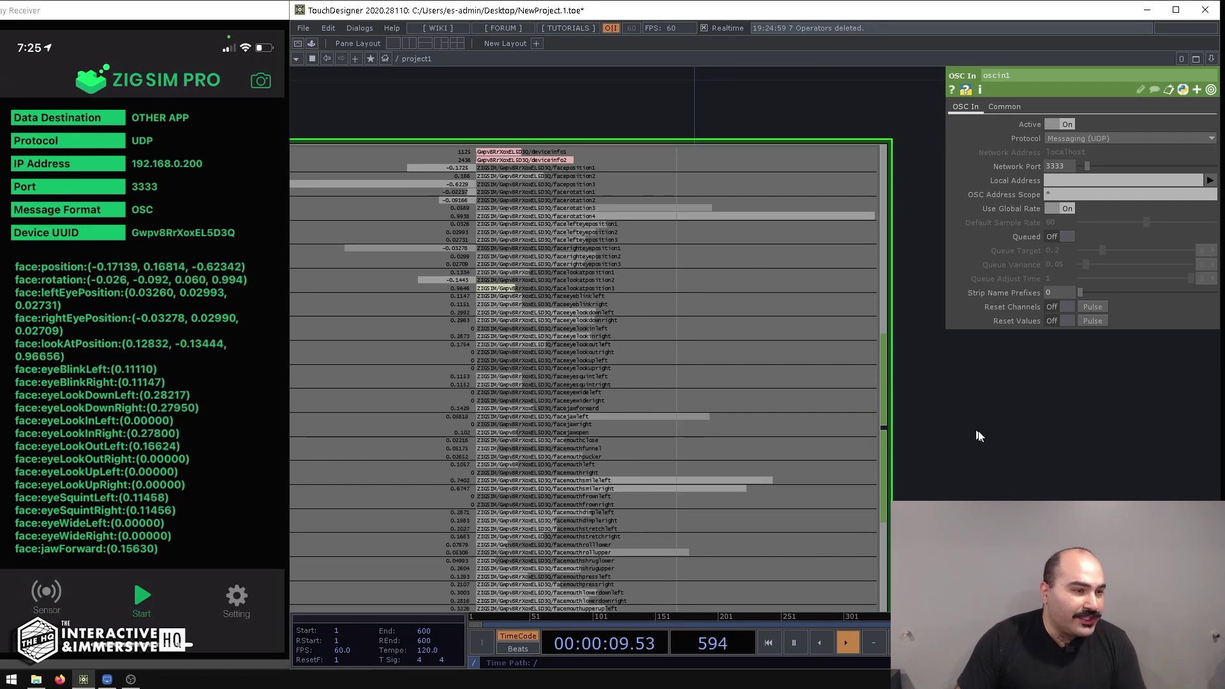
left_click_drag(943, 412, 897, 349)
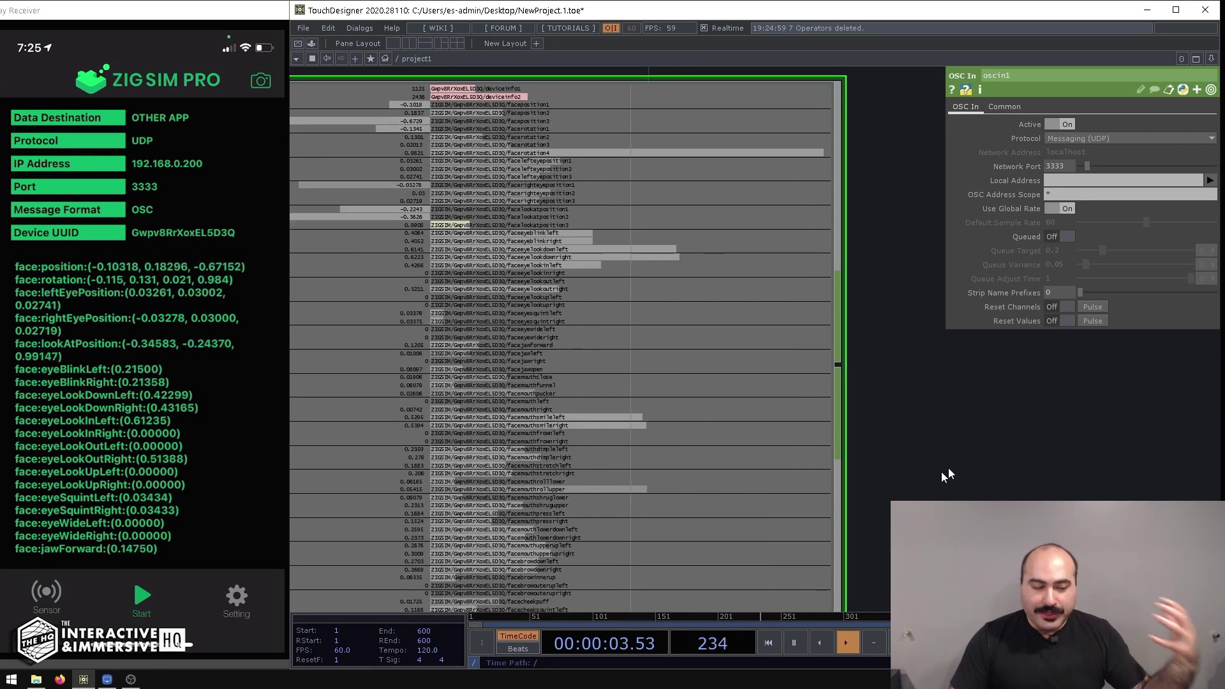
scroll(861, 418, "down", 2)
scroll(744, 432, "down", 2)
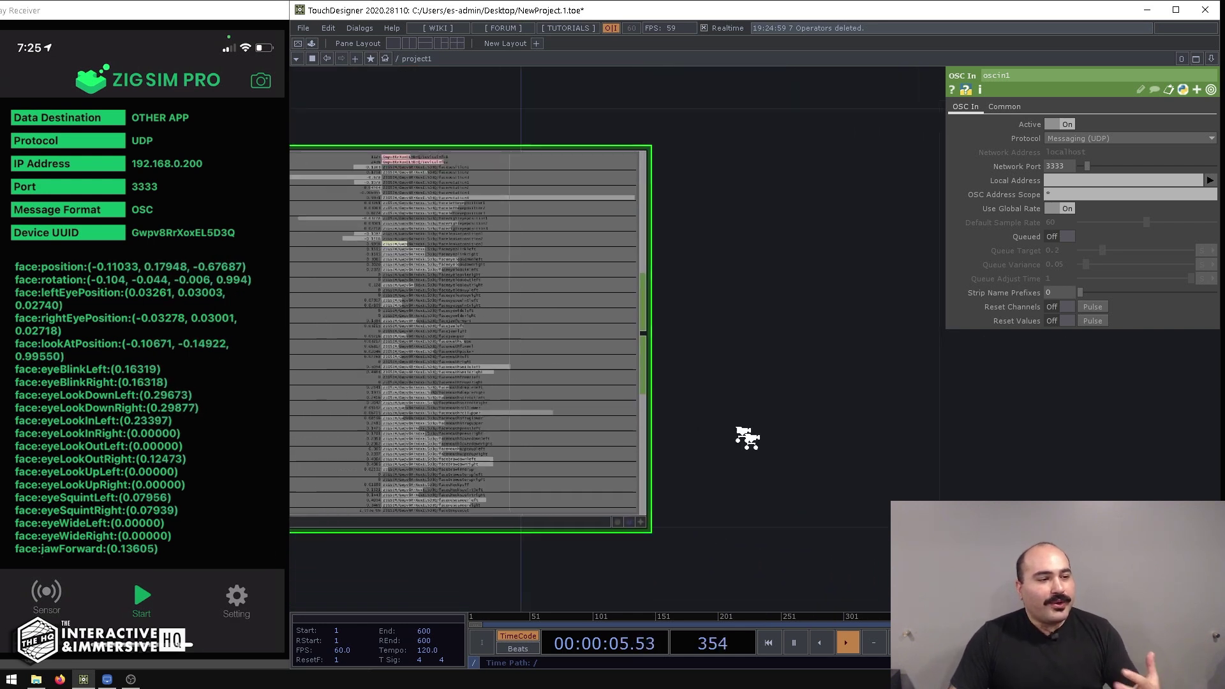
scroll(710, 382, "down", 2)
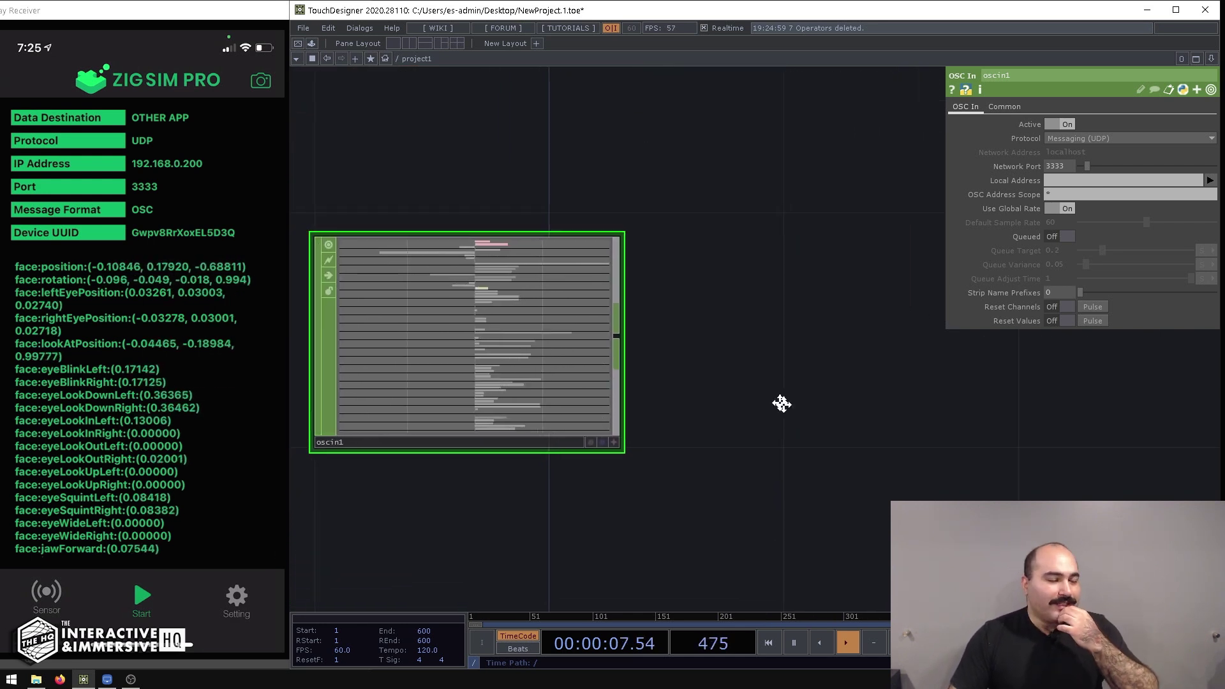
Step: Add a Movie File In TOP, moviefilein1, load a movie into it and move it up
scroll(640, 319, "down", 2)
scroll(803, 381, "down", 1)
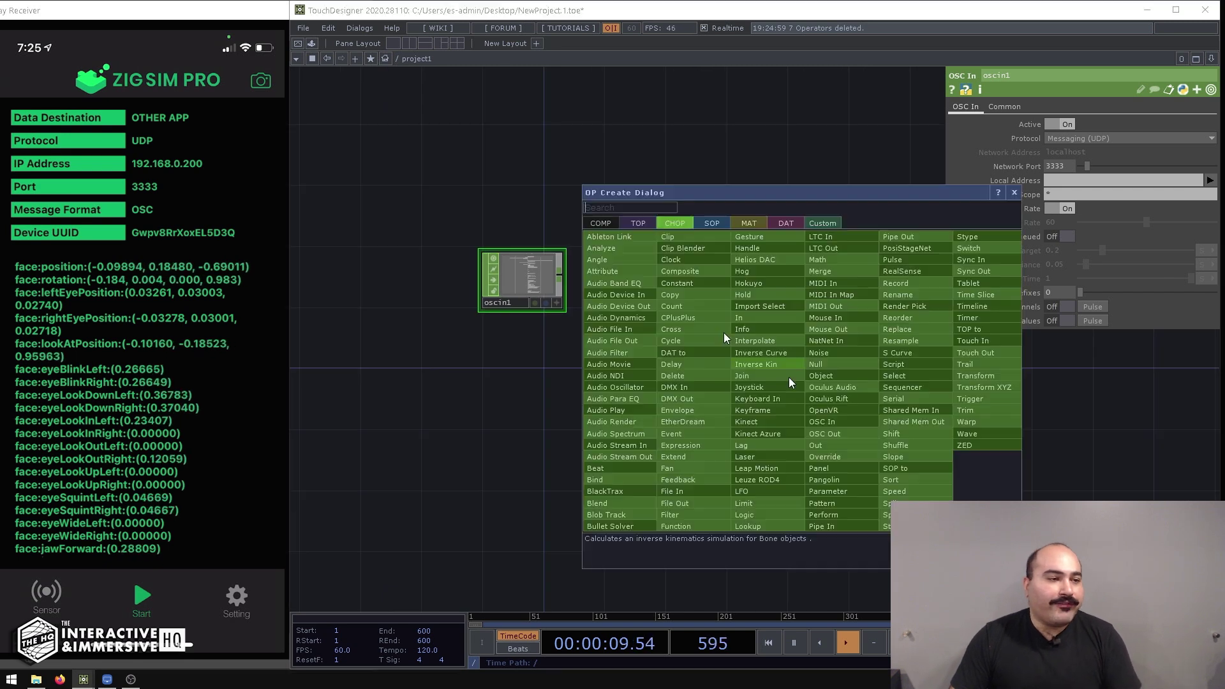
key("Tab")
left_click(638, 223)
type("movie")
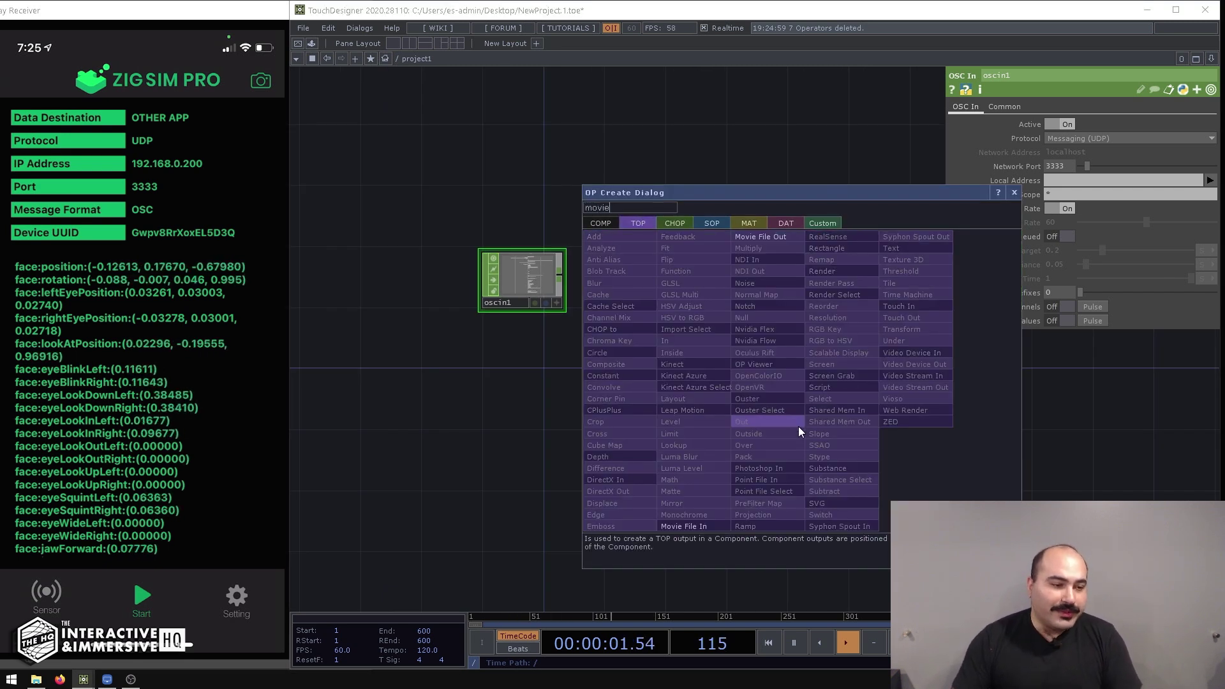
left_click(686, 527)
left_click(875, 434)
key("shift+h")
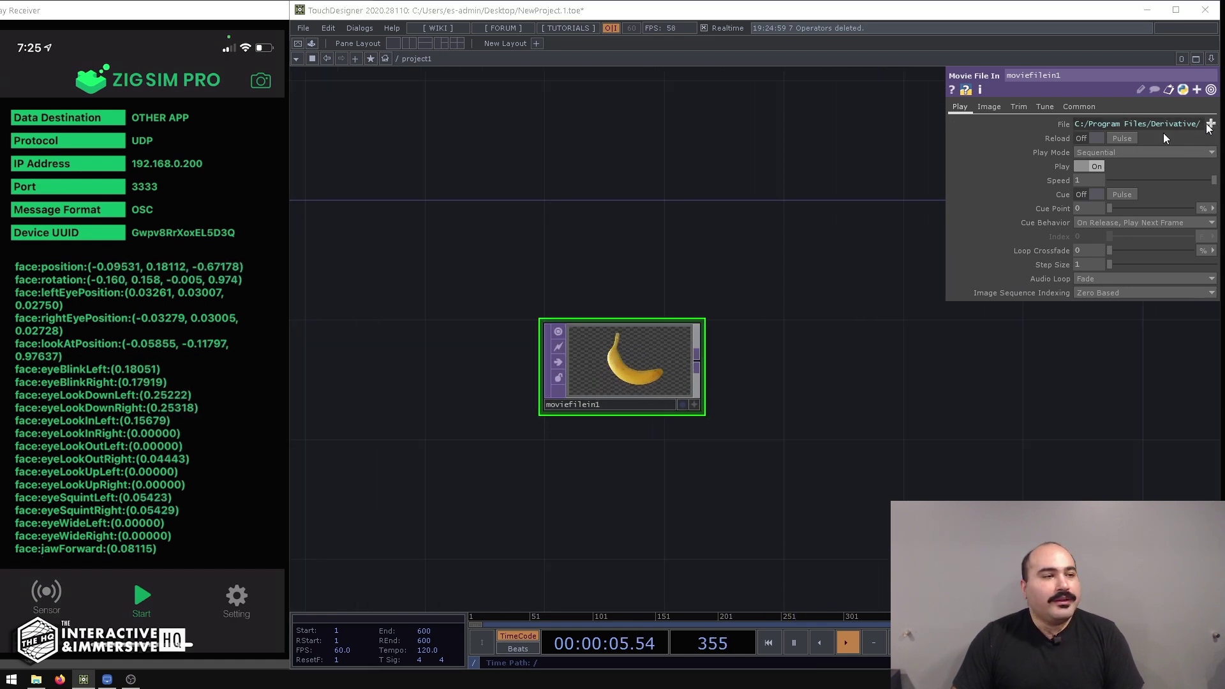
double_click(435, 134)
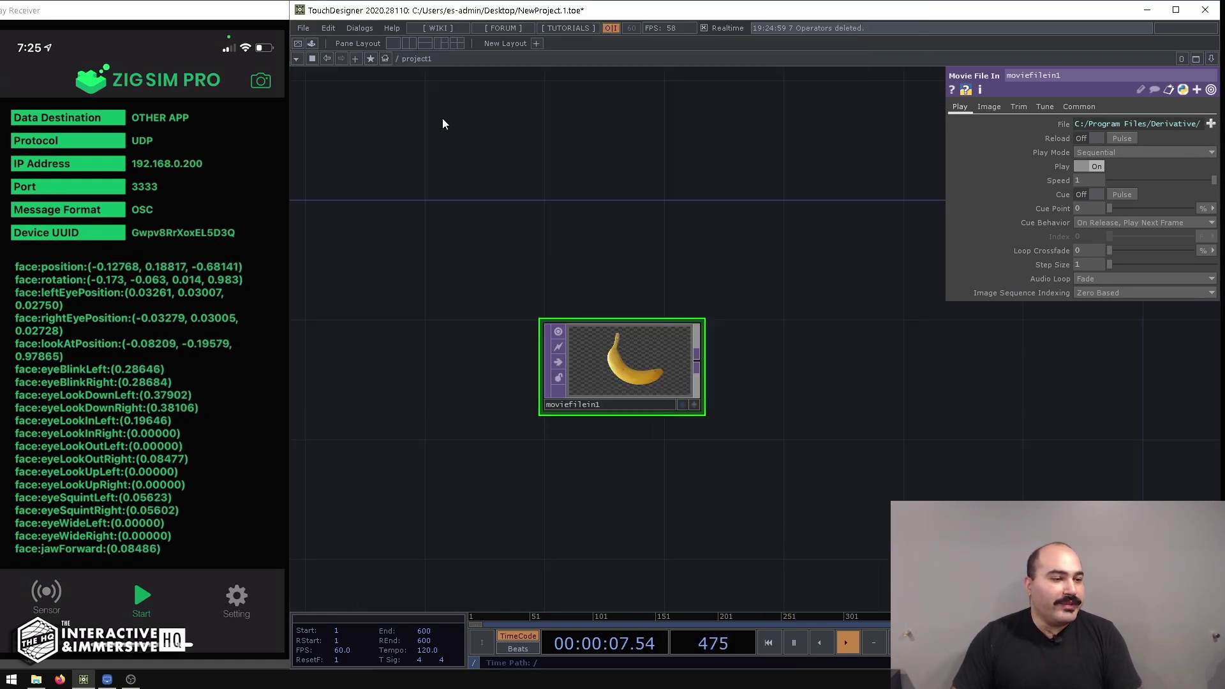
left_click_drag(659, 357, 650, 185)
Step: Duplicate it as moviefilein2 and moviefilein3, loading a Map sample and Nature's Movie.4
key("ctrl+c")
key("ctrl+v")
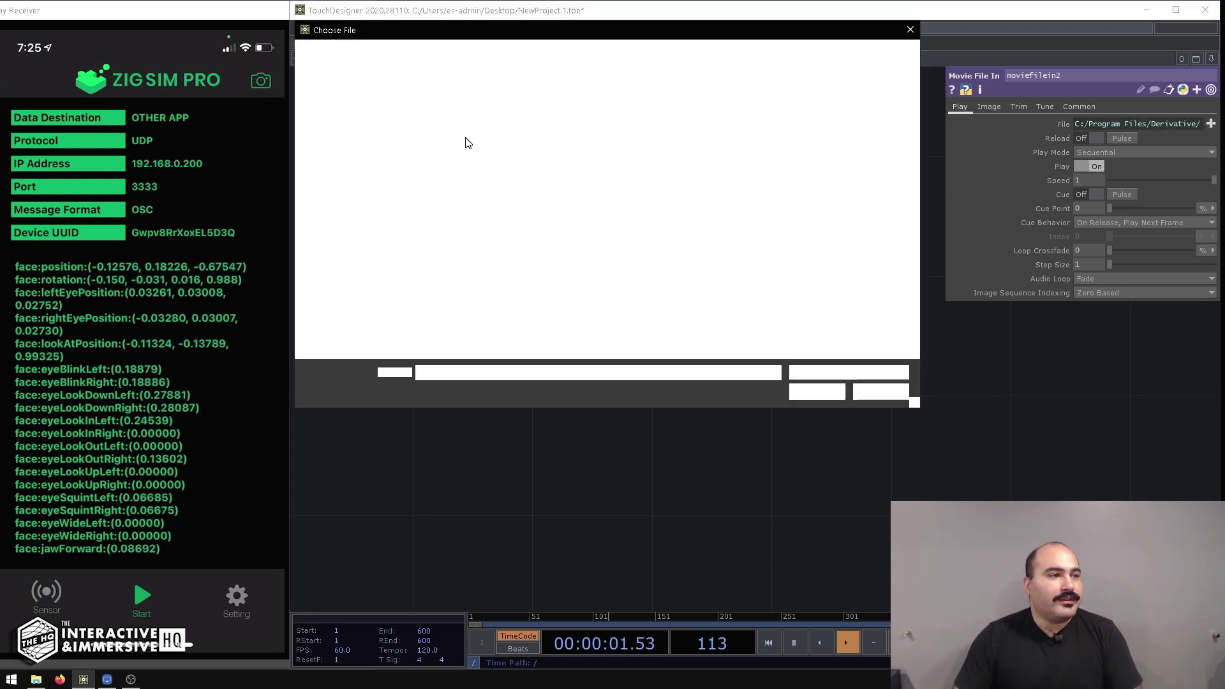
left_click(650, 51)
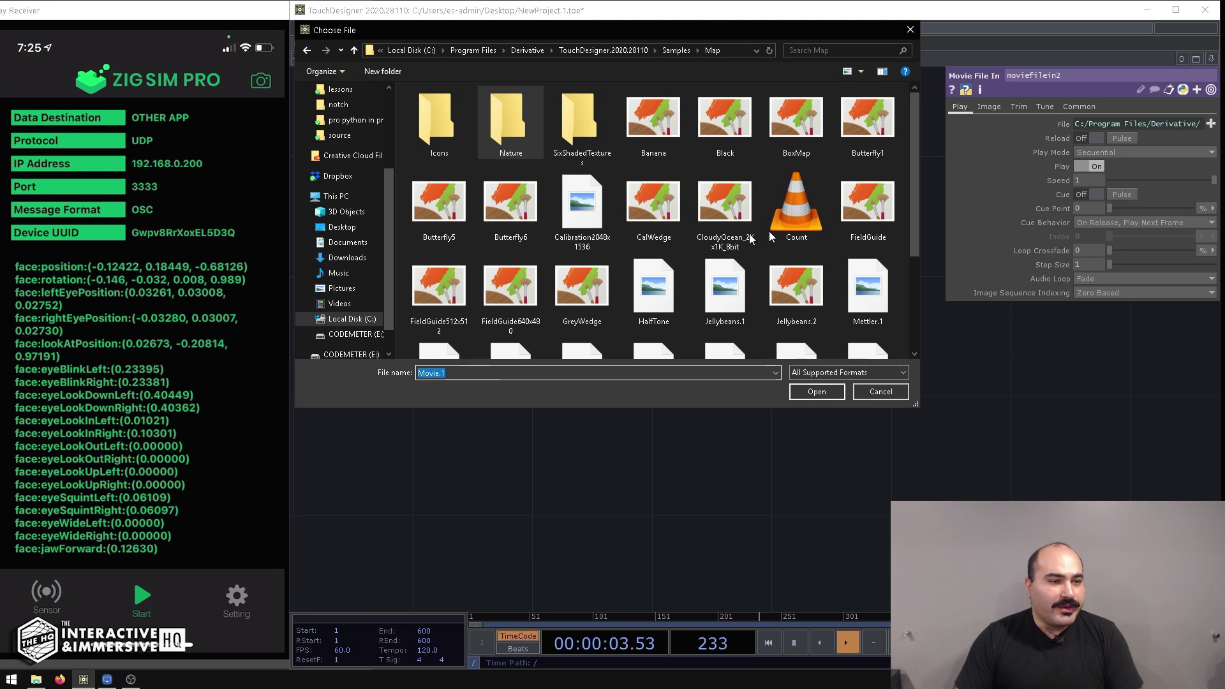
double_click(800, 213)
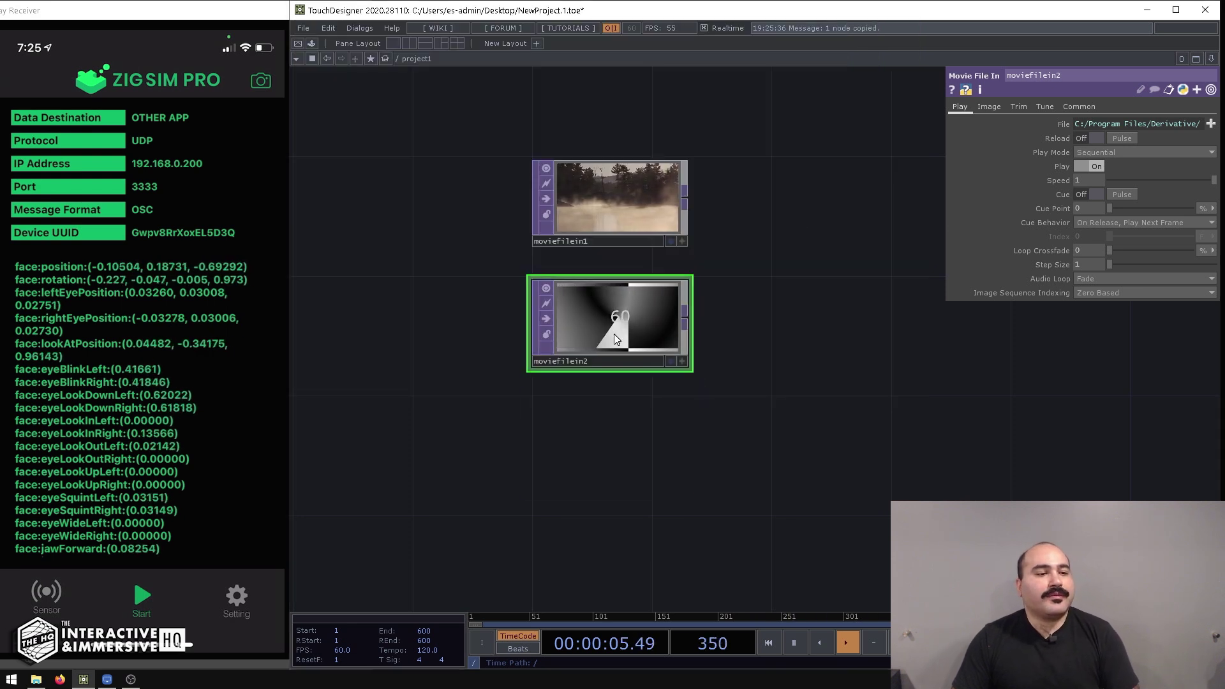
key("ctrl+v")
left_click(1211, 124)
double_click(502, 124)
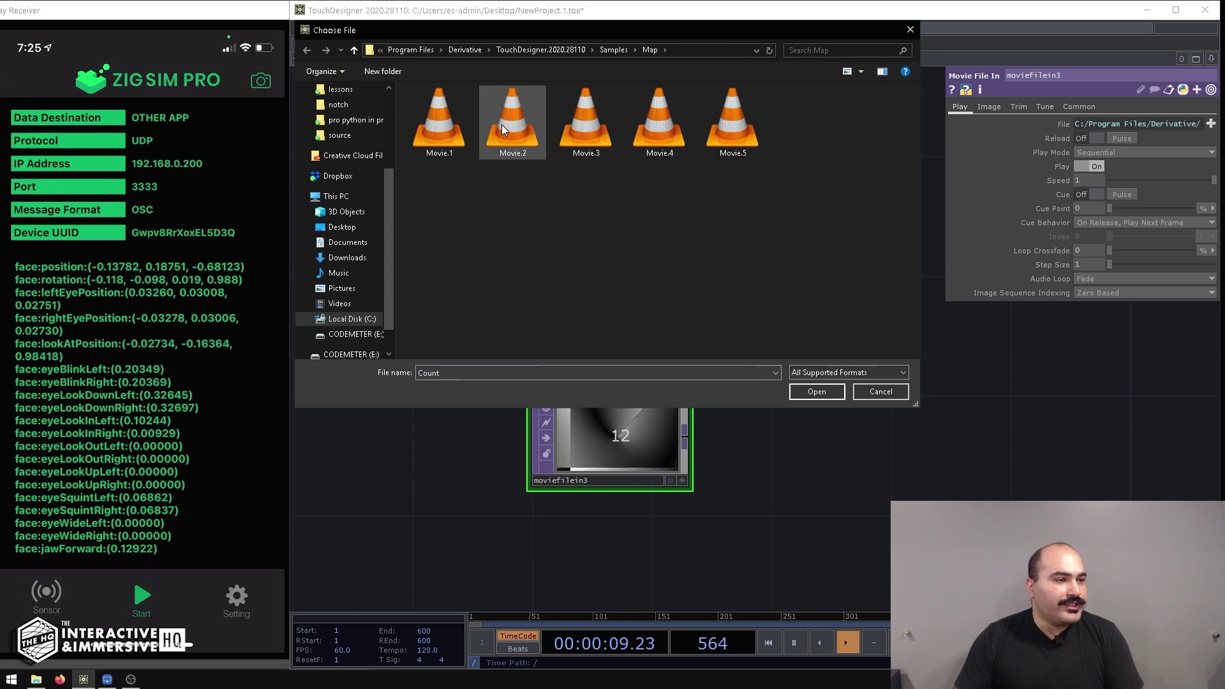
double_click(650, 144)
Step: Paste moviefilein4 and moviefilein5 below, loading the rocky shoreline clip and Movie.5
left_click_drag(782, 272, 794, 186)
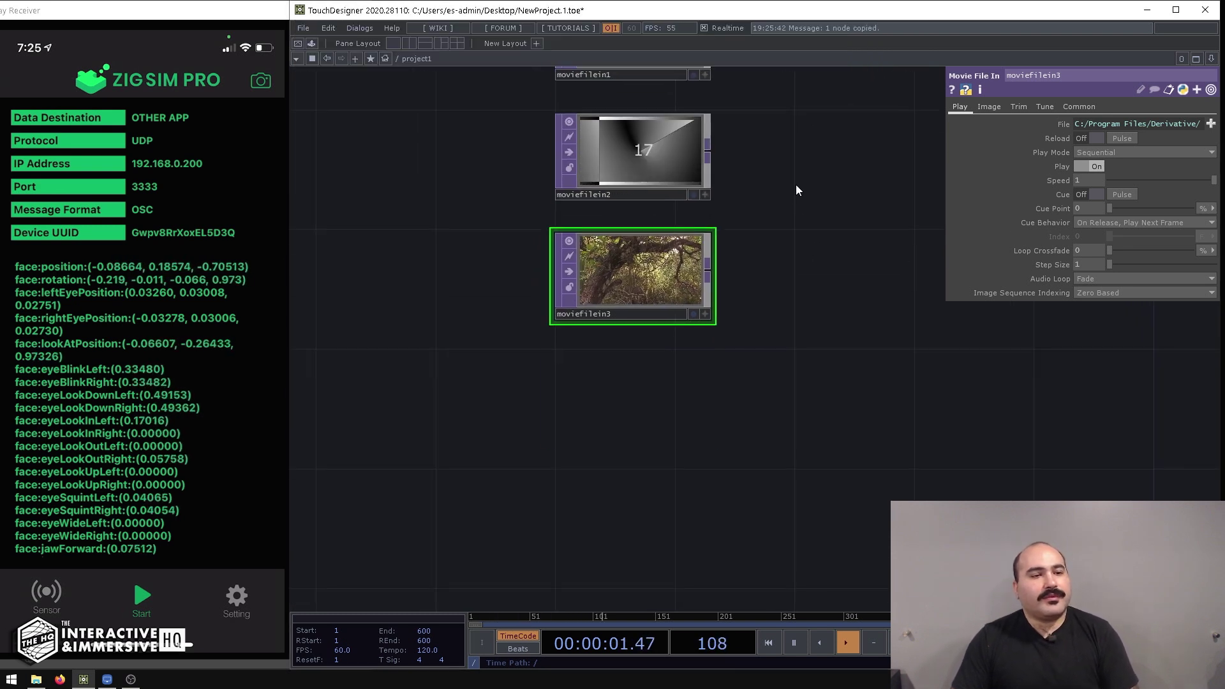
key("ctrl+v")
left_click(1212, 124)
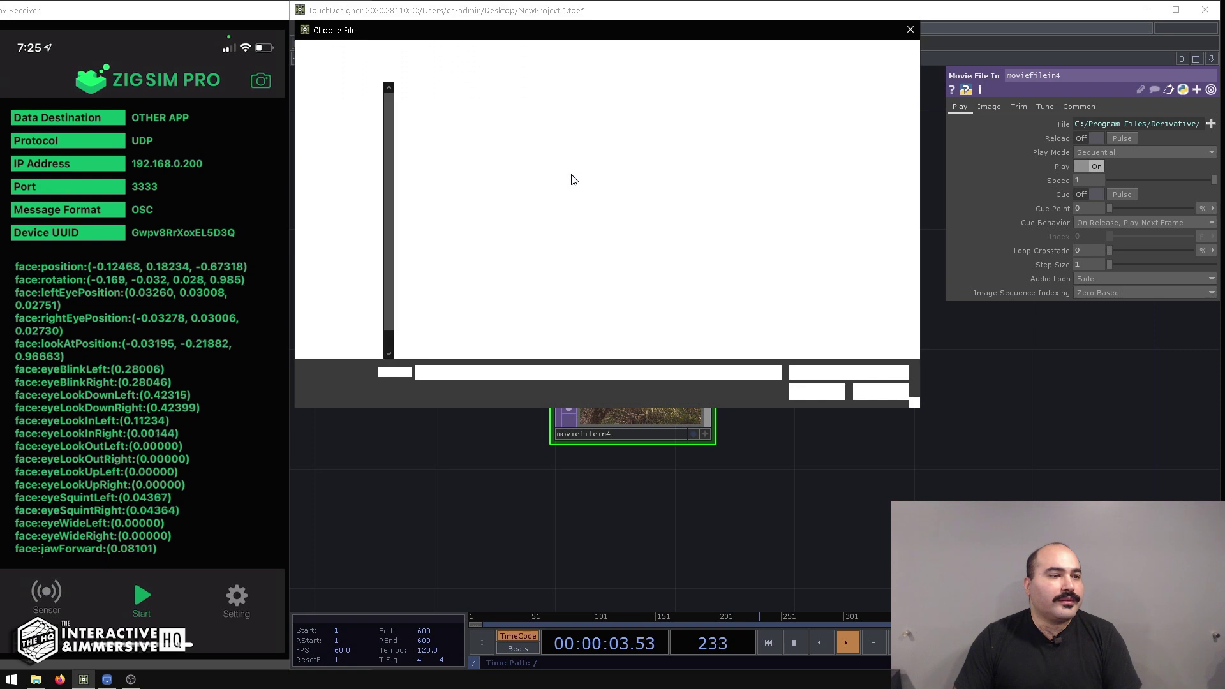
double_click(657, 117)
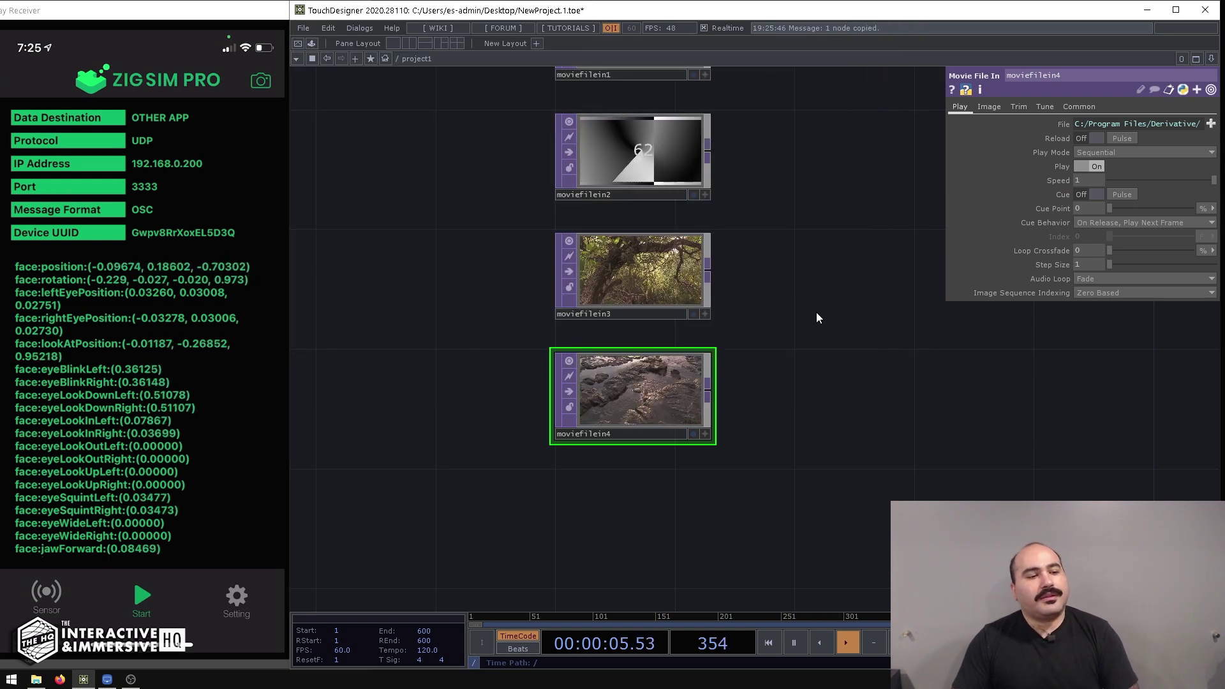
key("ctrl+v")
left_click(1211, 124)
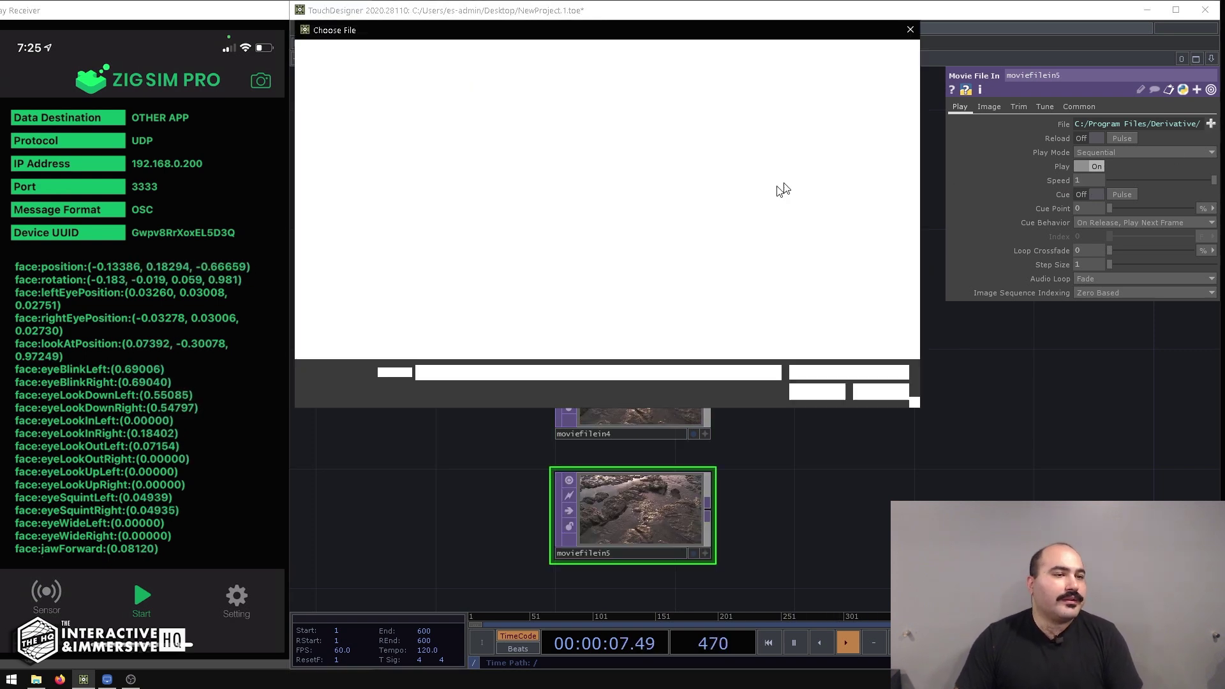
double_click(751, 124)
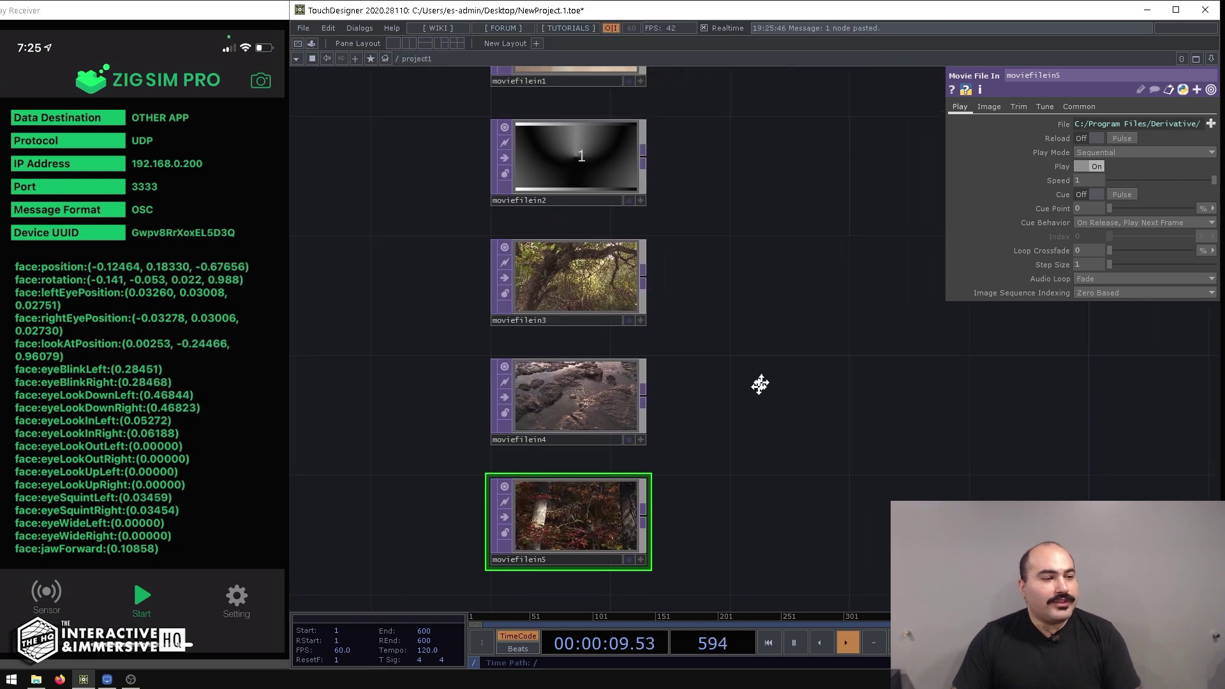
scroll(756, 393, "down", 3)
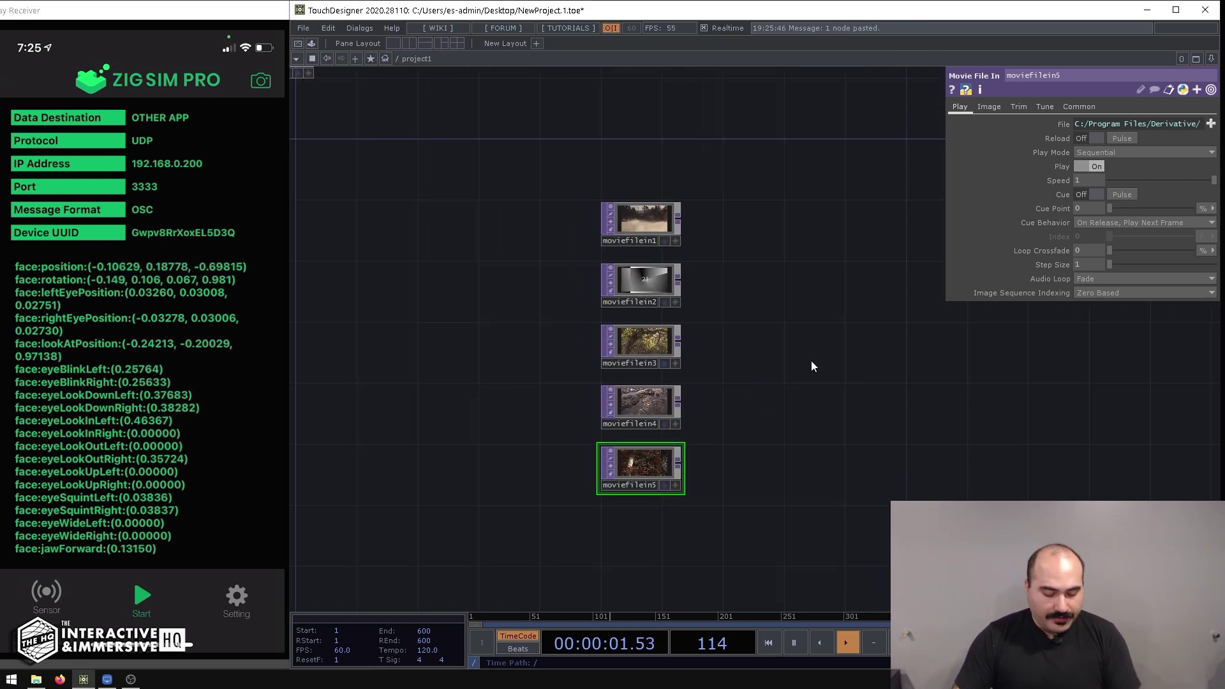
Step: Add a Switch TOP, switch1, wire all five movie nodes into it, and move oscin1 right
key("Tab")
type("swit")
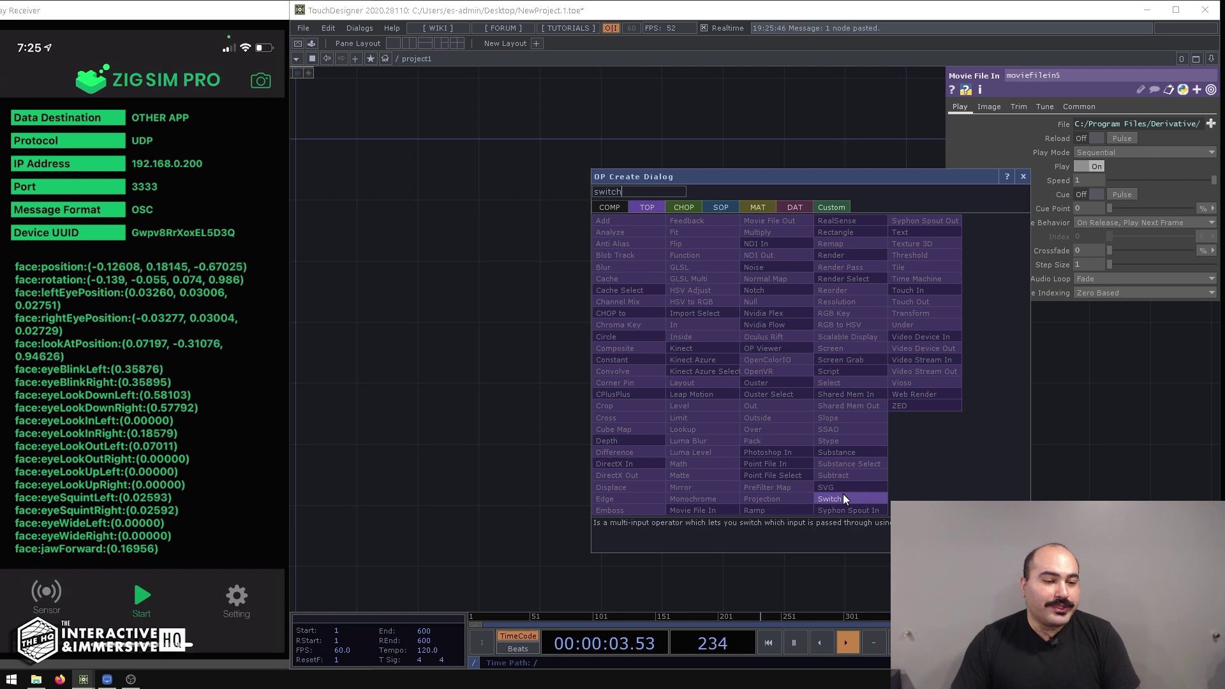
left_click(837, 497)
left_click(828, 345)
left_click_drag(706, 181, 648, 514)
left_click_drag(767, 300, 783, 322)
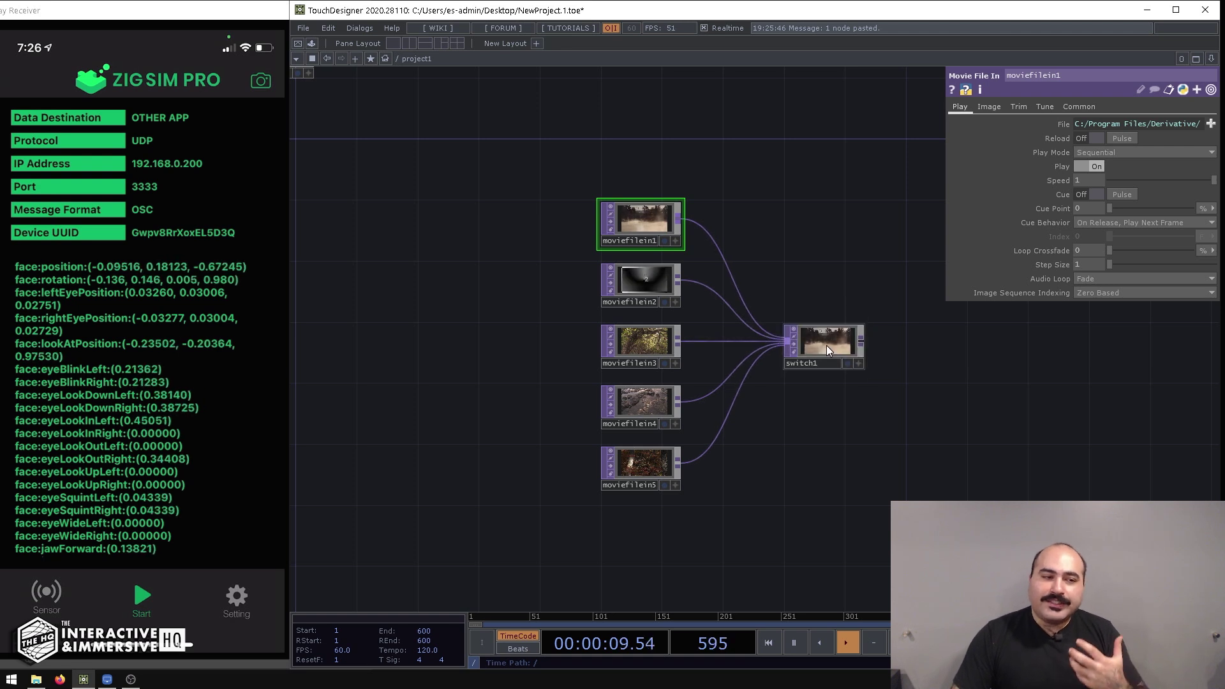
key("h")
left_click_drag(350, 108, 549, 118)
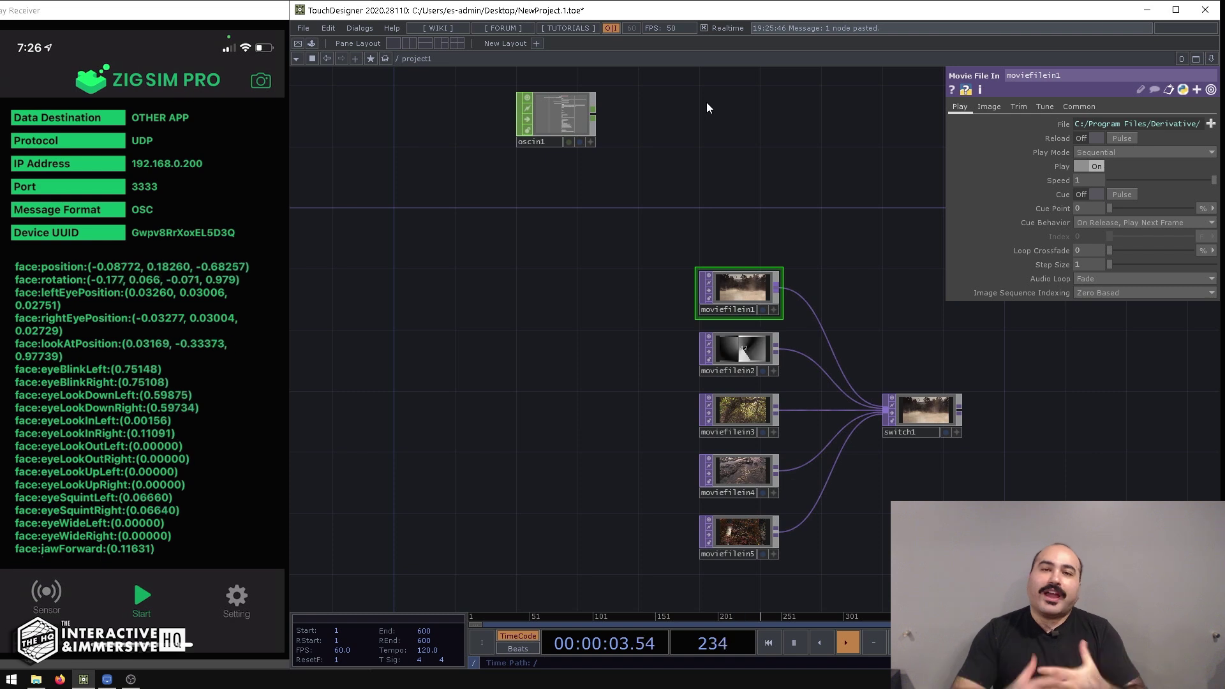
Step: Inspect oscin1's channels, then add a Select CHOP, select1, connected after it
scroll(642, 147, "up", 12)
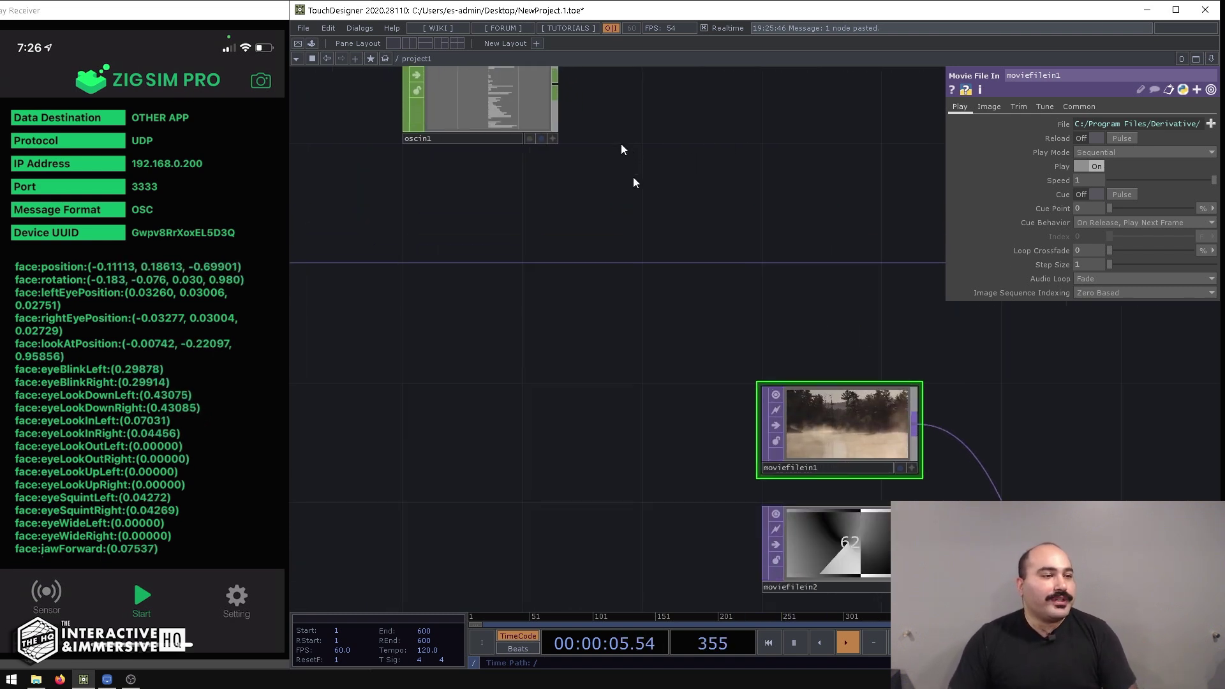
scroll(690, 204, "up", 3)
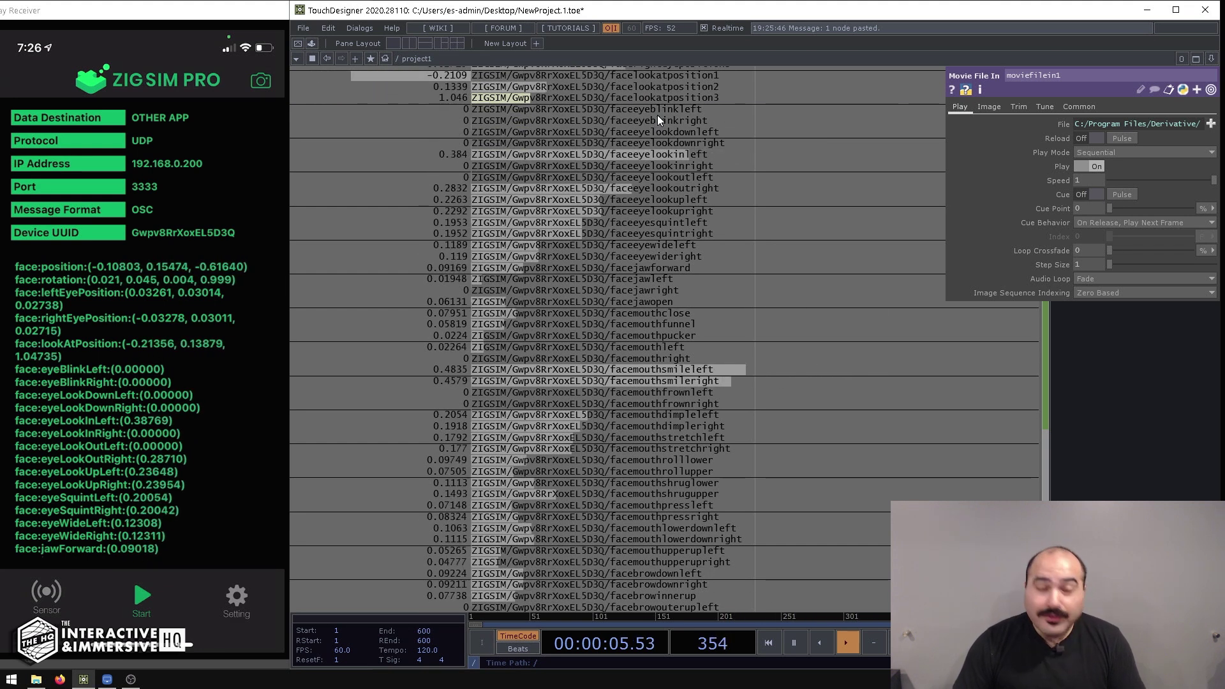
scroll(693, 141, "down", 6)
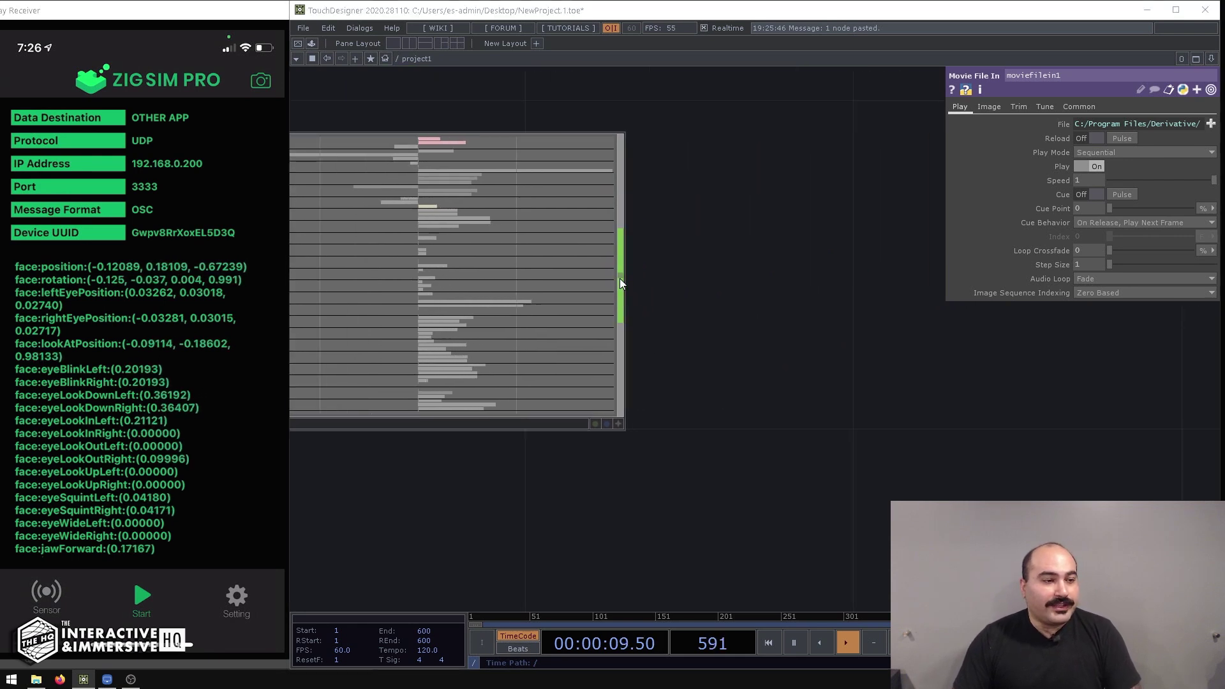
key("Tab")
type("sel")
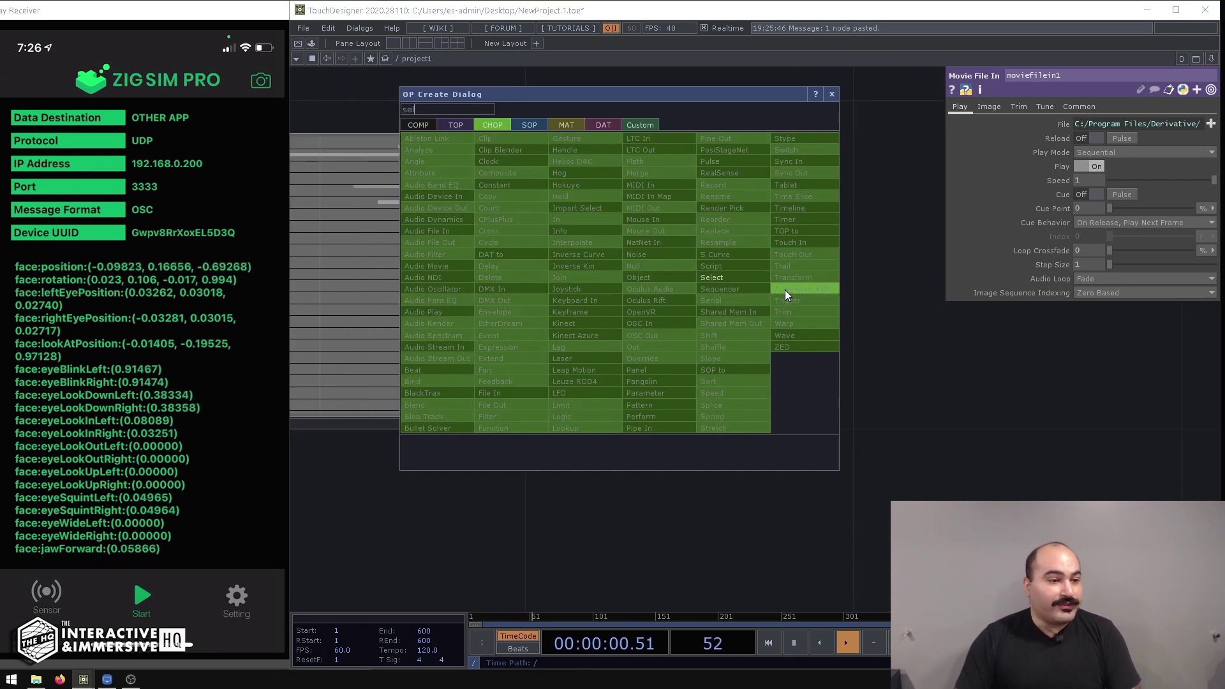
left_click(718, 278)
left_click(897, 279)
left_click_drag(823, 496, 705, 504)
scroll(707, 505, "down", 2)
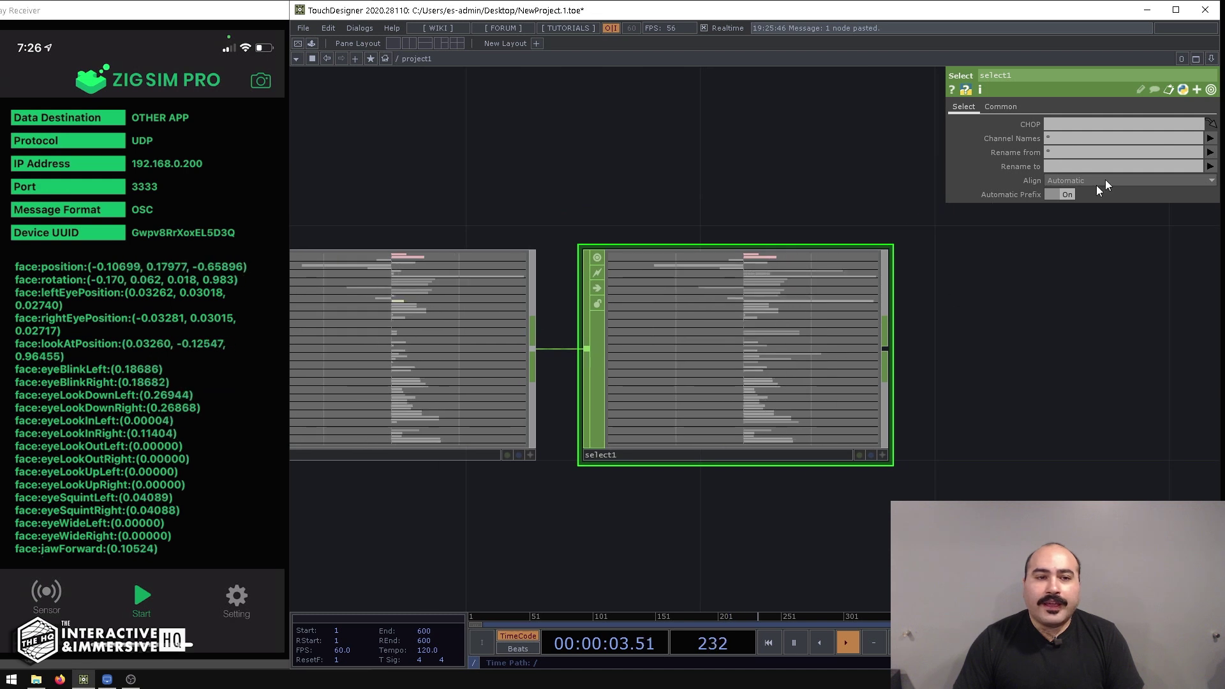
Step: Set select1's Channel Names to faceeyeblinkleft and faceeyeblinkright
left_click(1210, 138)
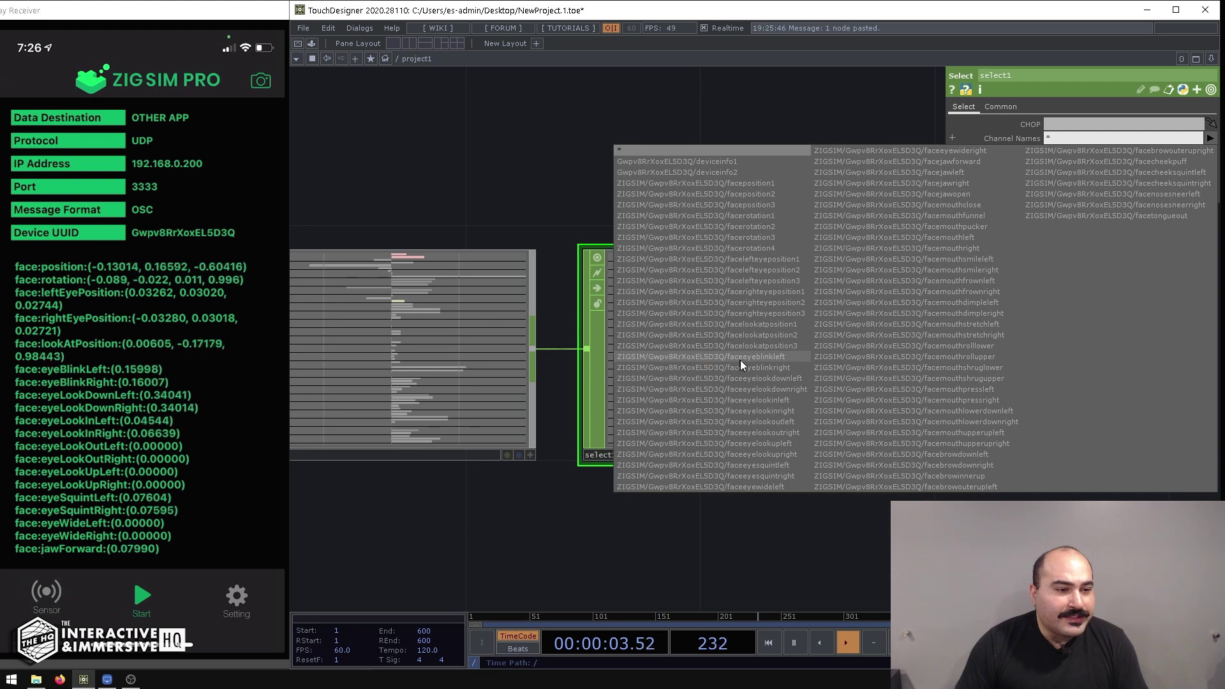
left_click(764, 358)
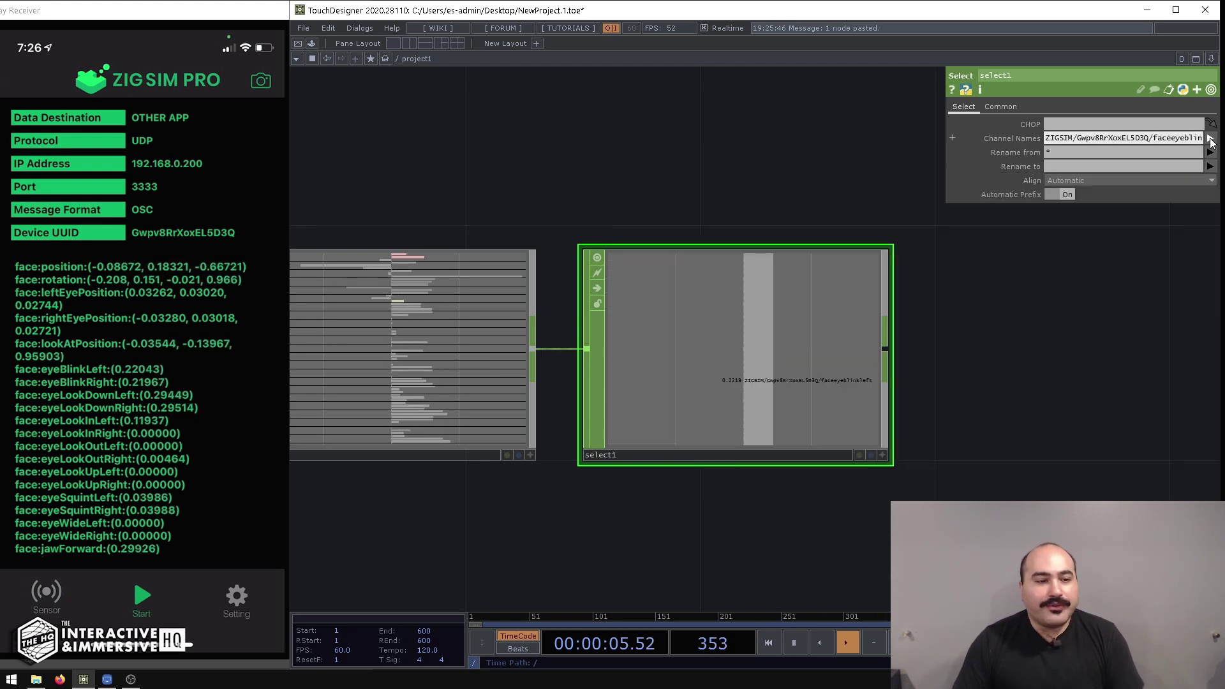
left_click(1210, 138)
left_click(759, 366)
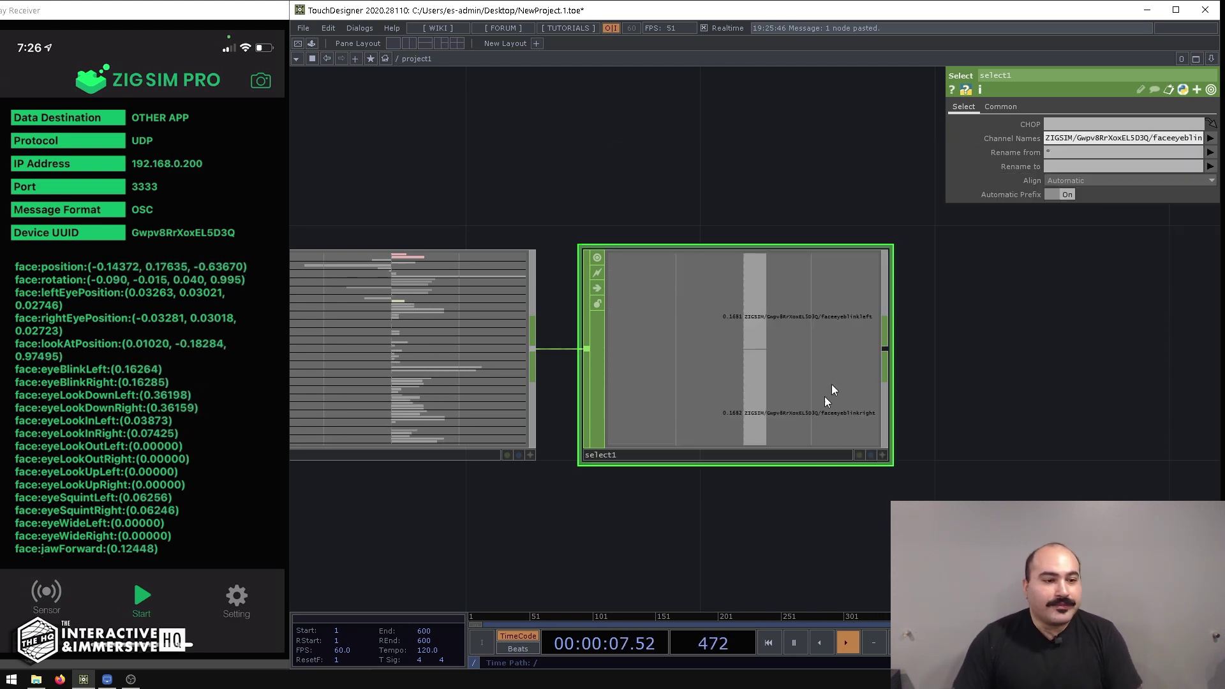
scroll(853, 349, "up", 3)
scroll(830, 332, "down", 3)
left_click_drag(949, 339, 719, 265)
Step: Add trail1 above select1 and watch both eye-blink channels spike over time
key("Tab")
type("t")
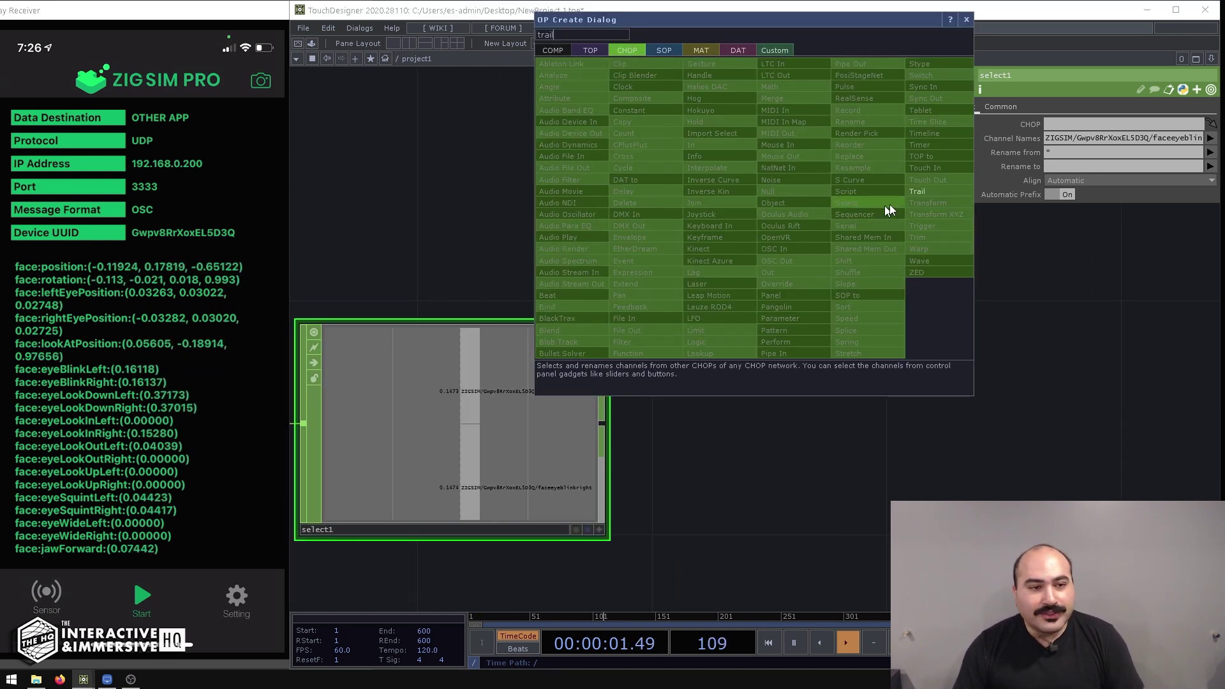
left_click(911, 191)
left_click(829, 195)
scroll(629, 196, "down", 2)
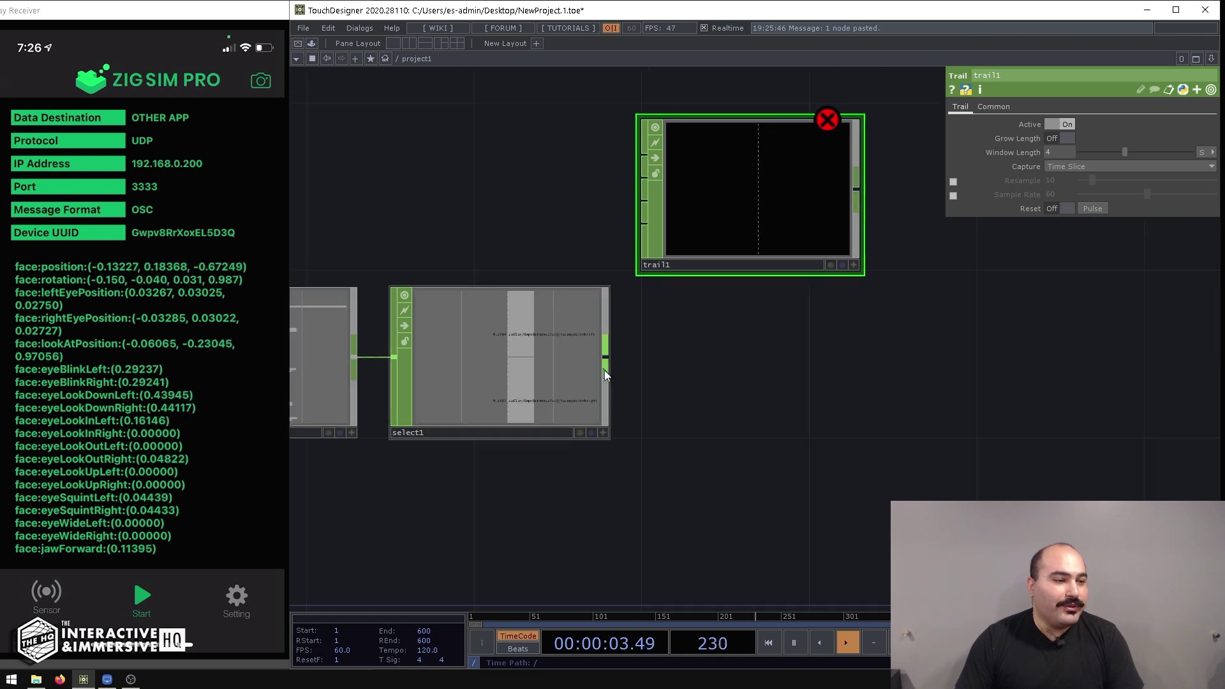
scroll(766, 140, "up", 2)
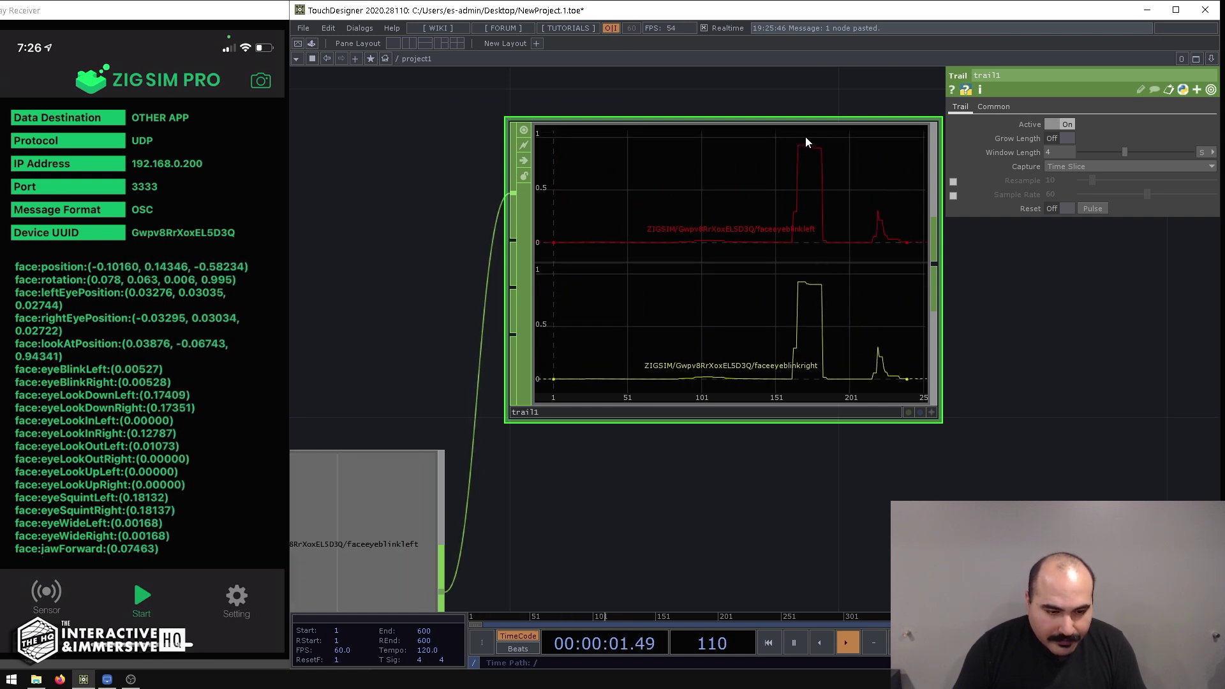
scroll(805, 136, "down", 2)
scroll(788, 213, "up", 2)
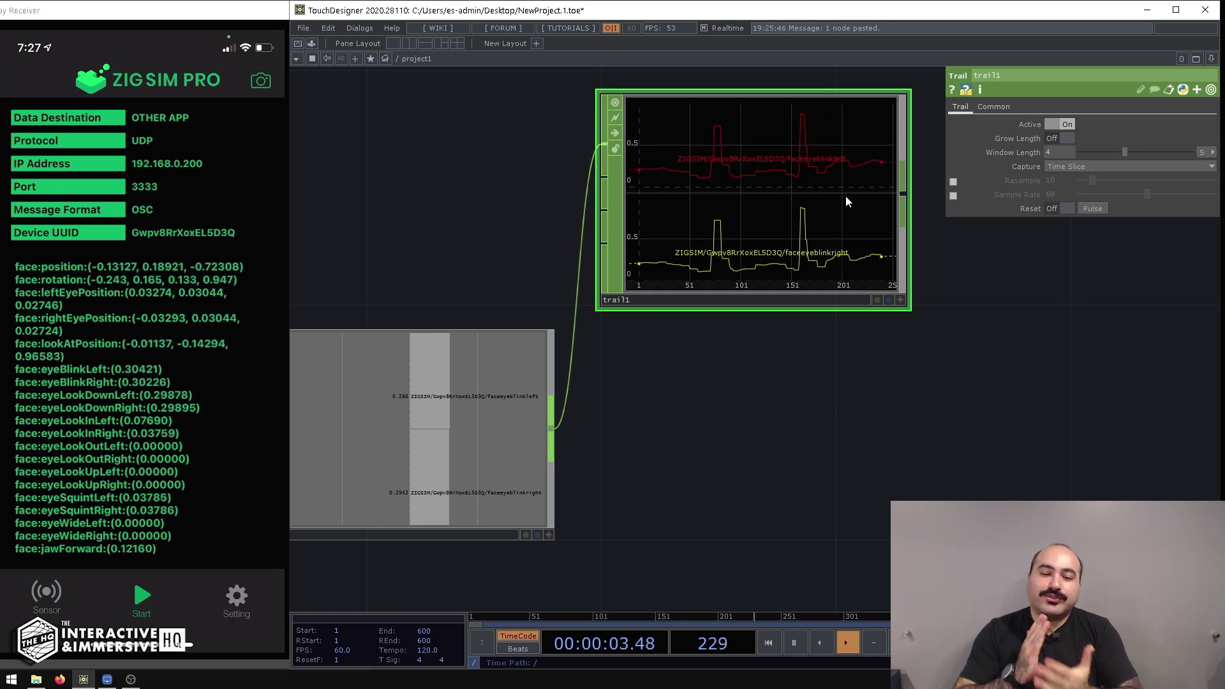
left_click_drag(860, 381, 855, 410)
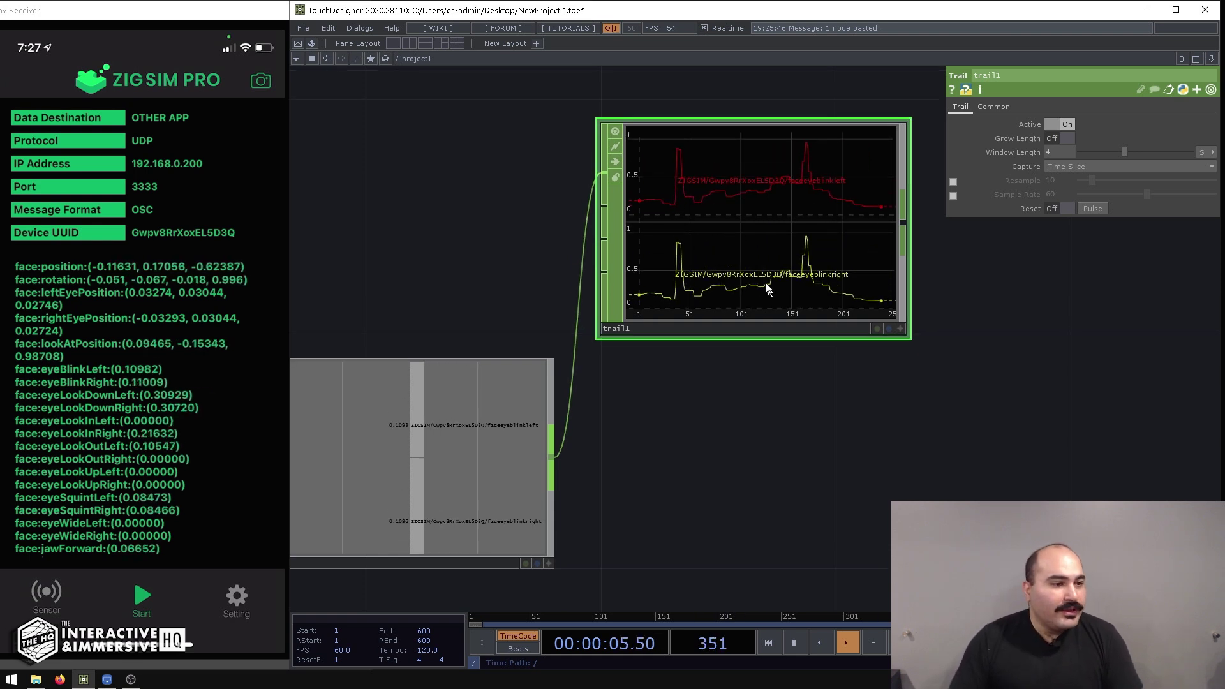
Step: Add a Logic CHOP, logic1, fed by select1's blink channels
left_click_drag(769, 339, 768, 281)
key("Tab")
type("log")
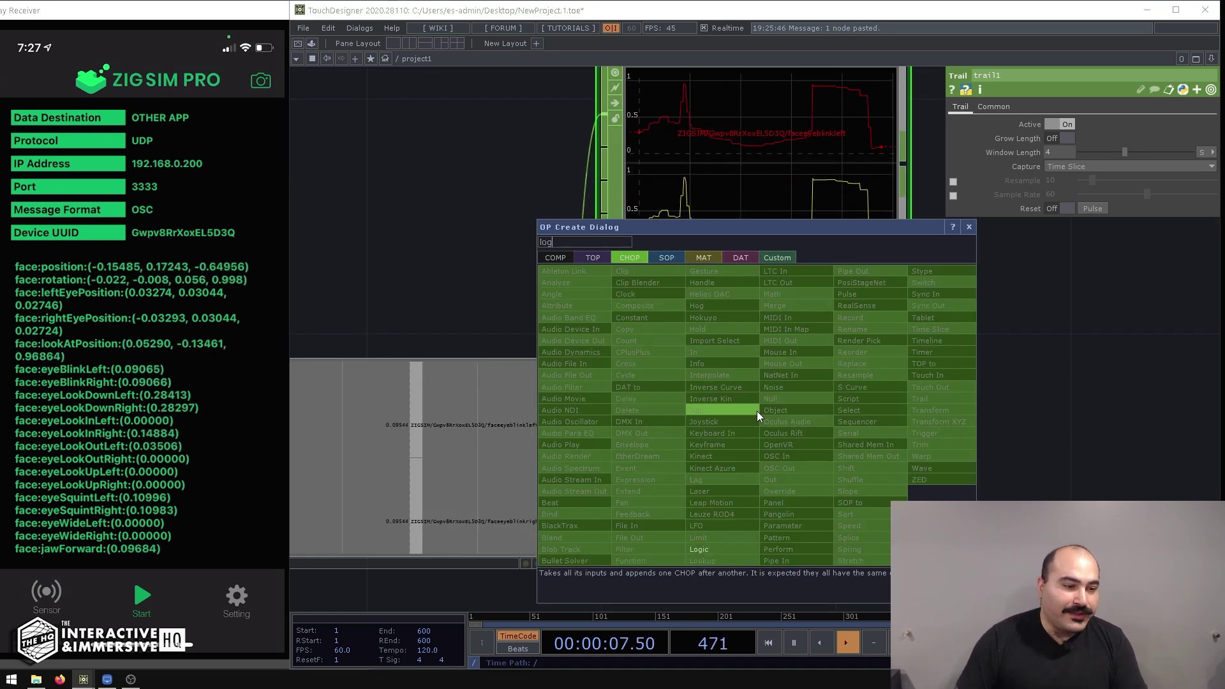
left_click(726, 550)
left_click(823, 495)
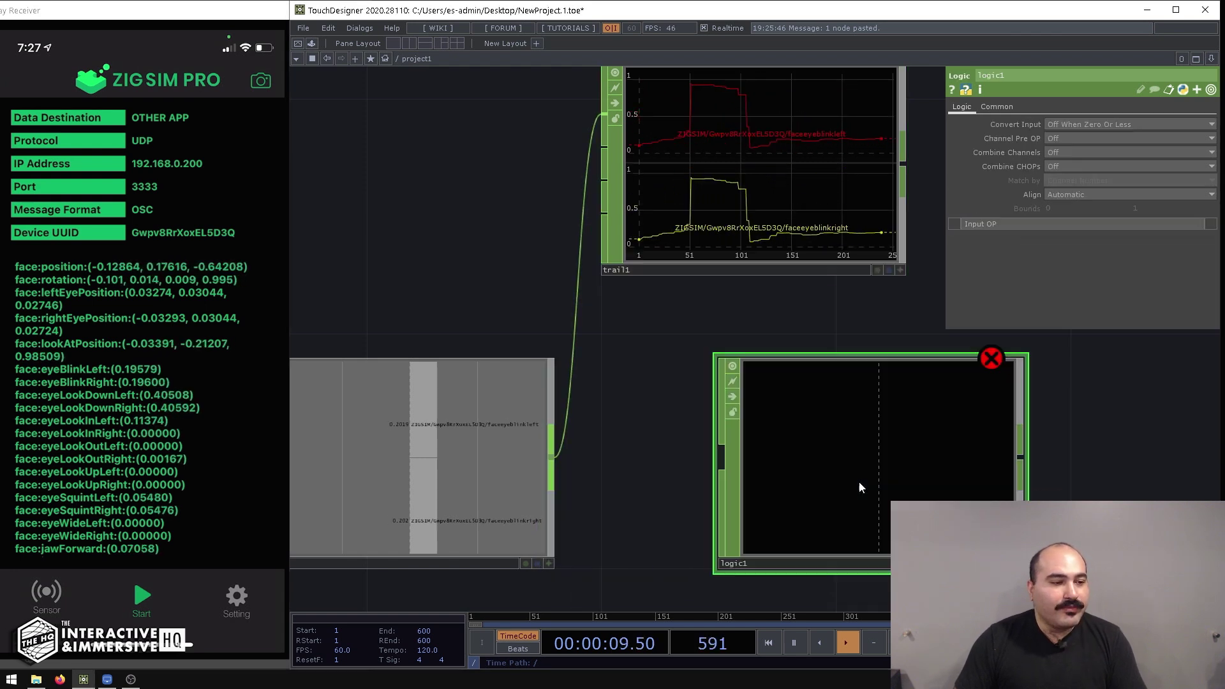
left_click(552, 461)
scroll(595, 462, "down", 3)
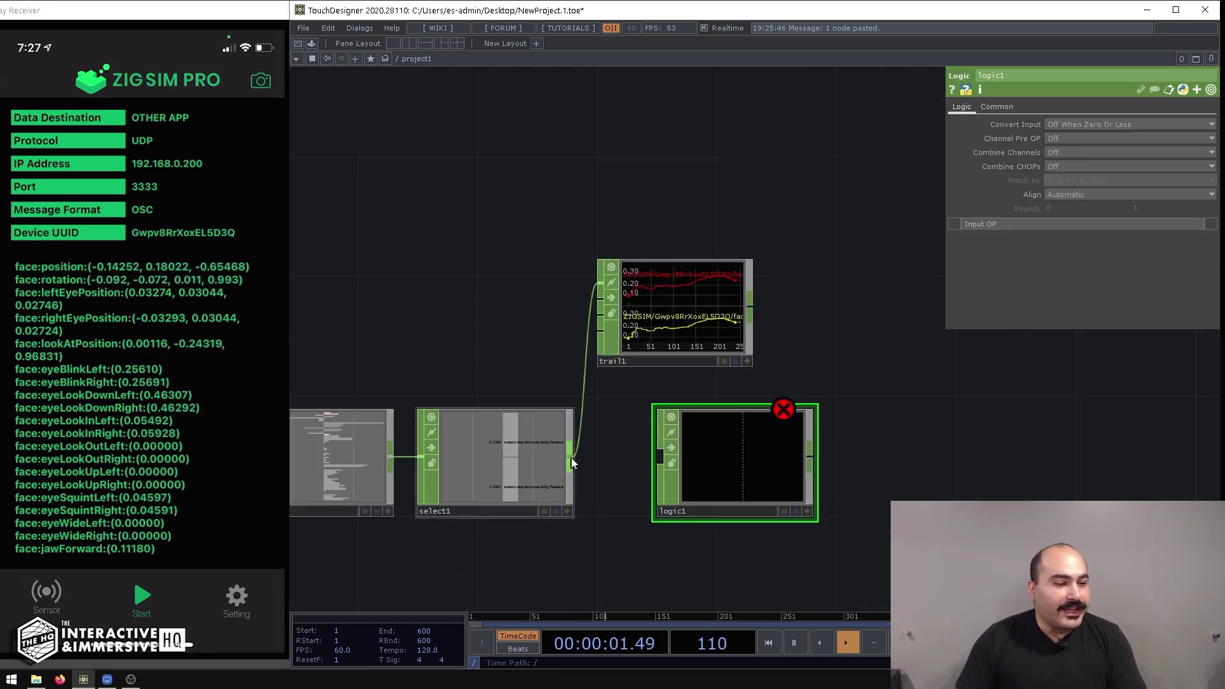
left_click(646, 457)
scroll(803, 499, "up", 2)
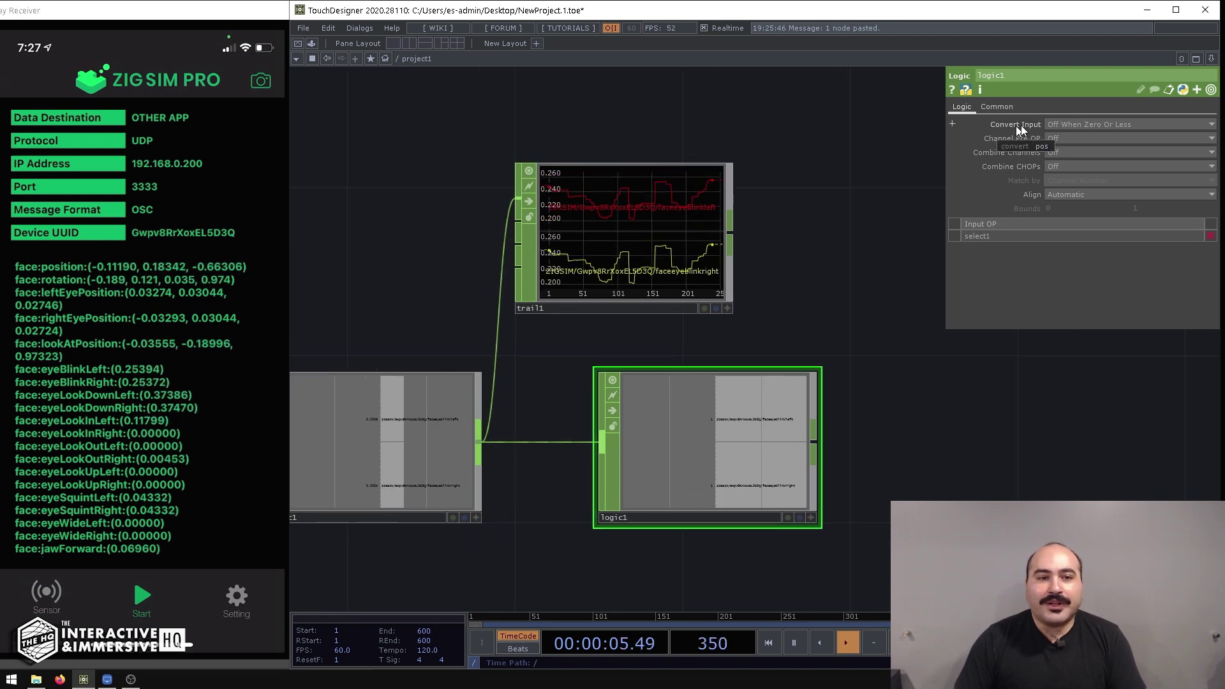
Step: Set logic1's input conversion to Off When Outside Bounds, then review select1's settings
left_click(1066, 125)
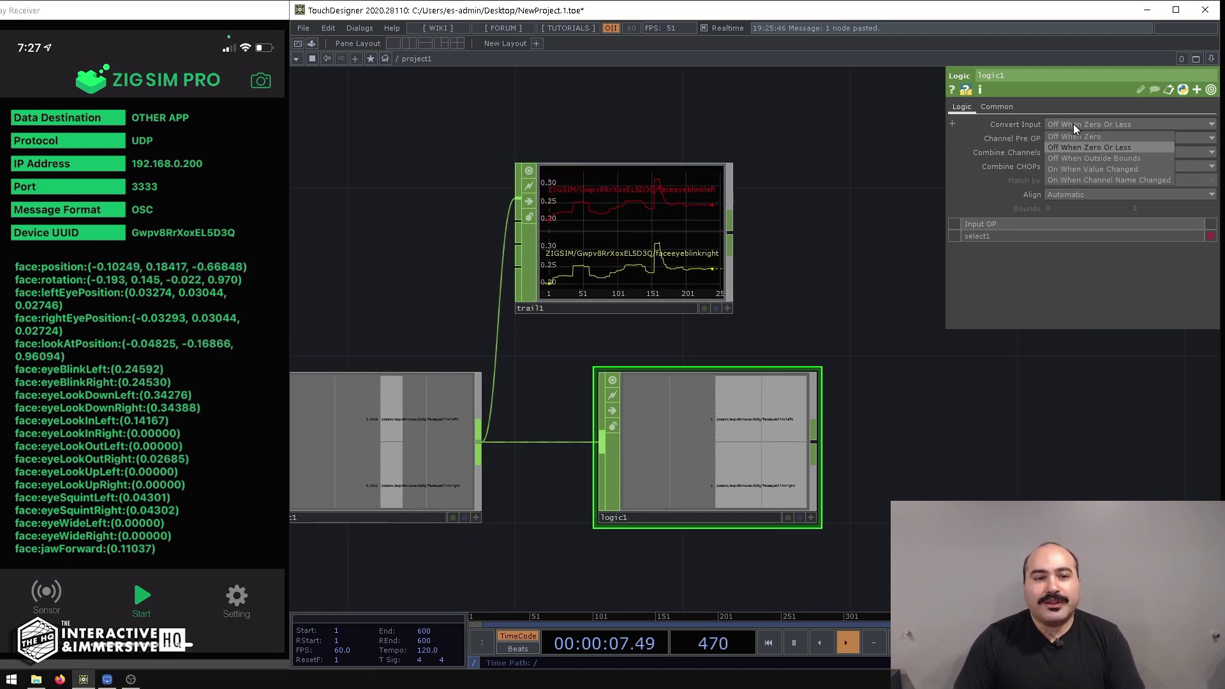
left_click(1092, 157)
left_click_drag(1018, 392, 1075, 315)
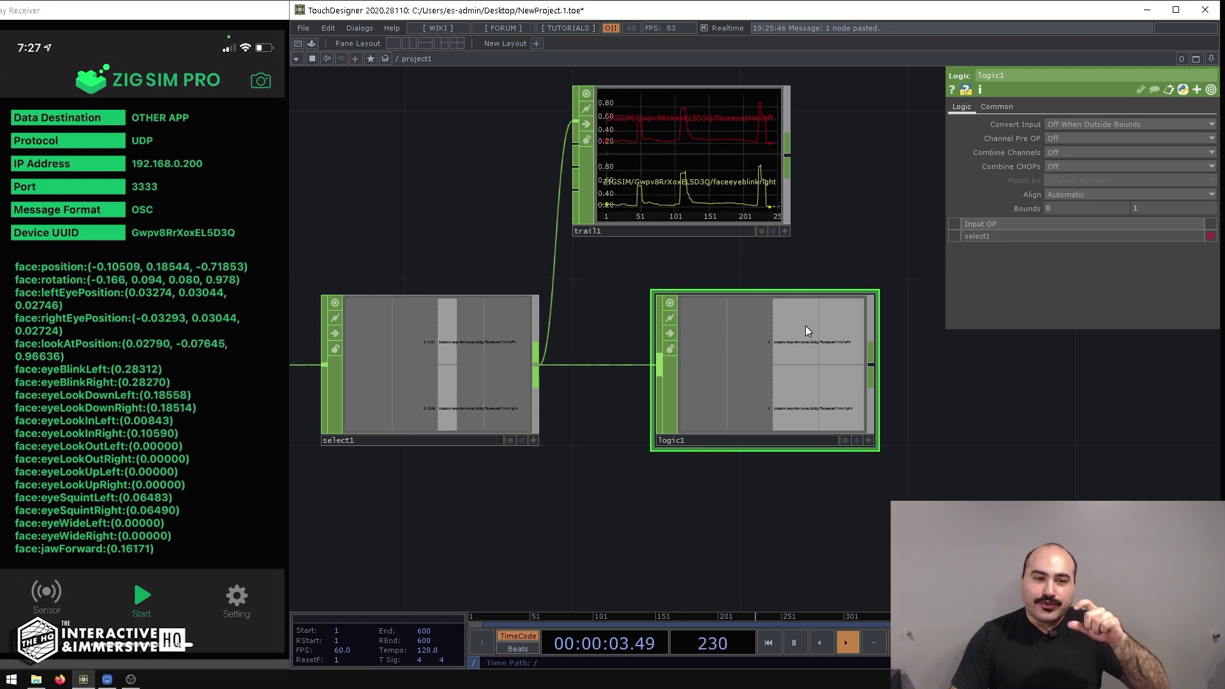
left_click(440, 396)
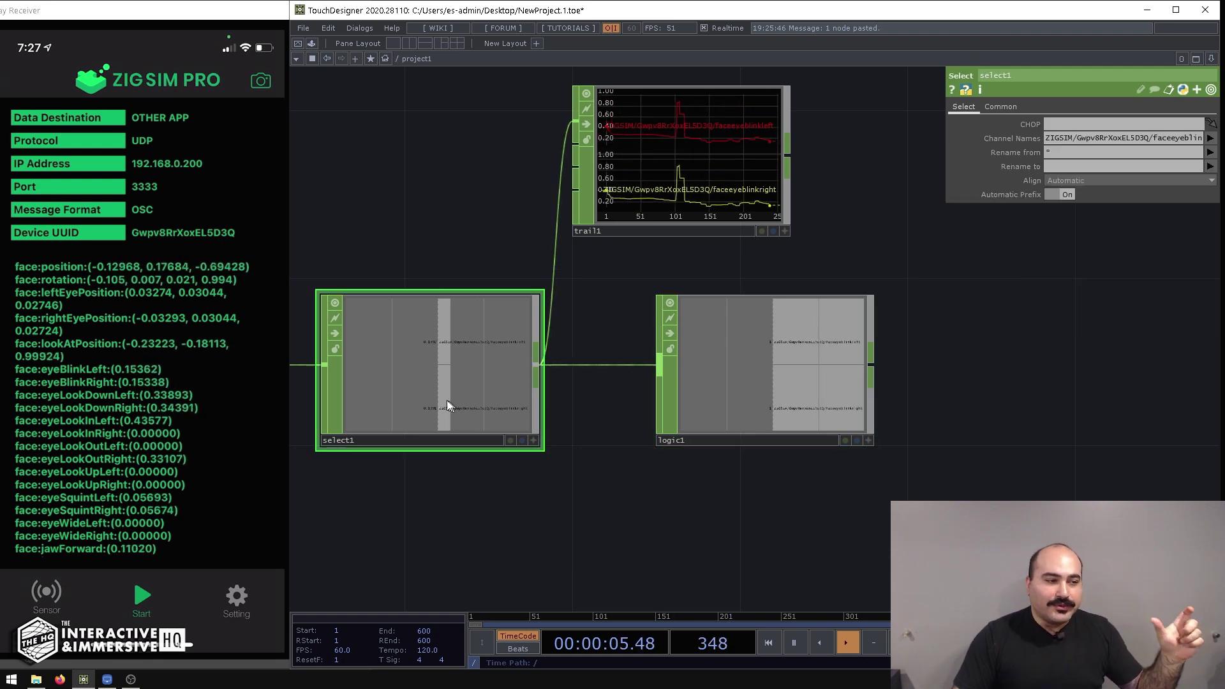
scroll(435, 390, "up", 3)
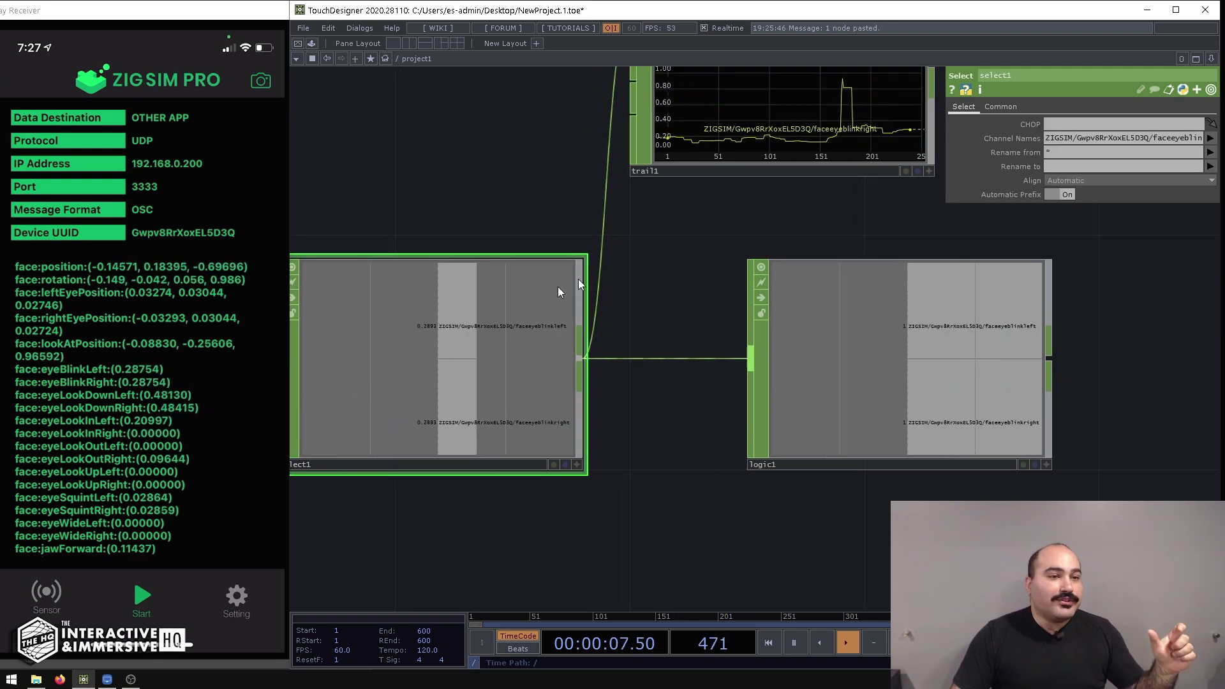
scroll(614, 268, "down", 2)
scroll(614, 268, "down", 2)
scroll(744, 183, "up", 3)
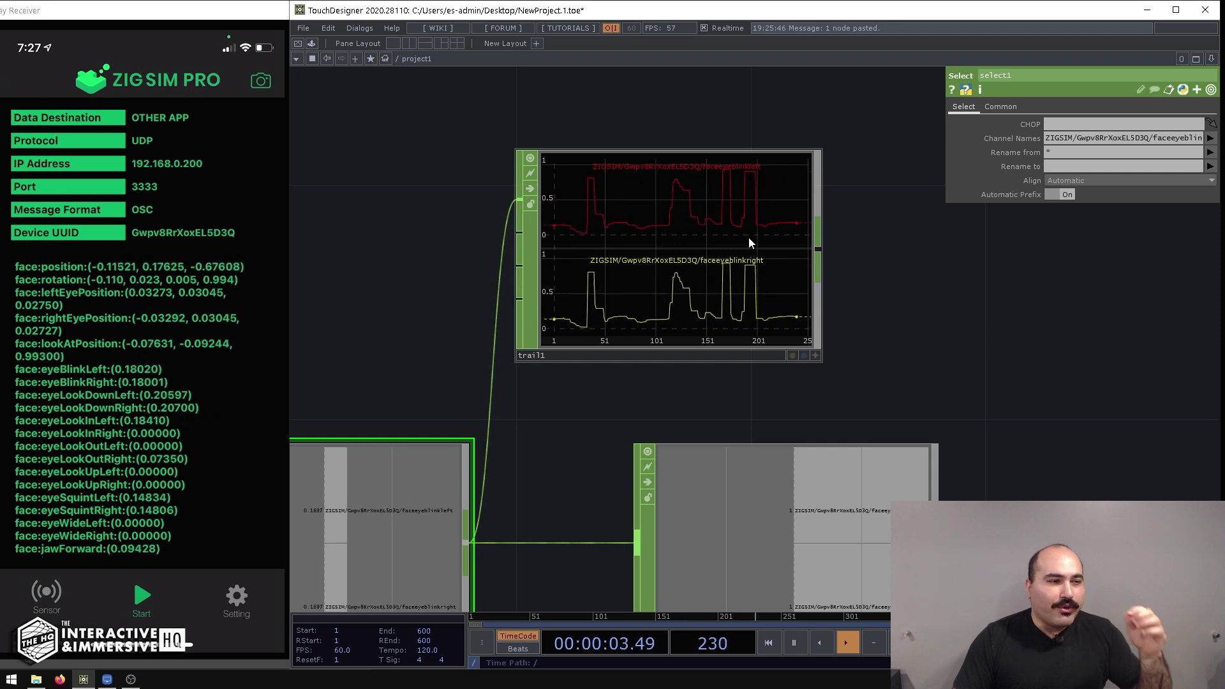
scroll(793, 246, "down", 2)
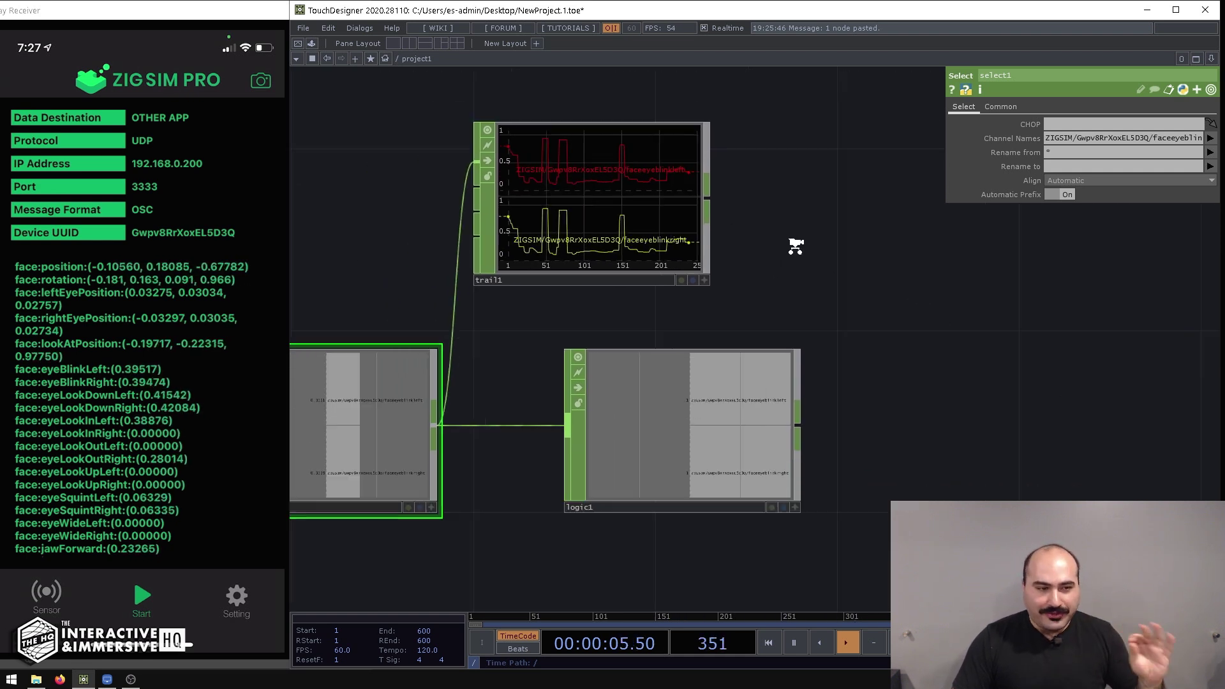
Step: Change logic1's lower Bounds value to 0.6, giving a 0.6–1 range
left_click(706, 417)
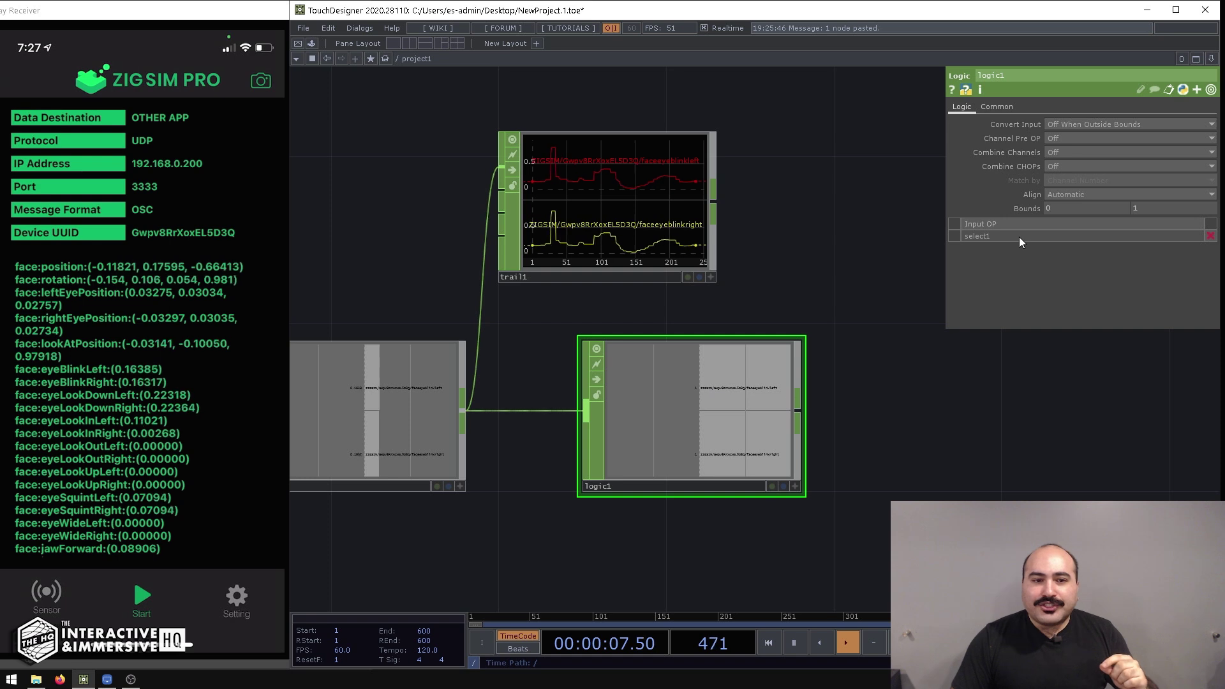
left_click(1055, 210)
type(".6")
key("Return")
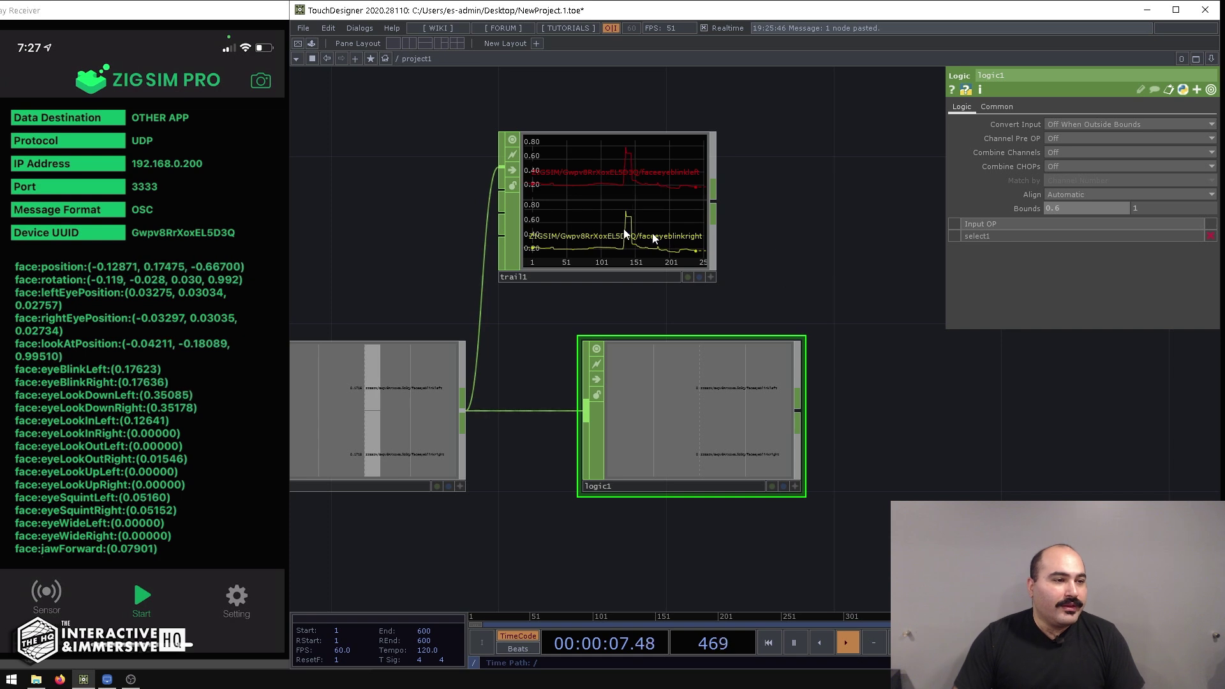
Step: Wire logic1's output into trail1 next to the raw blink curves and reposition trail1 beside logic1
left_click_drag(585, 217, 879, 218)
left_click_drag(830, 373, 611, 358)
left_click(586, 396)
left_click(580, 171)
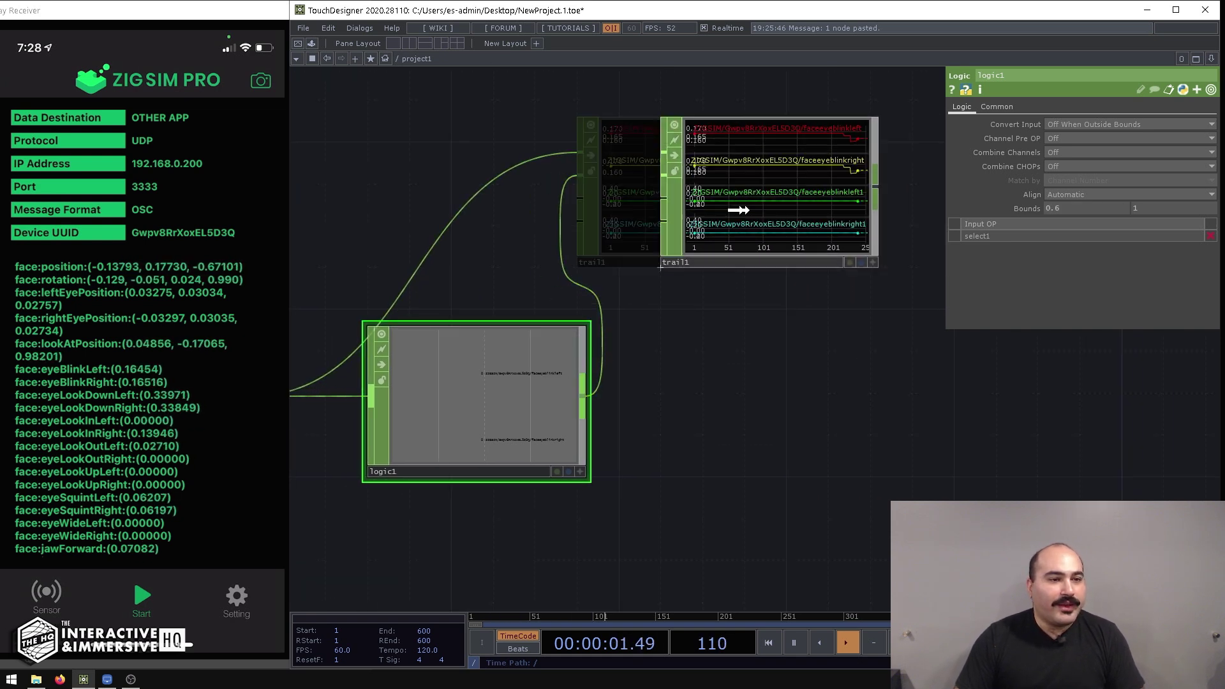
scroll(752, 209, "up", 5)
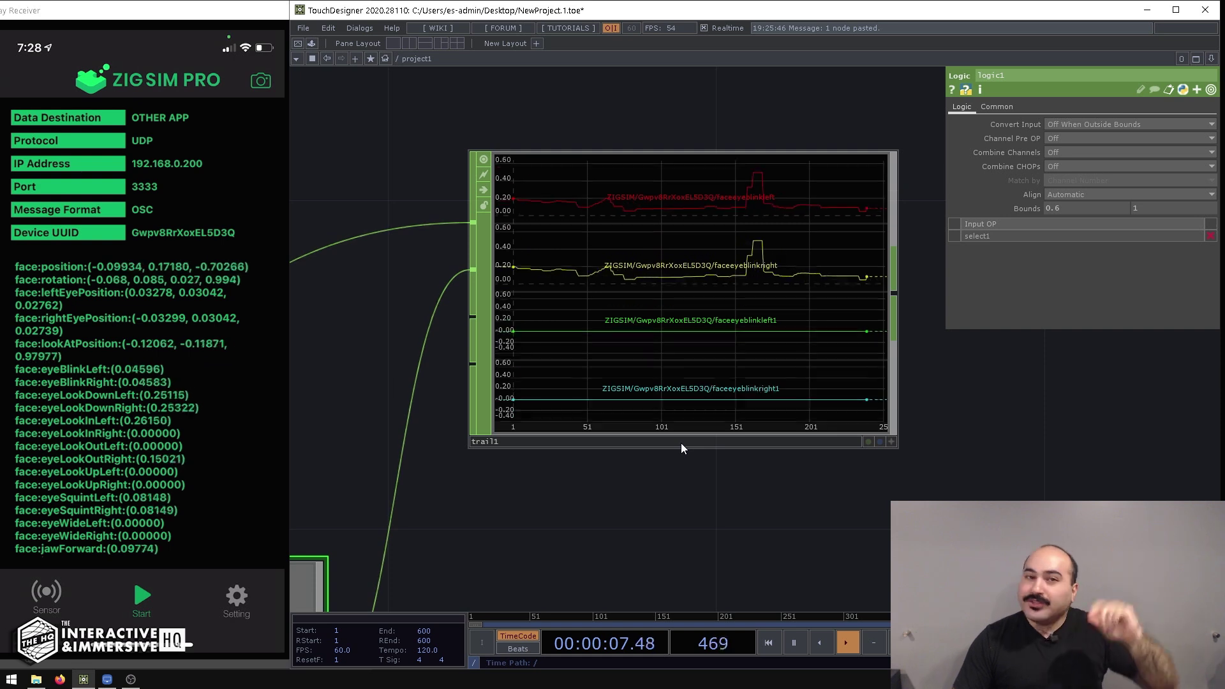
scroll(766, 498, "down", 5)
left_click_drag(777, 519, 733, 389)
left_click_drag(627, 349, 598, 258)
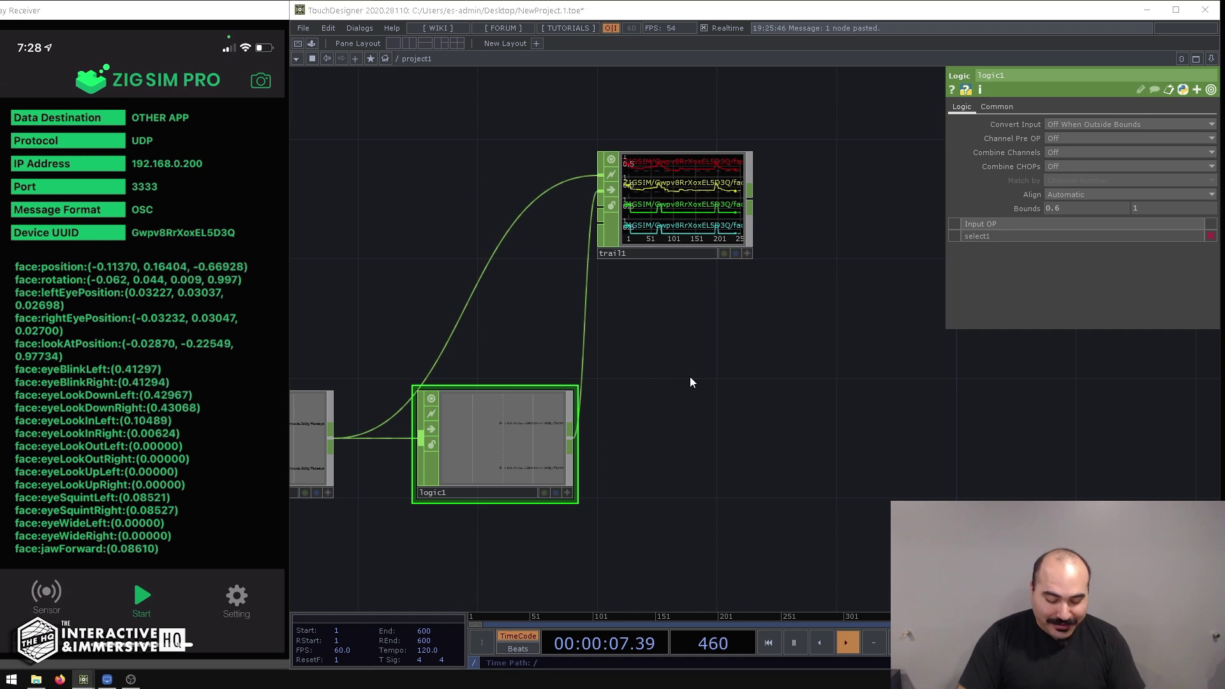
Step: Add a Logic CHOP, logic2, wired from logic1's output
key("Tab")
type("logi")
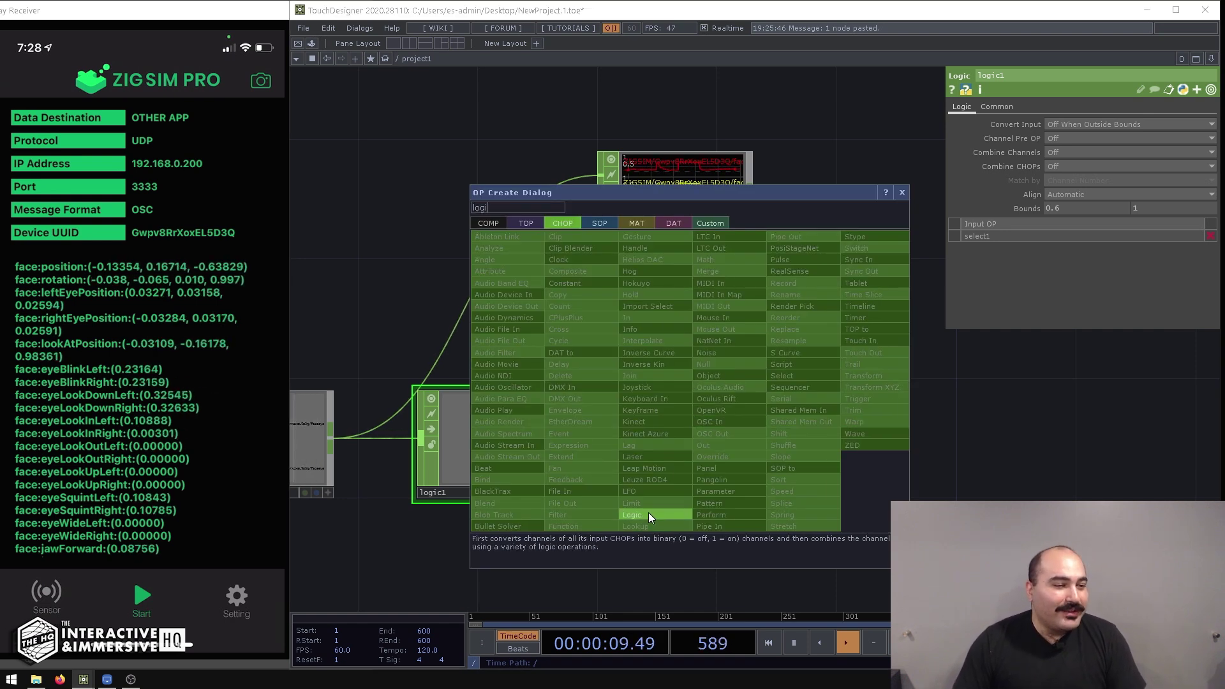
left_click(648, 511)
left_click(726, 442)
left_click(570, 438)
left_click(658, 441)
scroll(697, 396, "up", 3)
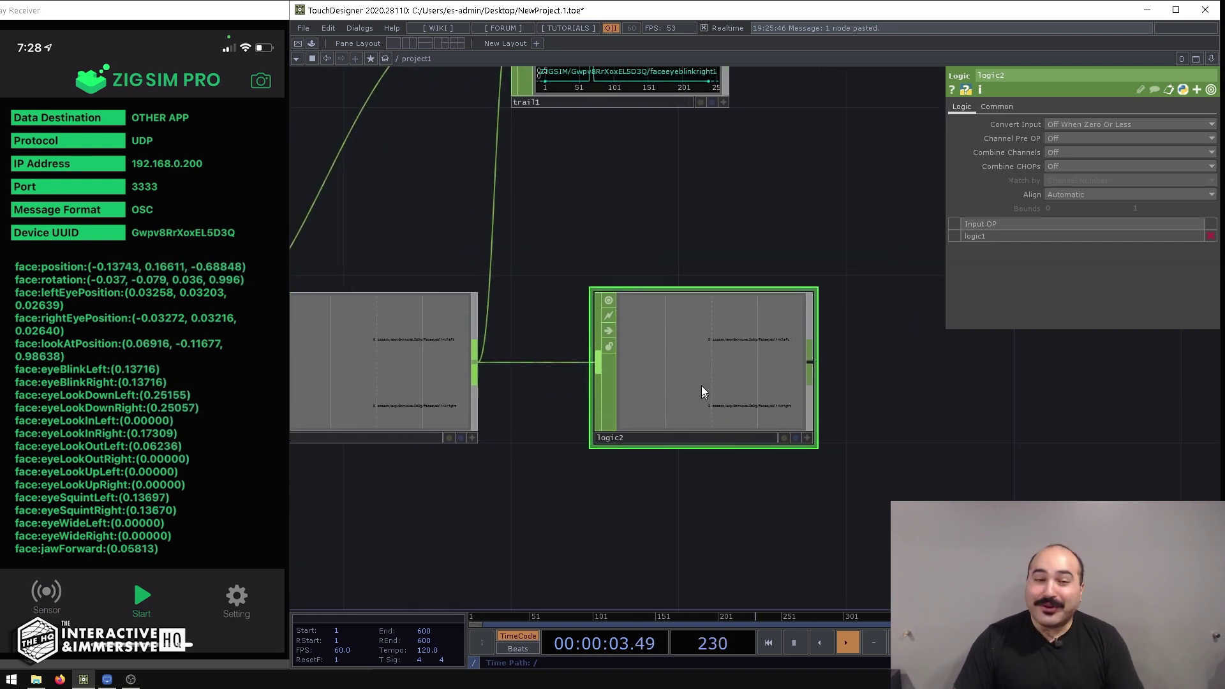
scroll(713, 351, "up", 2)
left_click_drag(294, 396, 439, 434)
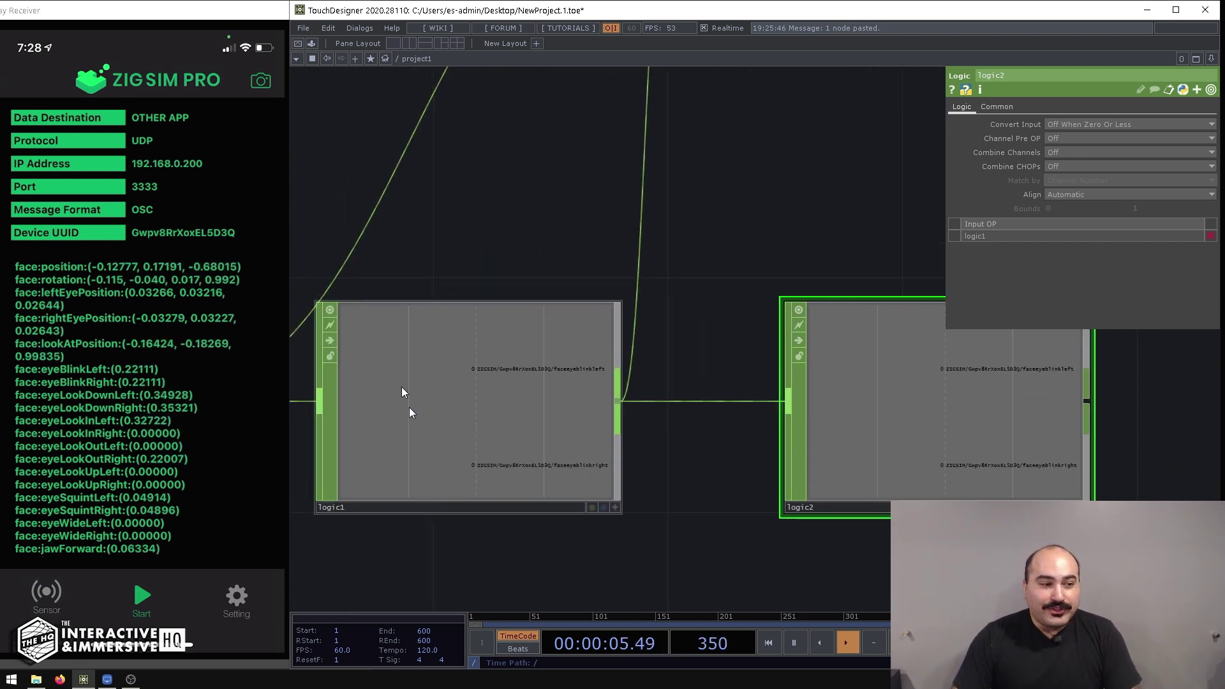
left_click_drag(780, 252, 624, 248)
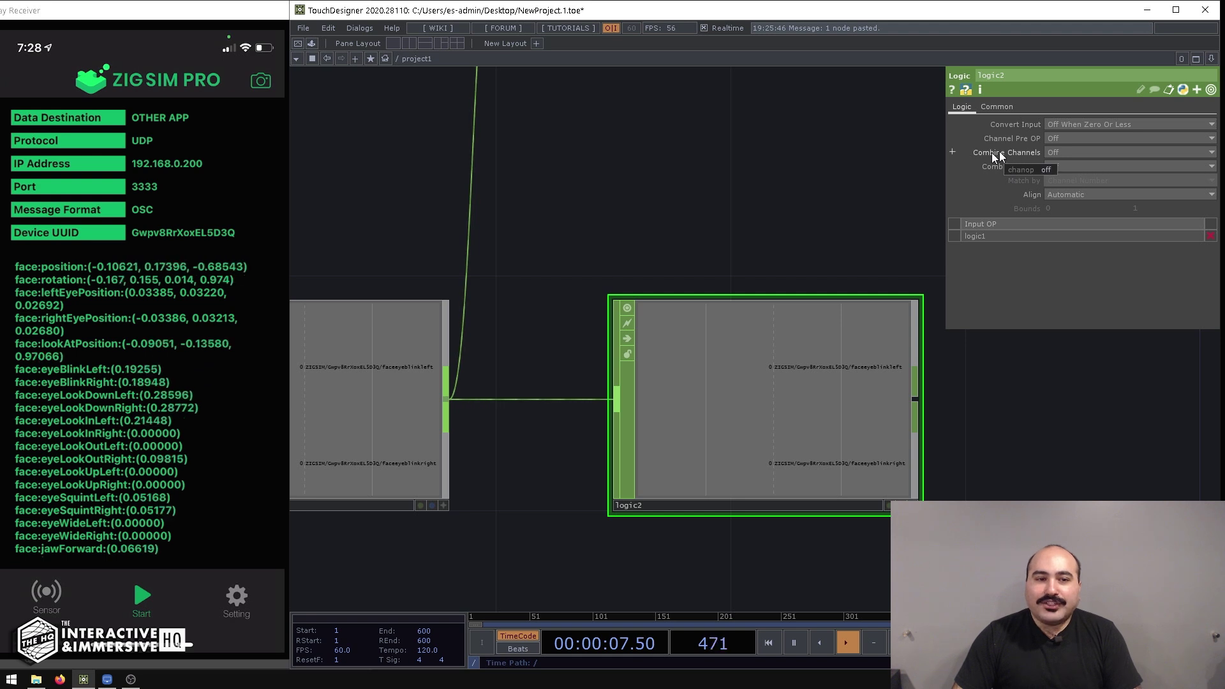
Step: Set logic2's Combine Channels to Or so both blinks merge into one channel
left_click(1058, 151)
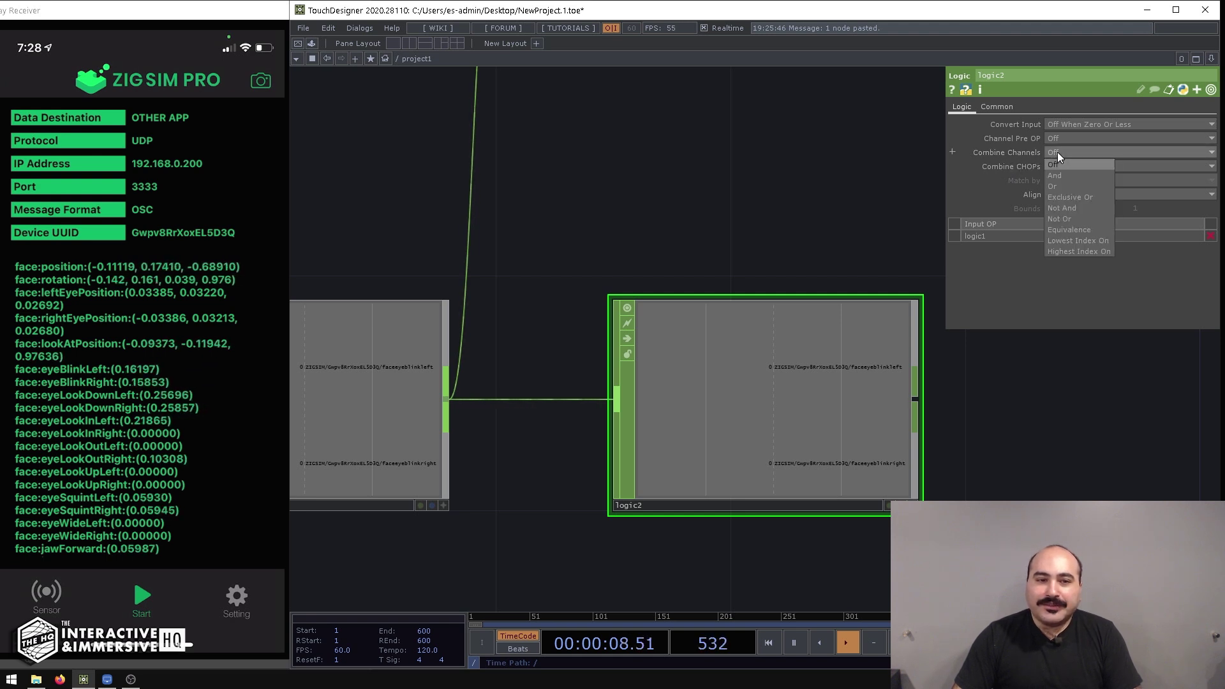
left_click(1071, 185)
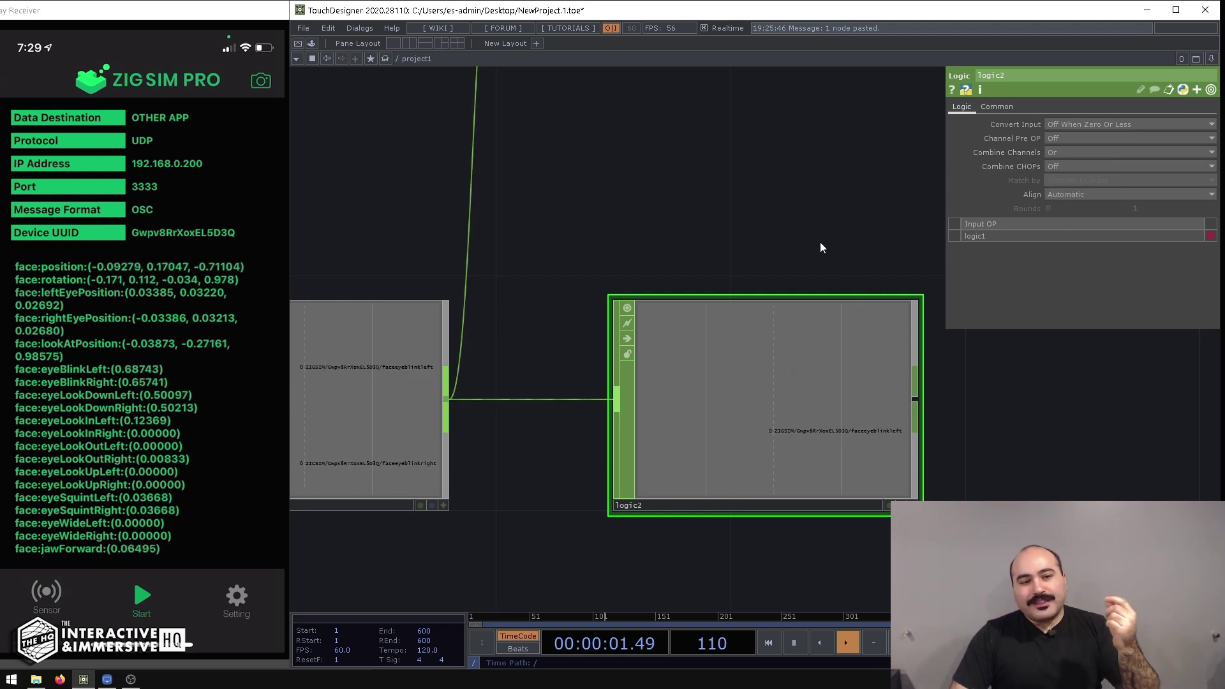
scroll(861, 198, "down", 2)
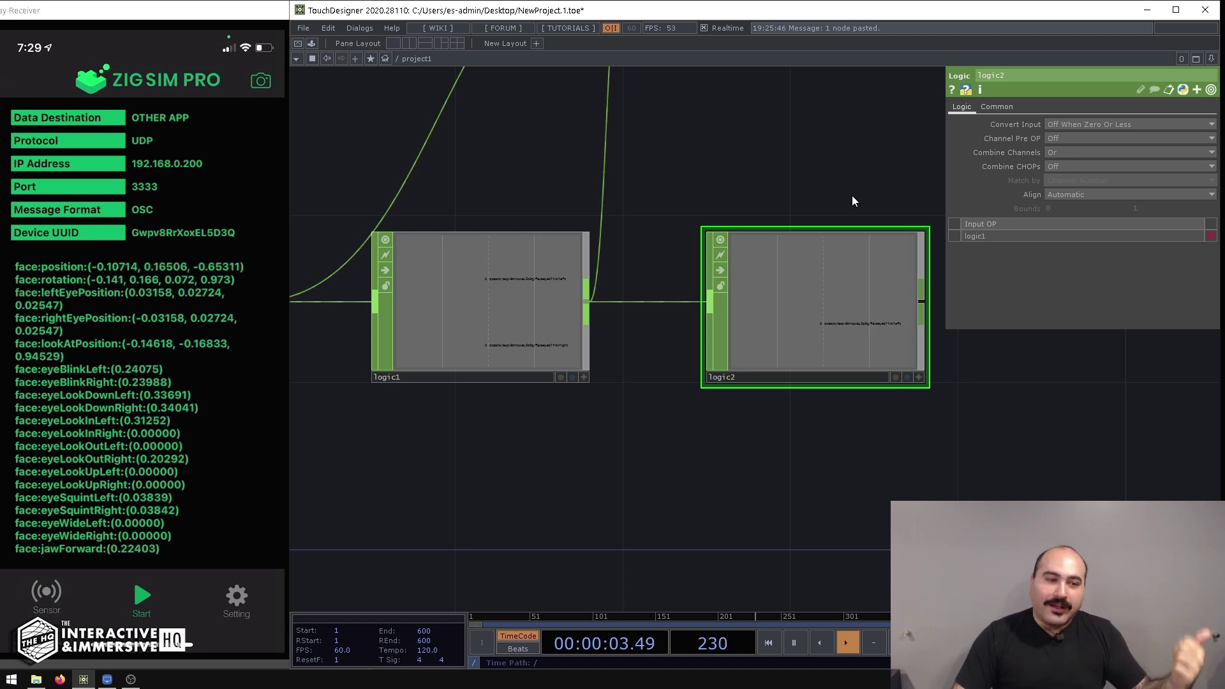
left_click_drag(852, 201, 655, 212)
scroll(676, 301, "up", 2)
scroll(686, 314, "up", 1)
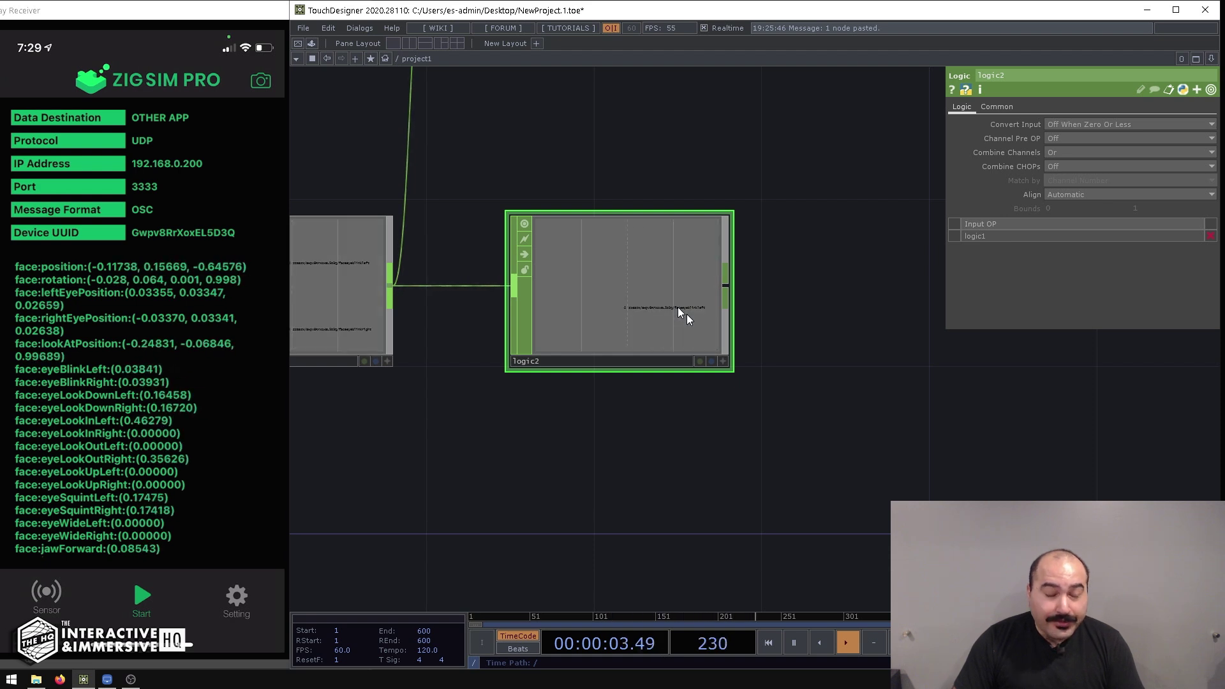
scroll(687, 314, "down", 3)
scroll(703, 306, "up", 2)
Step: Add a Count CHOP, count1, attached to logic2's output
right_click(624, 281)
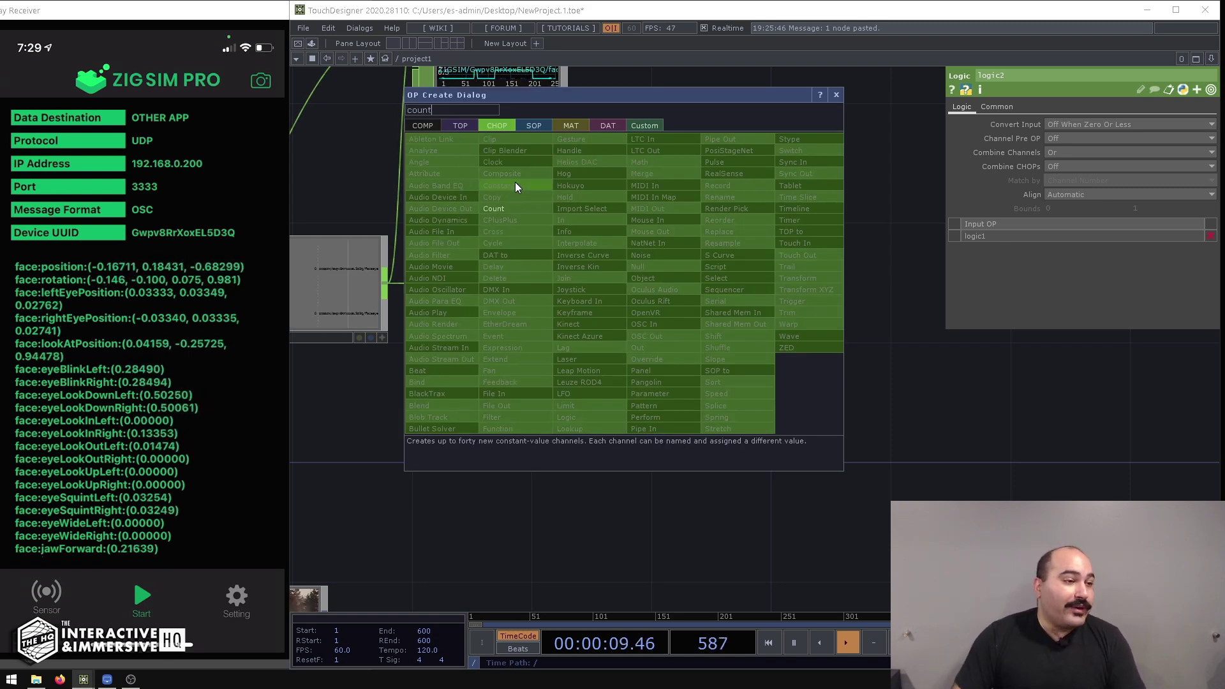
key("Escape")
left_click(707, 234)
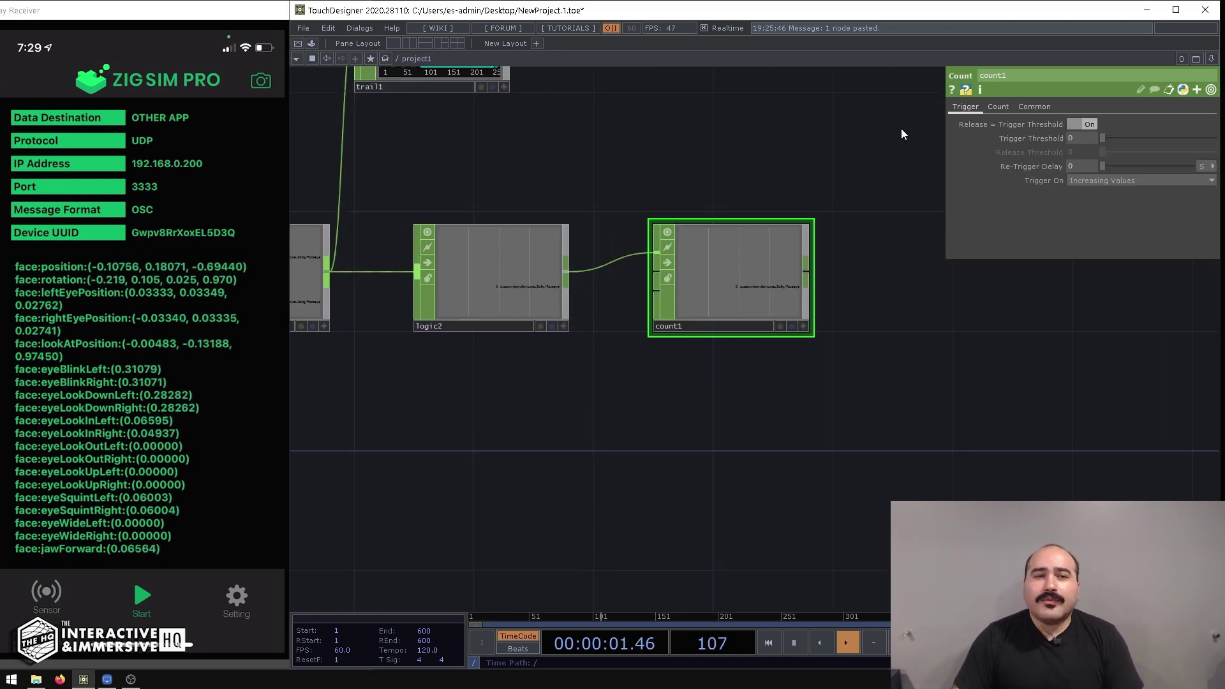
left_click(998, 106)
scroll(808, 241, "down", 4)
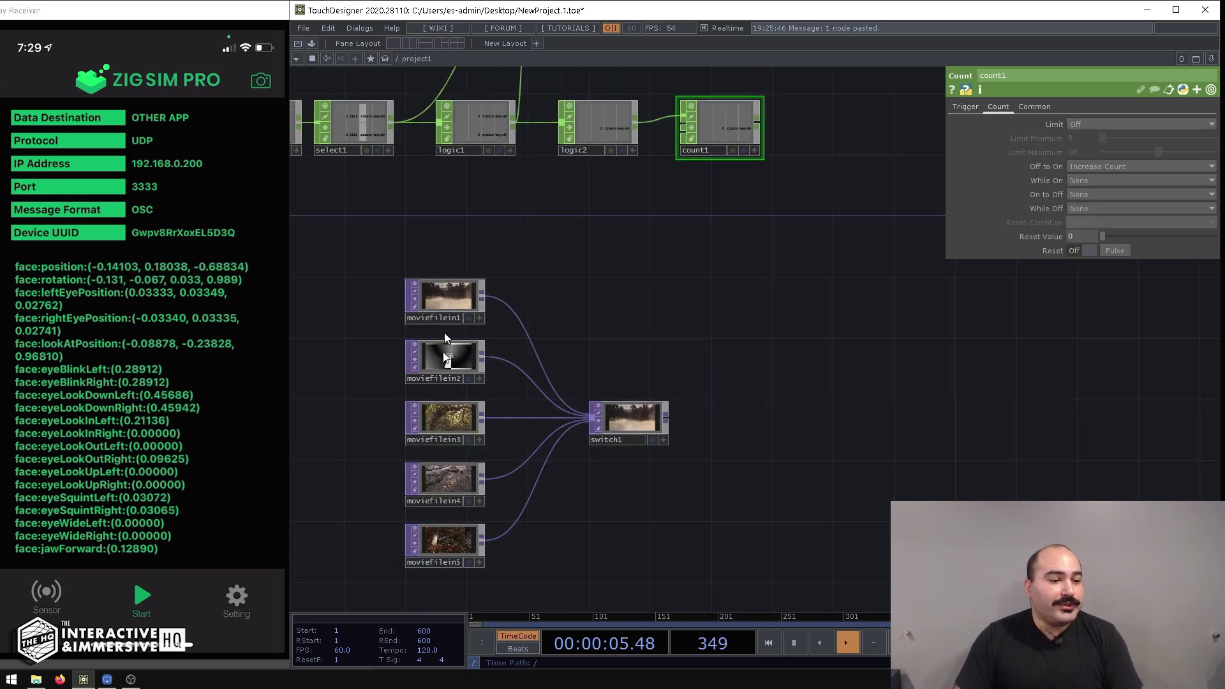
left_click(661, 412)
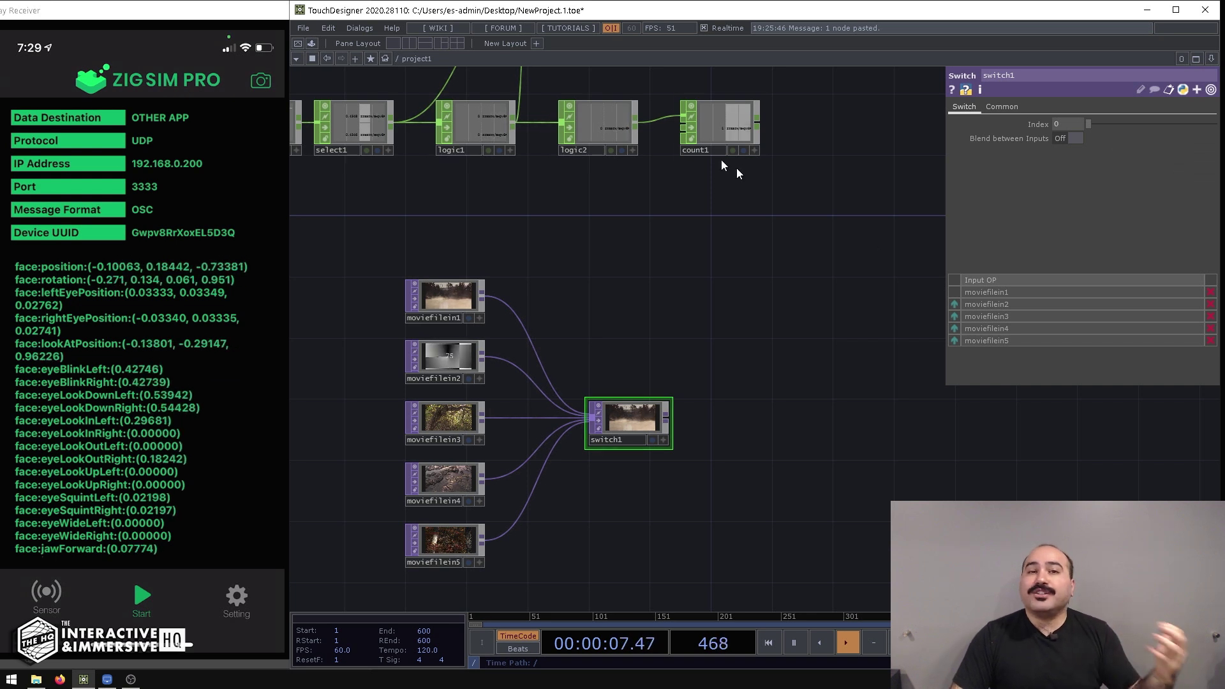
left_click(699, 146)
Step: Set count1's Limit to Loop Min/Max with a maximum of 4
left_click(1086, 124)
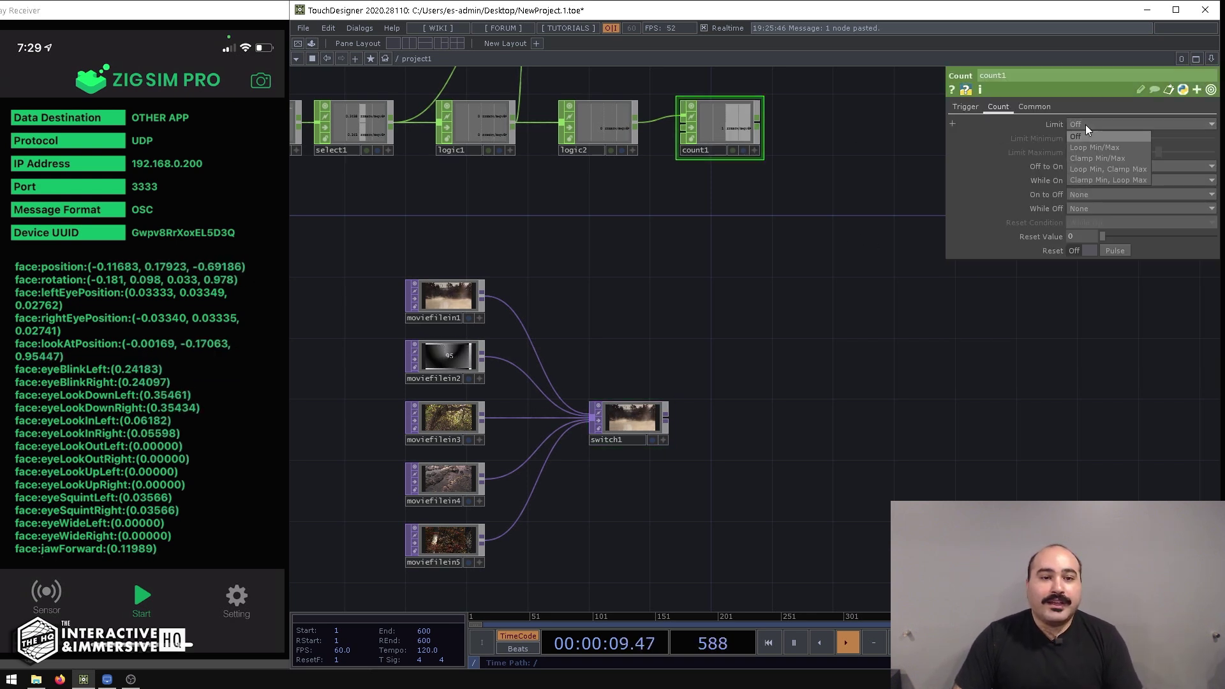
left_click(1094, 148)
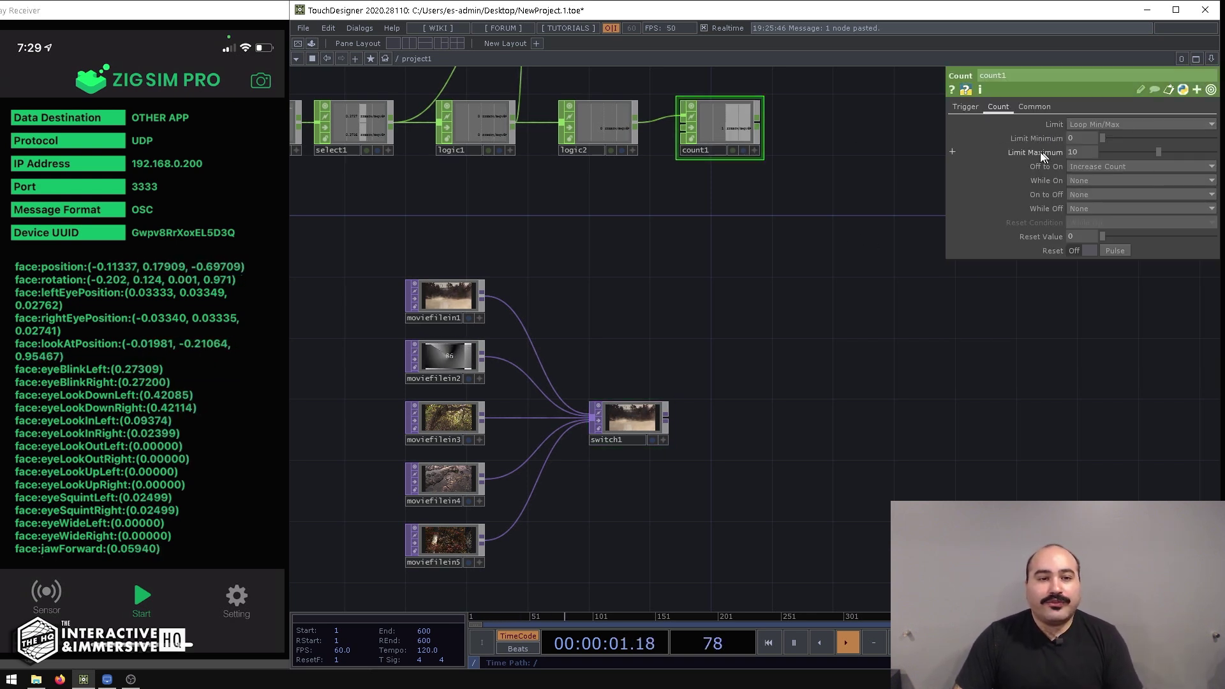
left_click(1085, 152)
type("4")
key("Return")
right_click(761, 125)
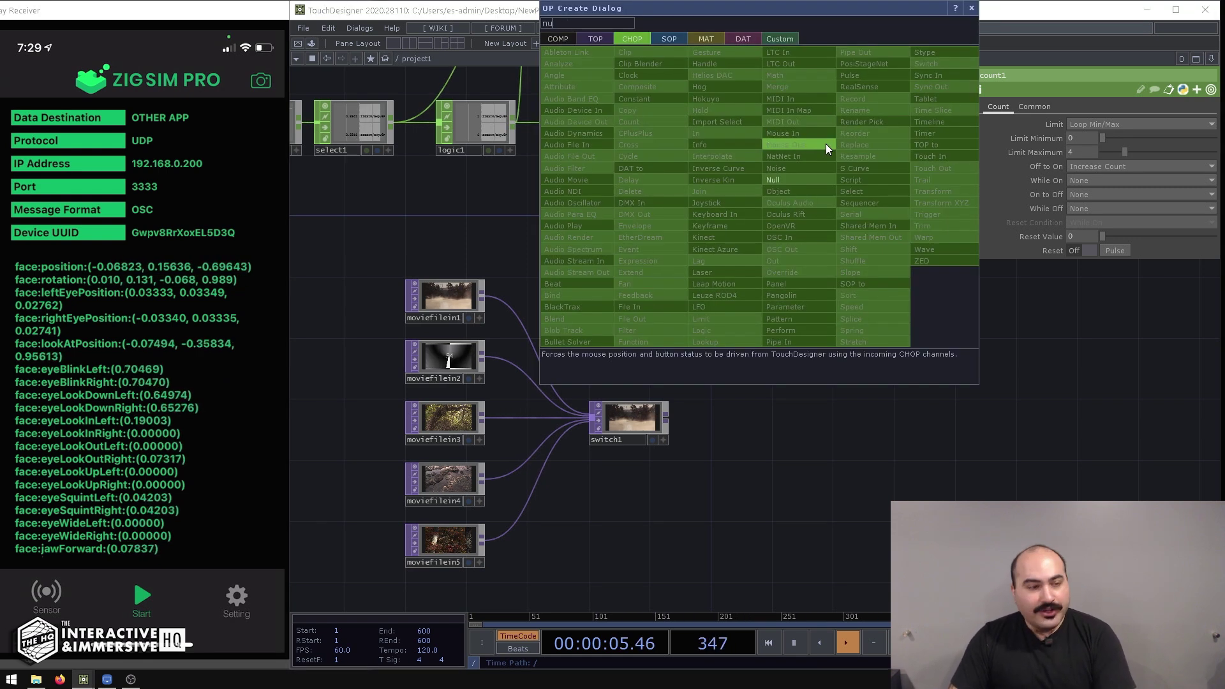
left_click(826, 143)
left_click(863, 148)
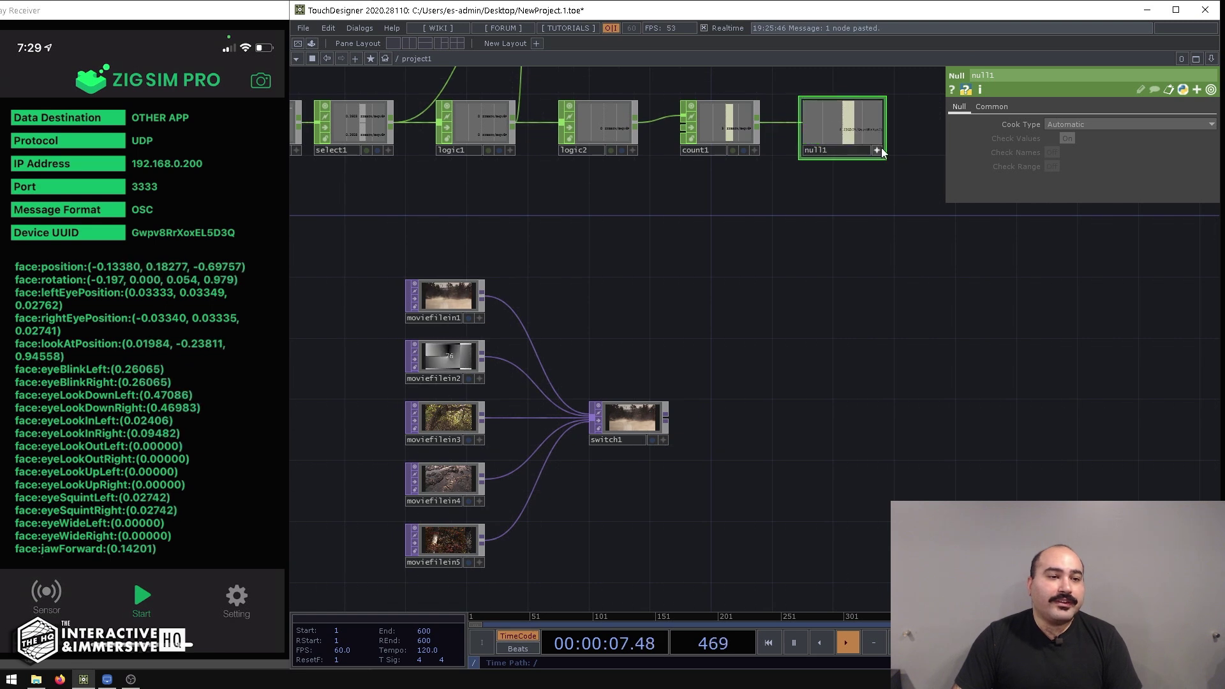
left_click(637, 419)
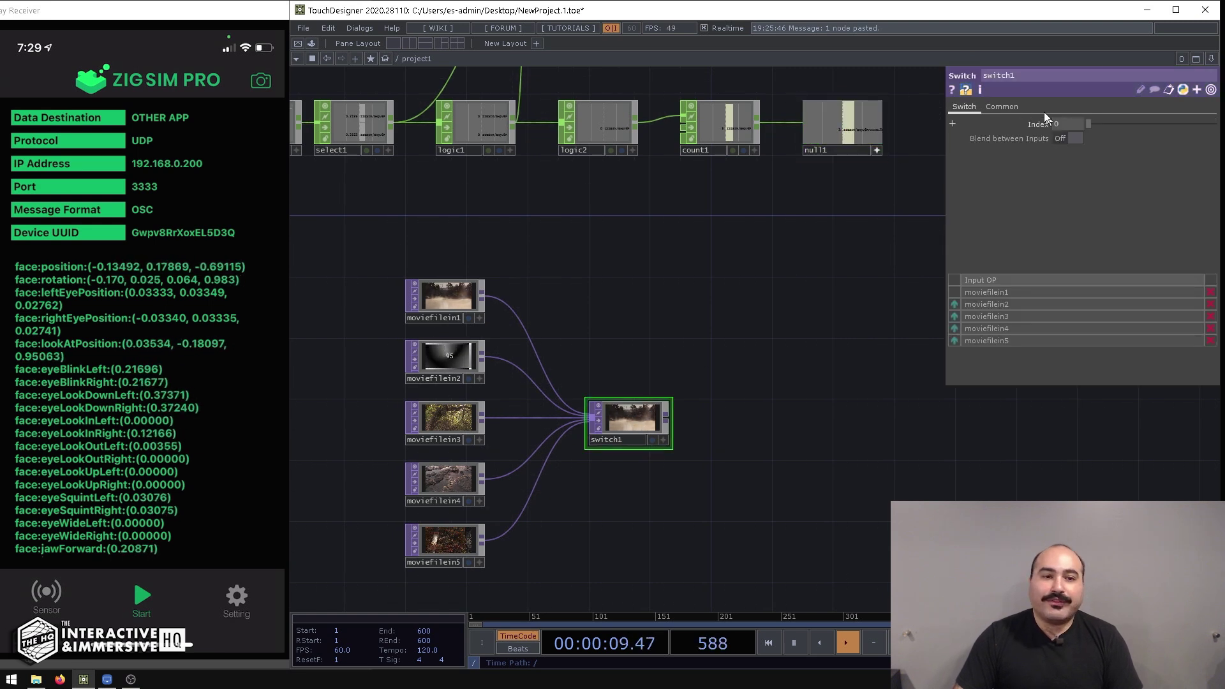
left_click_drag(842, 128, 1062, 119)
left_click(1065, 125)
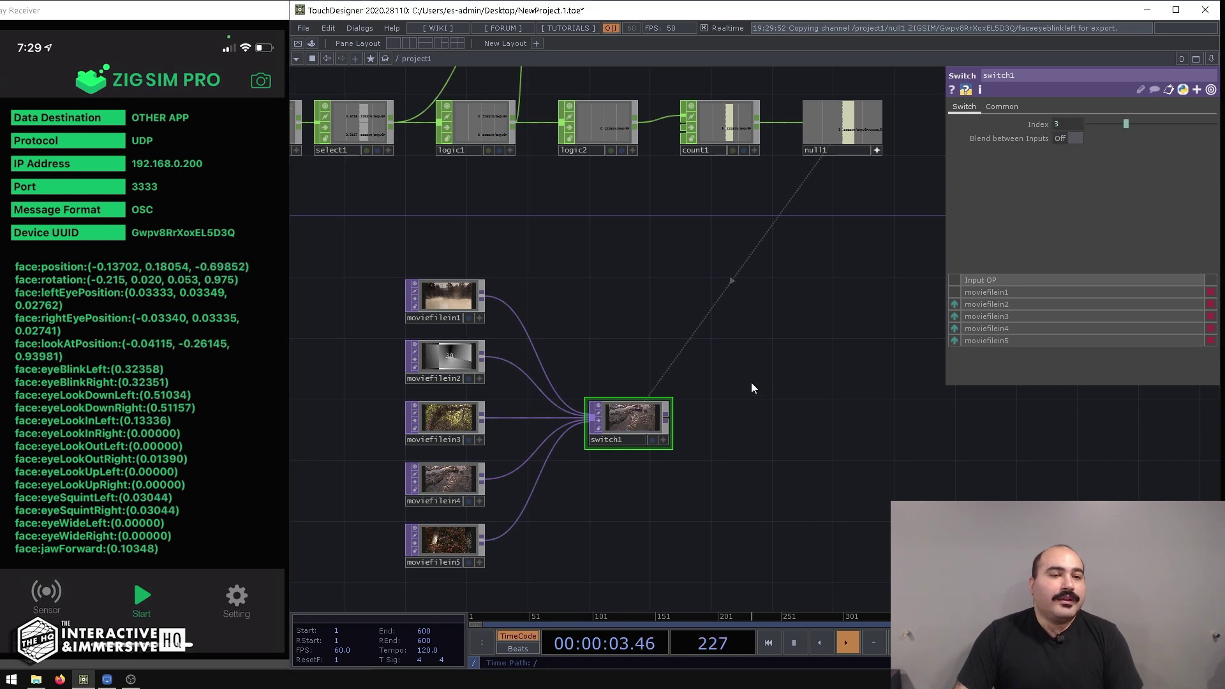
scroll(683, 350, "up", 3)
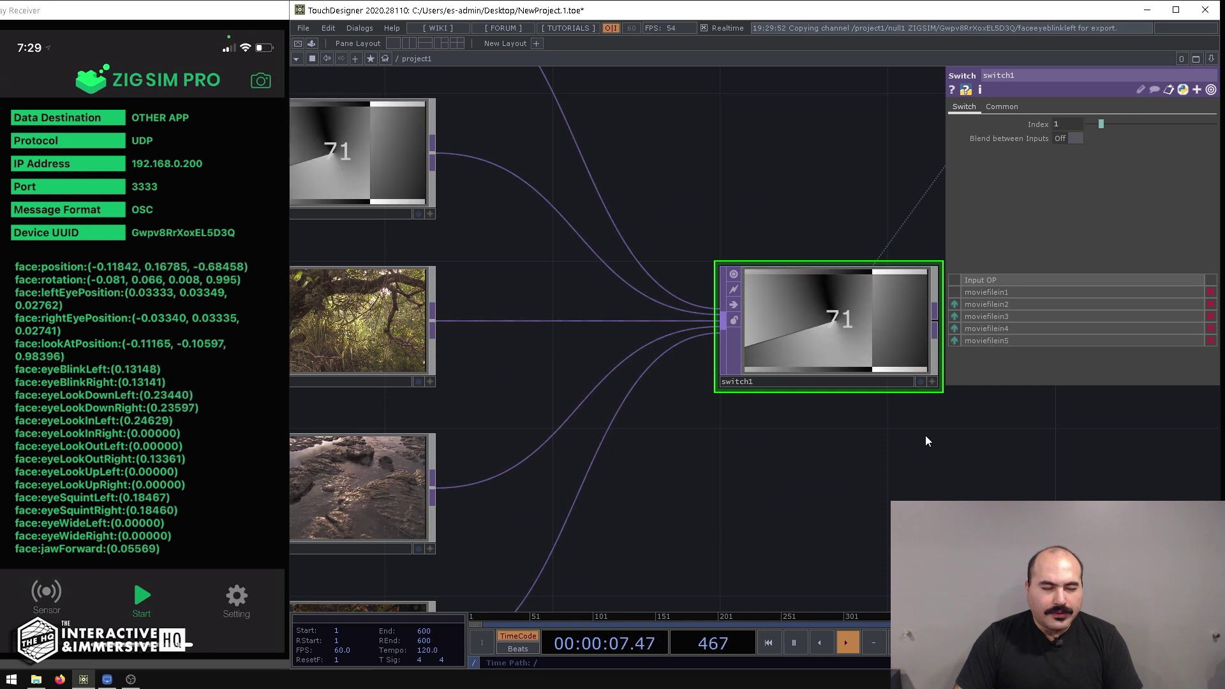
scroll(926, 436, "down", 5)
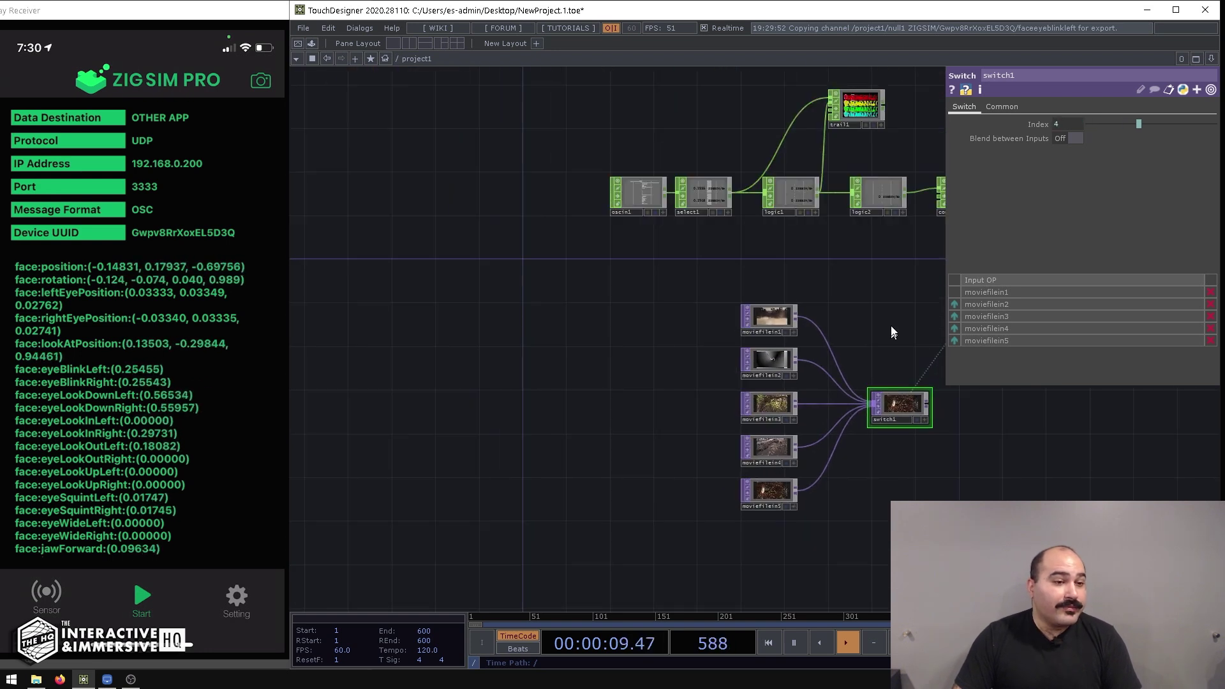
left_click_drag(891, 326, 806, 344)
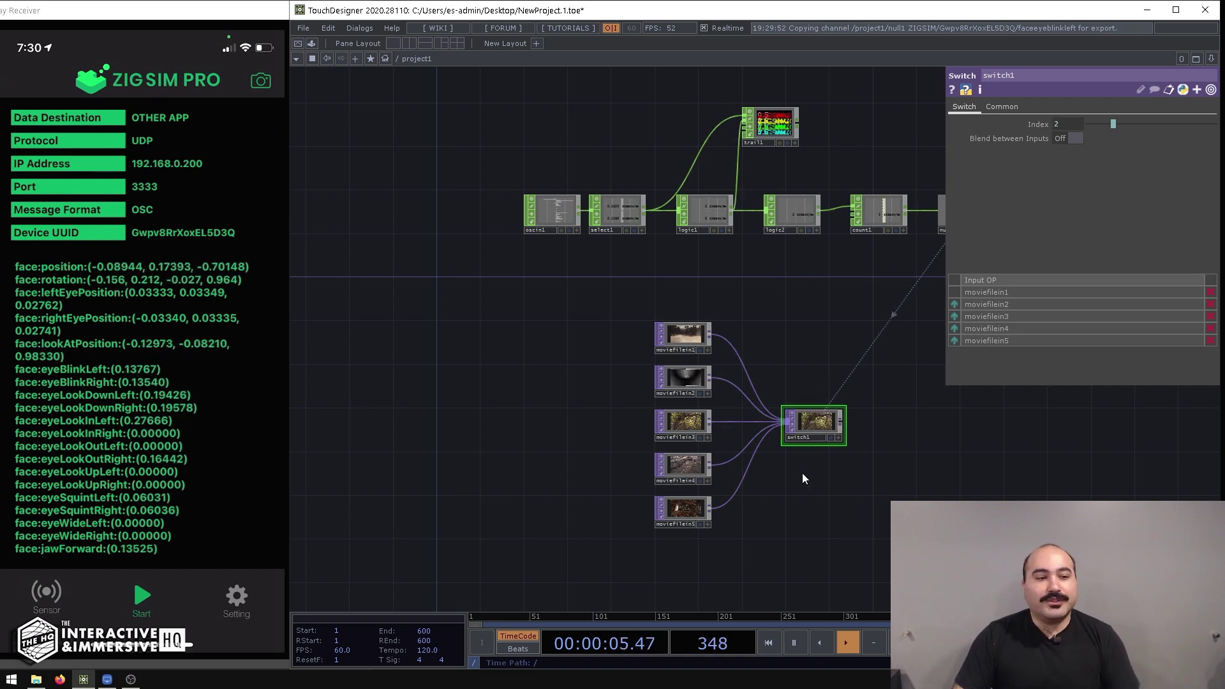
left_click_drag(802, 473, 880, 406)
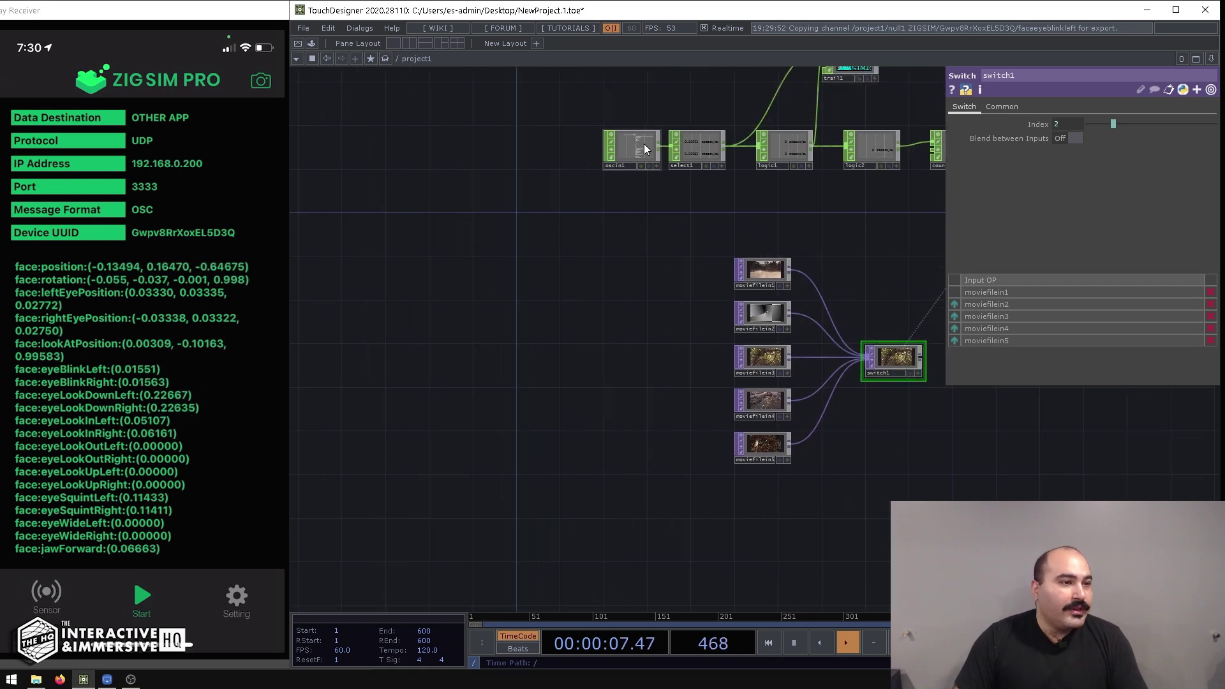
scroll(591, 148, "up", 5)
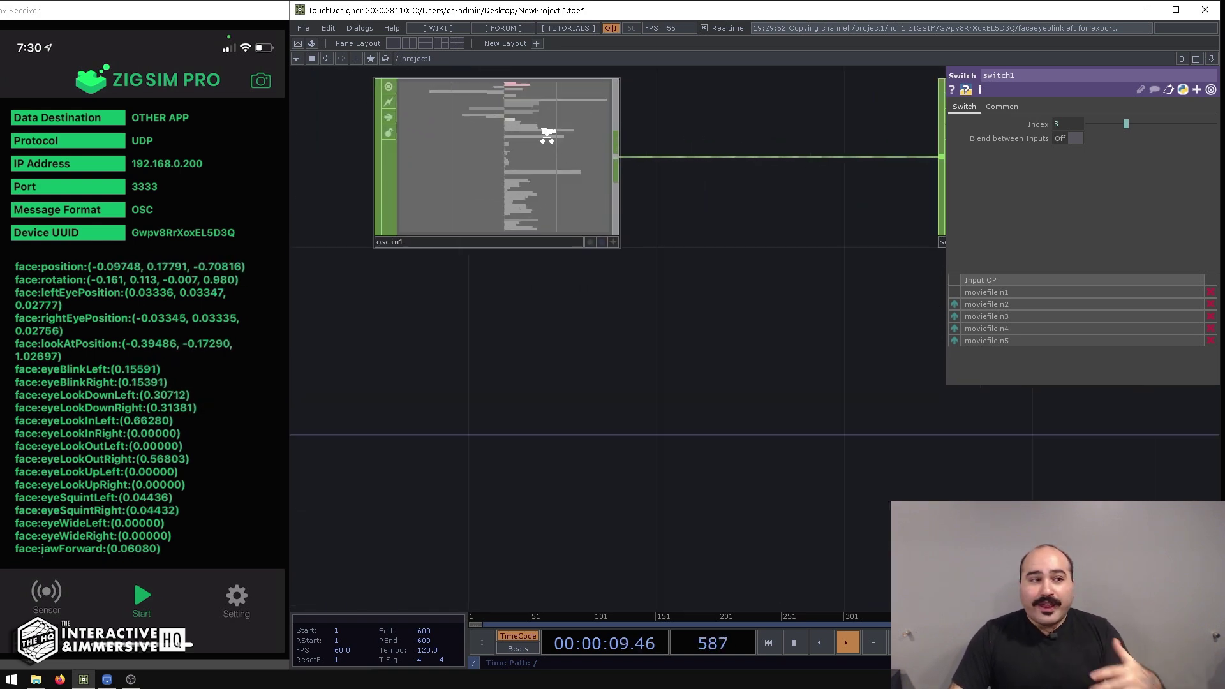
Step: Add a Select CHOP, select2, wired from oscin1
scroll(542, 131, "down", 2)
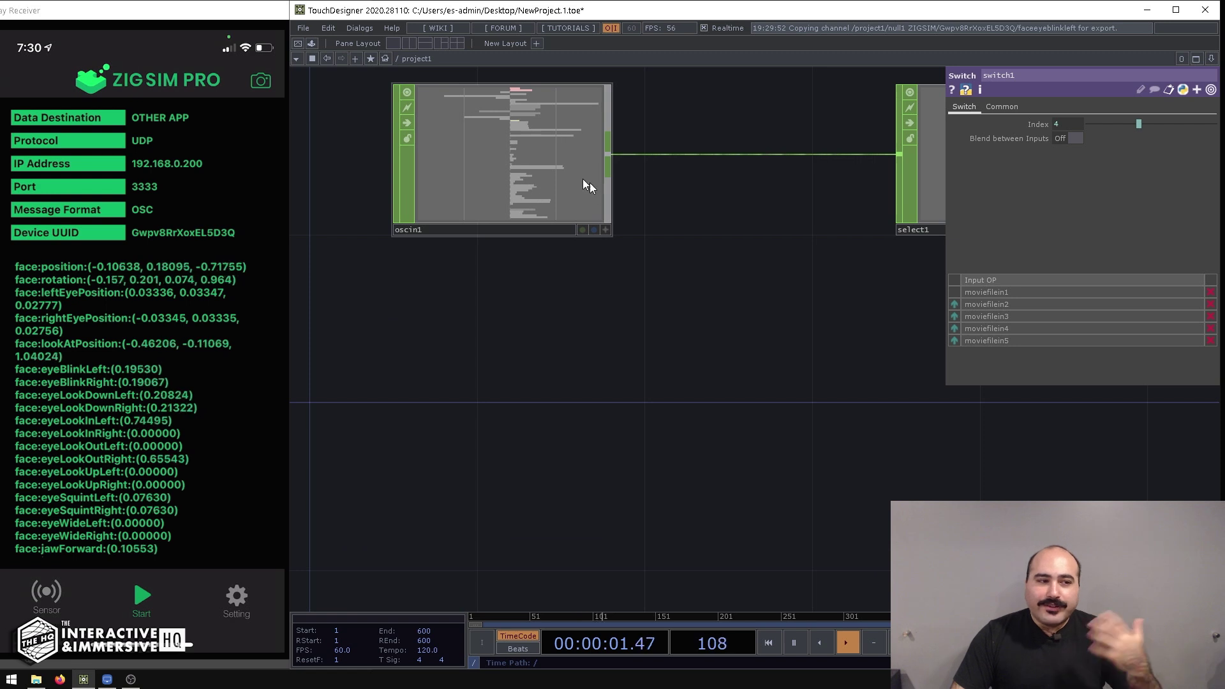
key("Tab")
type("sel")
key("Return")
left_click(801, 379)
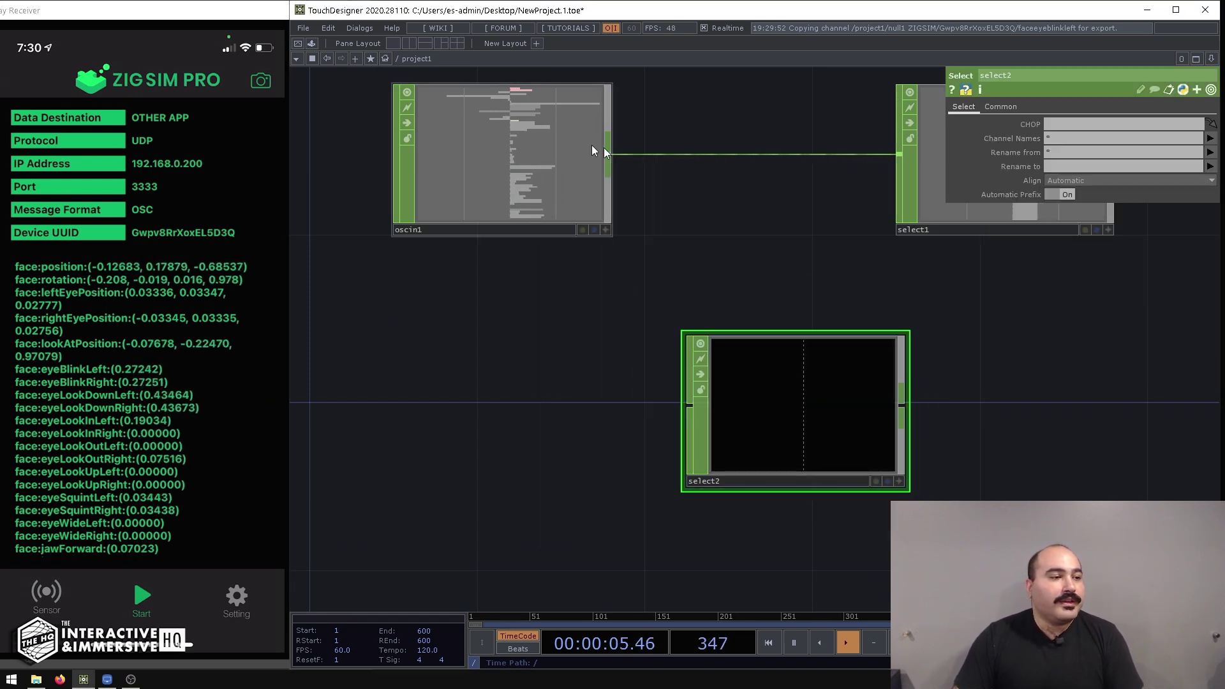
left_click(577, 157)
left_click_drag(608, 153, 690, 405)
left_click(860, 436)
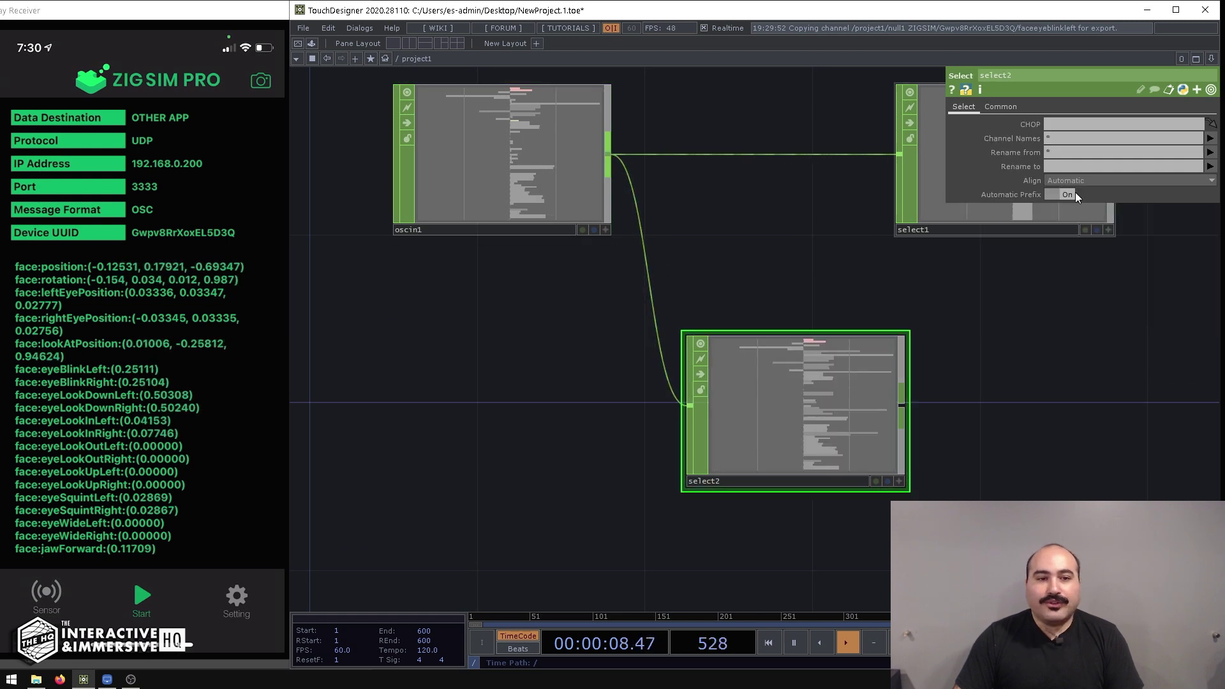
Step: Set select2's Channel Names to facejawopen
left_click(1209, 139)
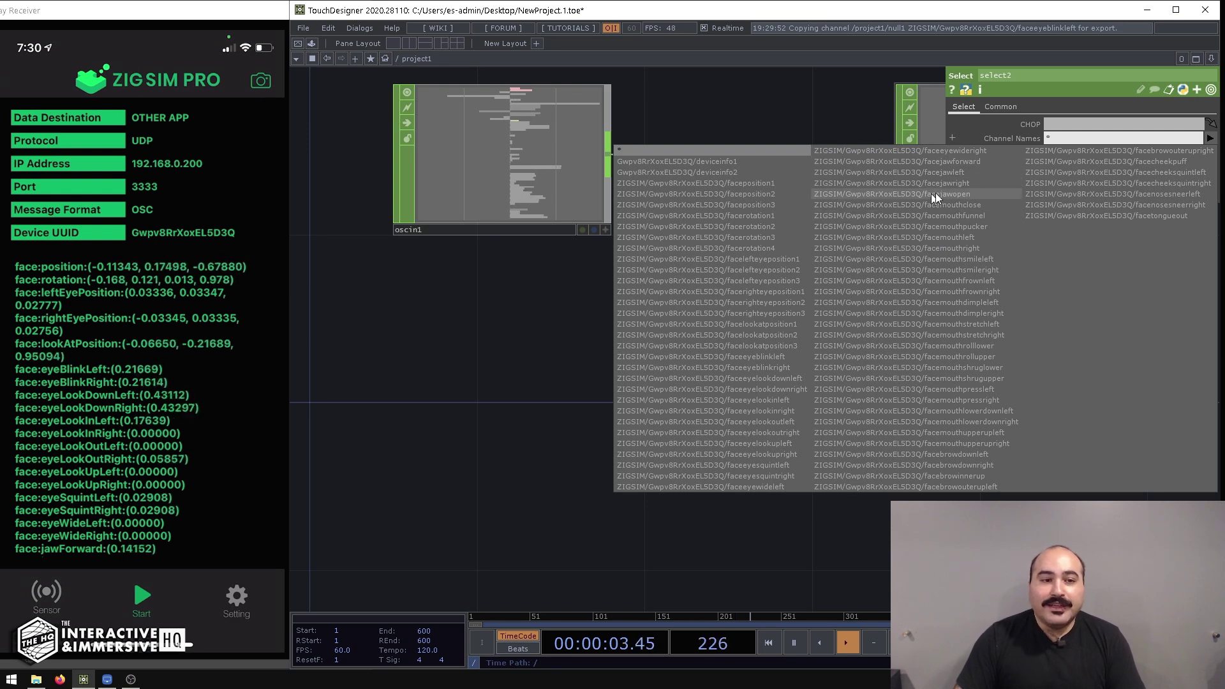
left_click(968, 196)
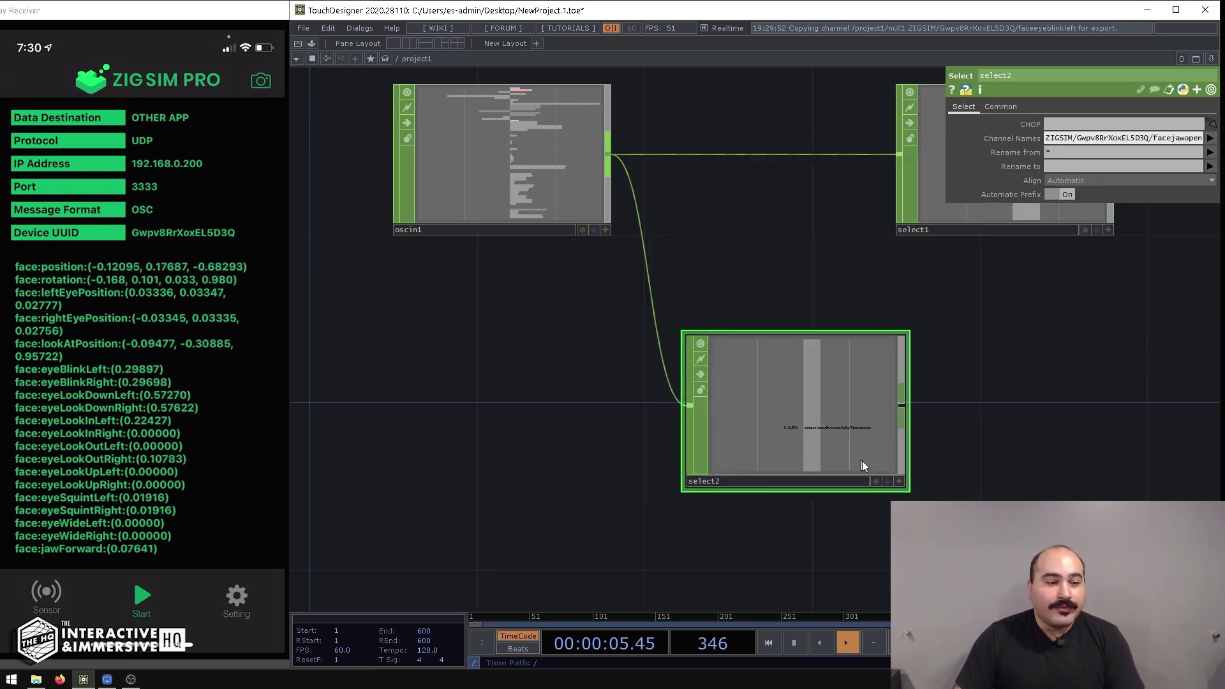
scroll(868, 461, "up", 2)
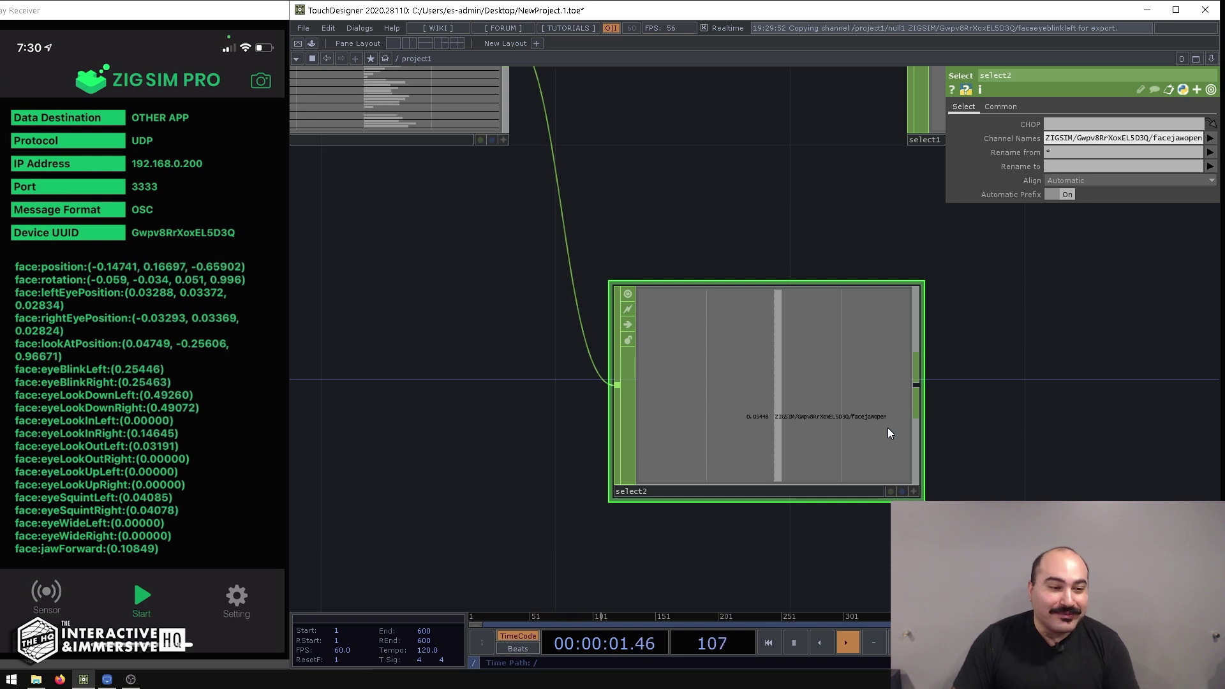
Step: Add a Null CHOP, null2, after select2
scroll(896, 434, "down", 5)
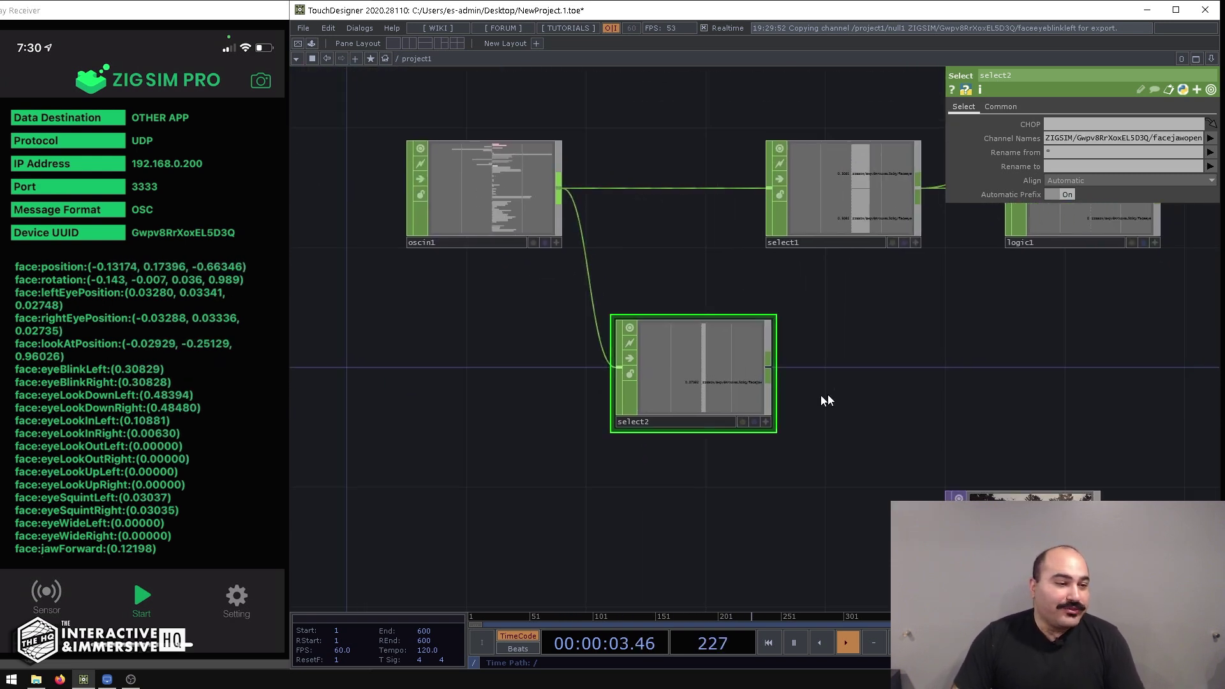
left_click_drag(739, 358, 709, 389)
key("Tab")
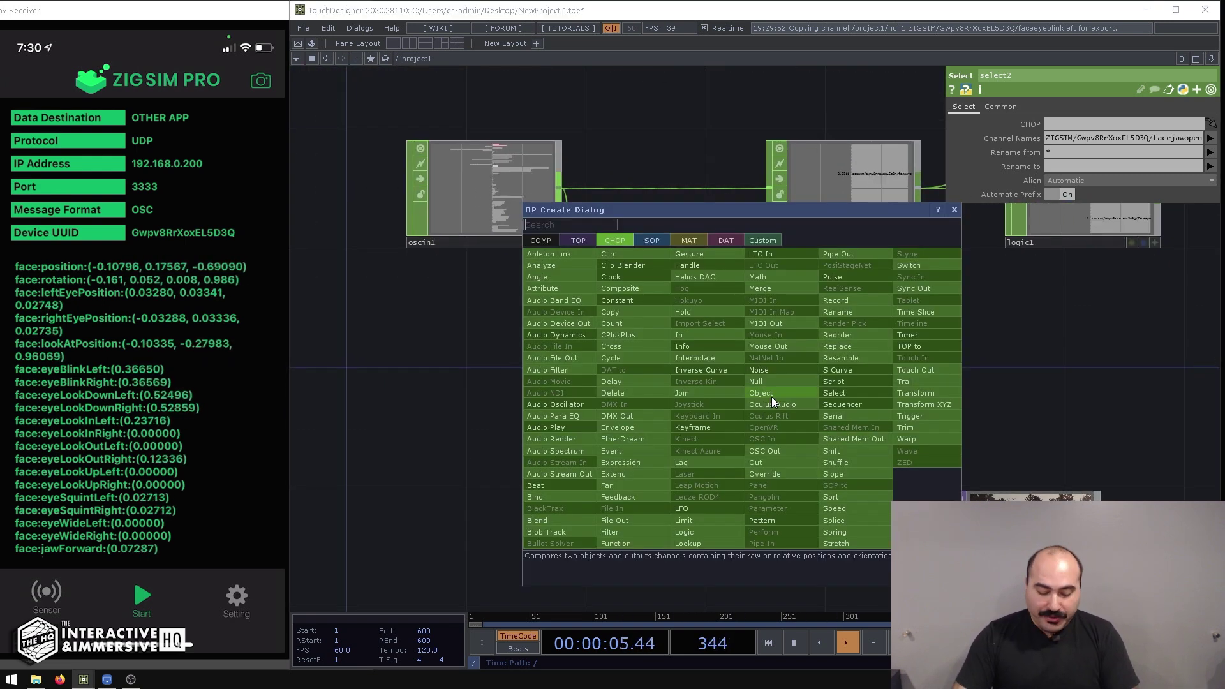
left_click(755, 381)
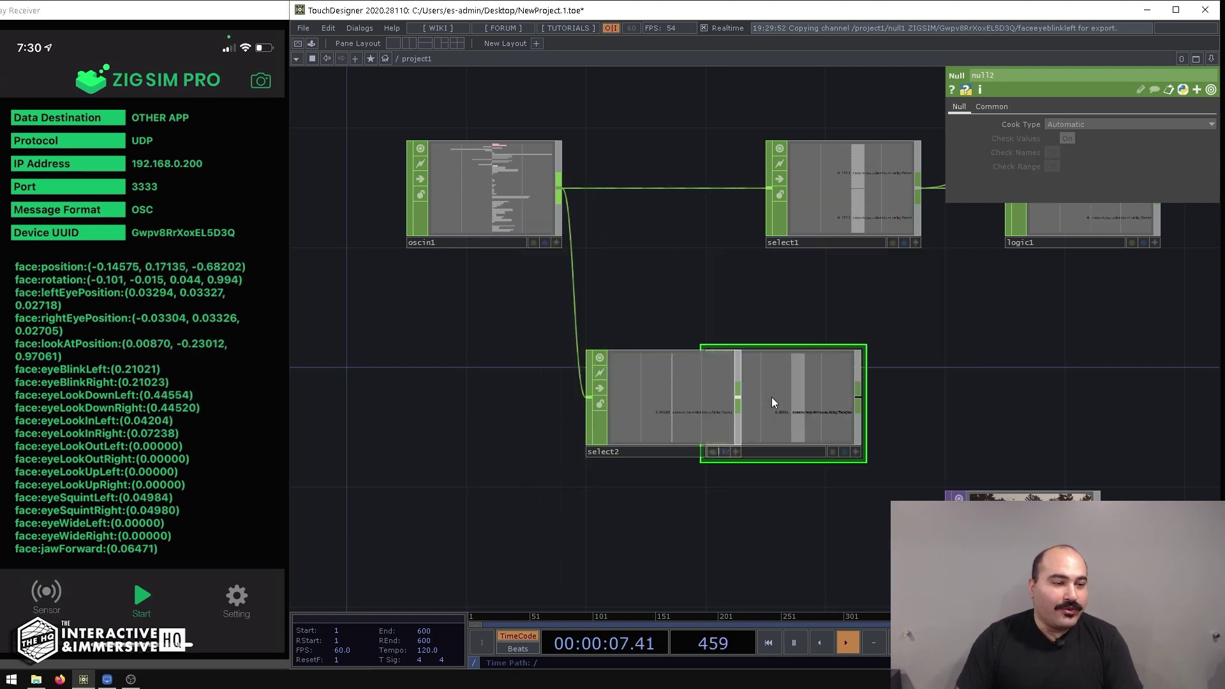
left_click(849, 411)
scroll(795, 279, "down", 5)
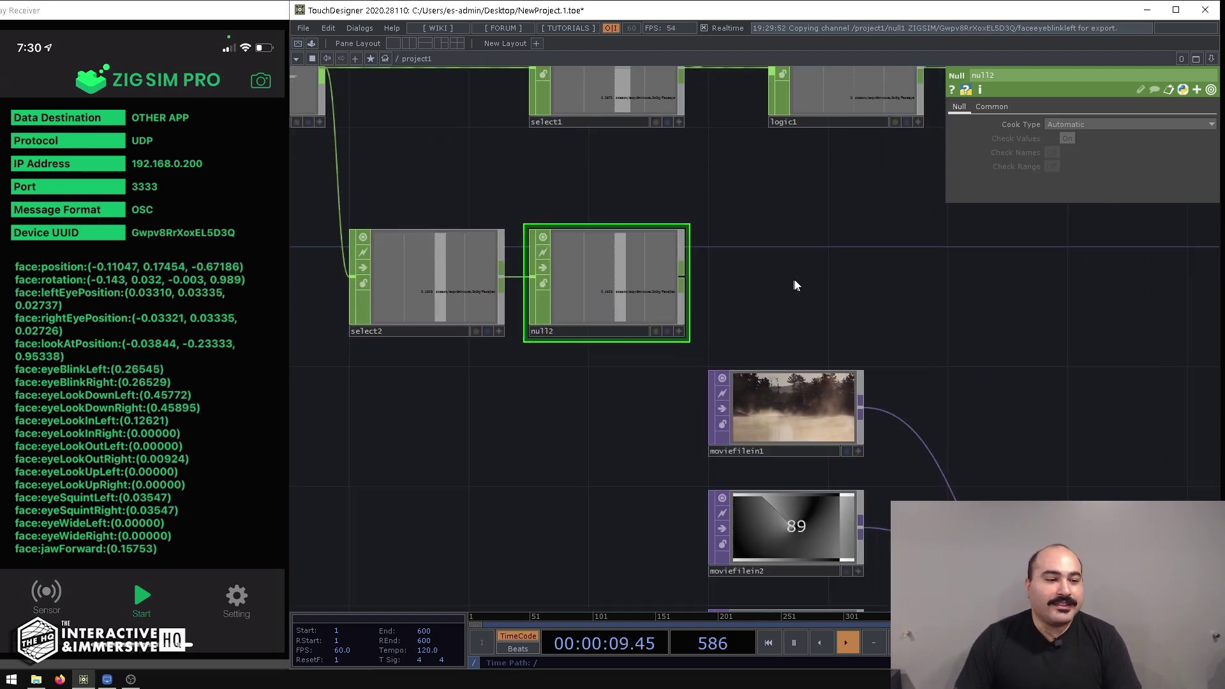
scroll(813, 287, "up", 3)
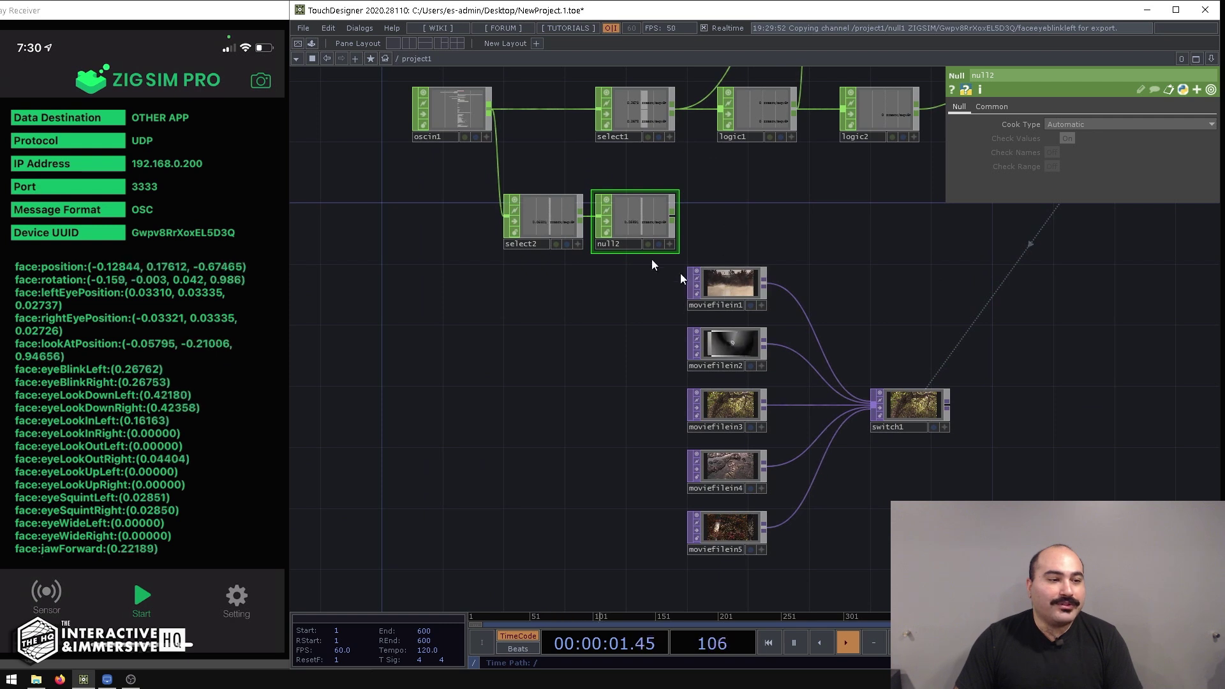
Step: Link null2's jaw-open channel as a CHOP reference to the Speed of moviefilein1, 2 and 3
left_click(737, 281)
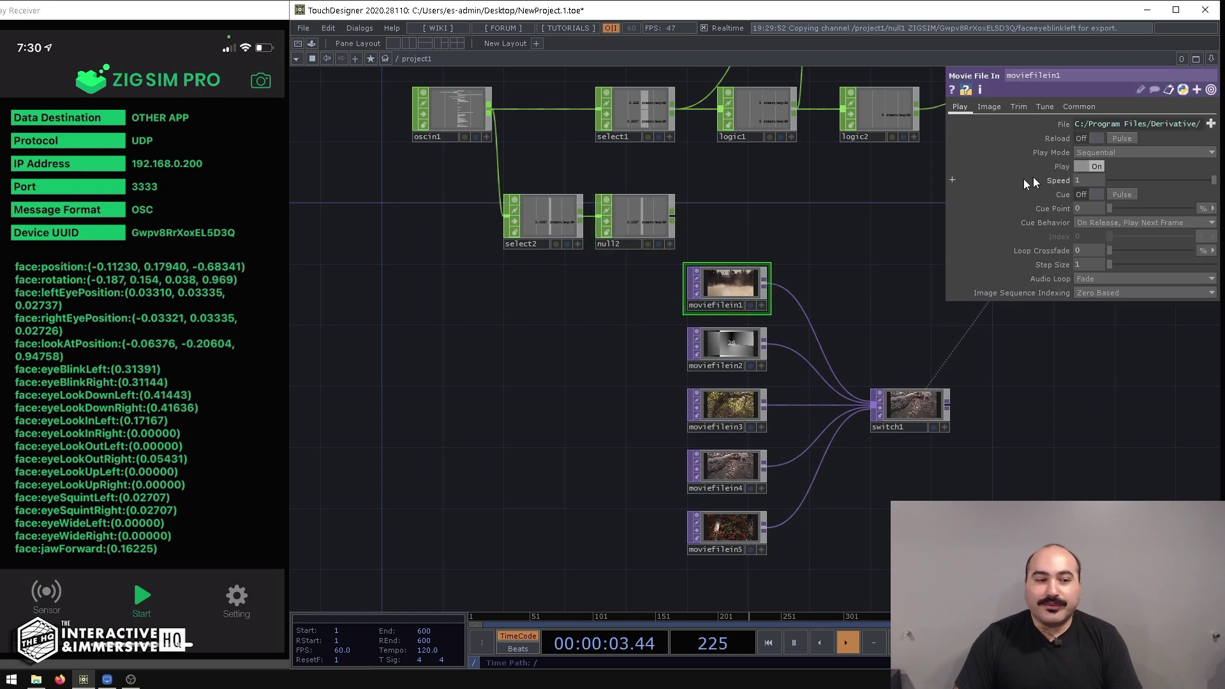
left_click(669, 243)
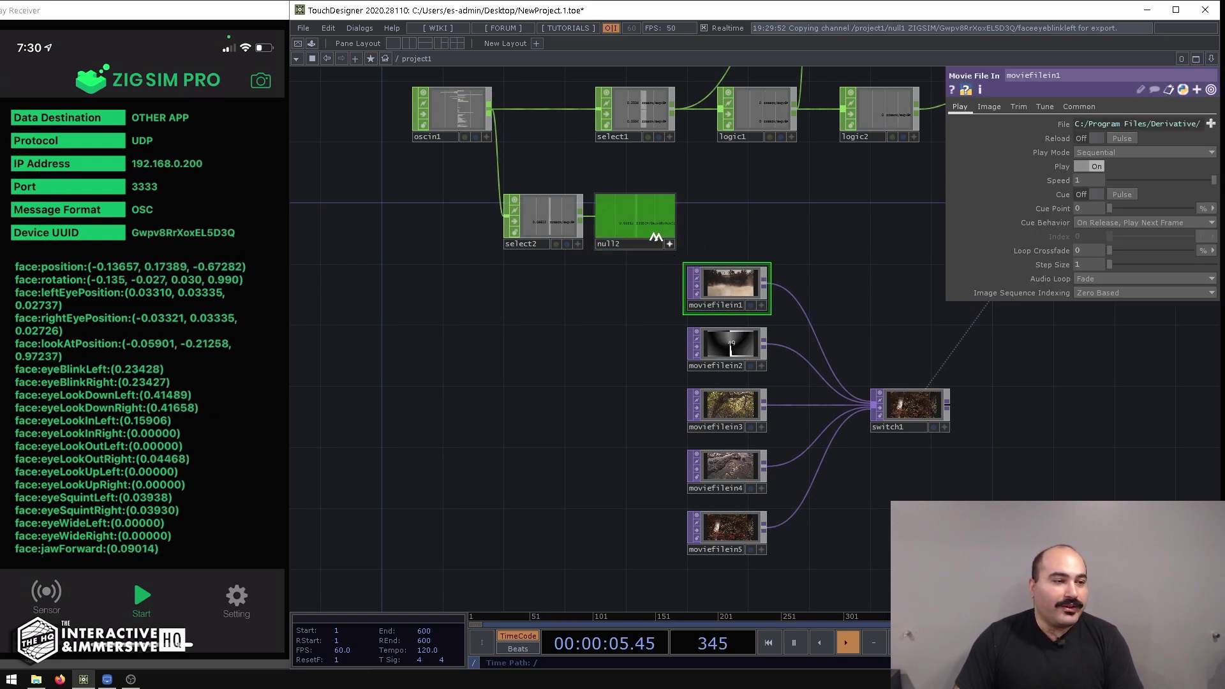
left_click_drag(648, 223, 1088, 180)
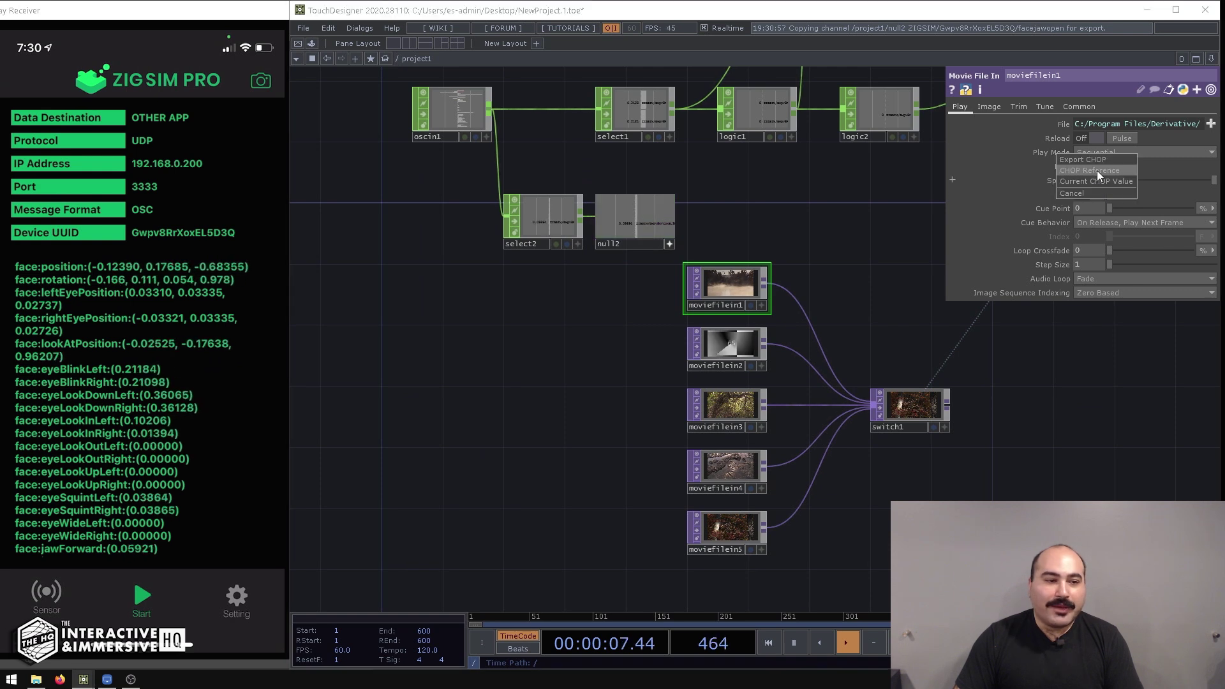
left_click(1097, 170)
left_click(721, 345)
left_click_drag(639, 224, 1090, 181)
left_click(1093, 174)
left_click(745, 420)
left_click(663, 220)
left_click_drag(649, 223, 1089, 181)
left_click(1093, 175)
Step: Link null2's channel to the Speed of moviefilein4 and moviefilein5 as well
left_click(733, 473)
left_click(638, 223)
left_click_drag(639, 227, 1088, 181)
left_click(1085, 178)
left_click(727, 528)
left_click(638, 223)
left_click_drag(638, 226, 1088, 179)
left_click(1089, 179)
scroll(919, 445, "up", 5)
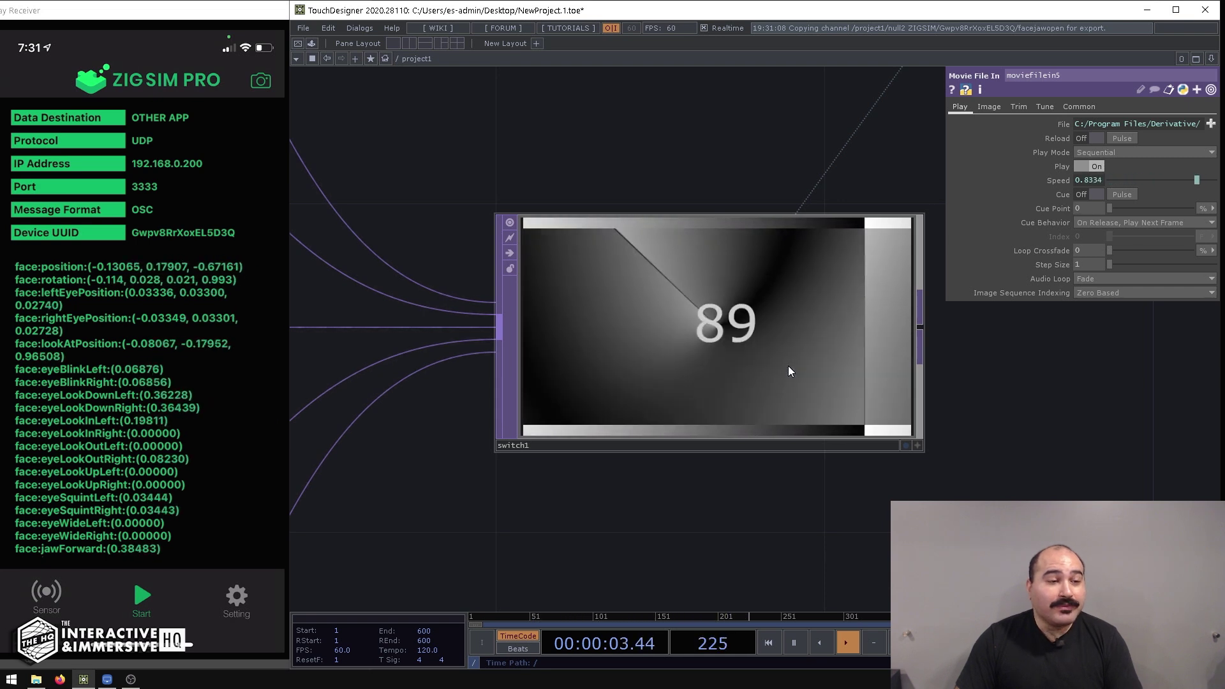
scroll(787, 365, "down", 5)
left_click_drag(531, 194, 743, 319)
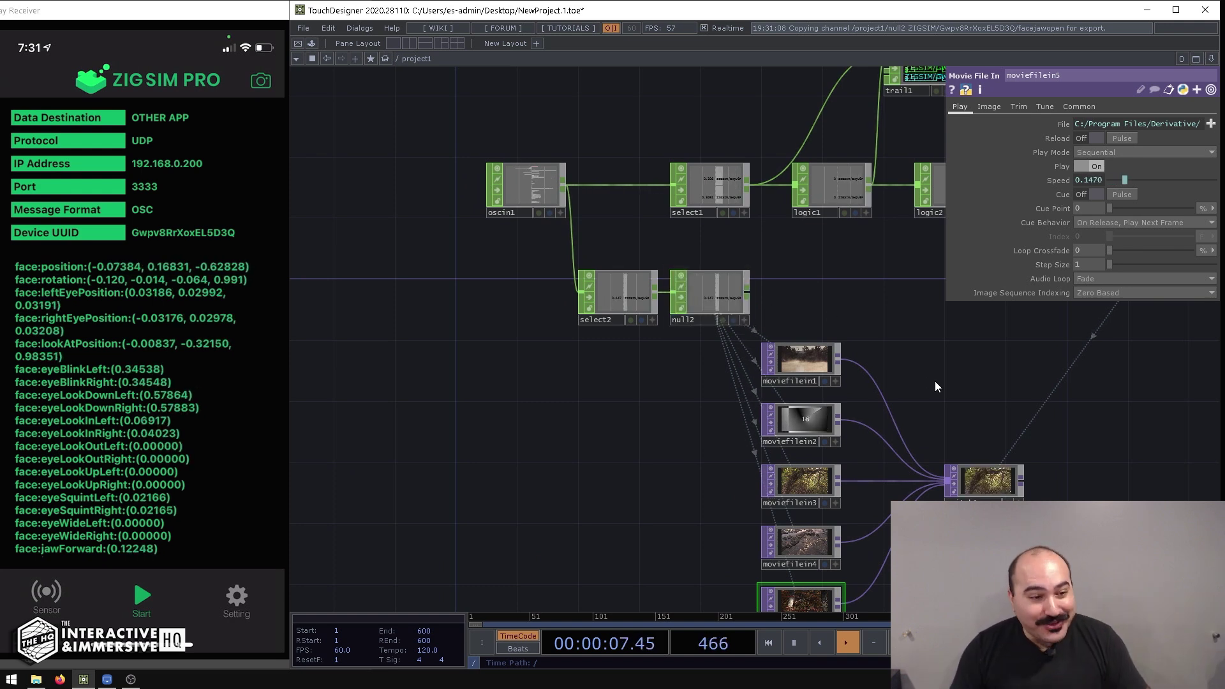
left_click_drag(936, 381, 965, 398)
scroll(628, 205, "up", 5)
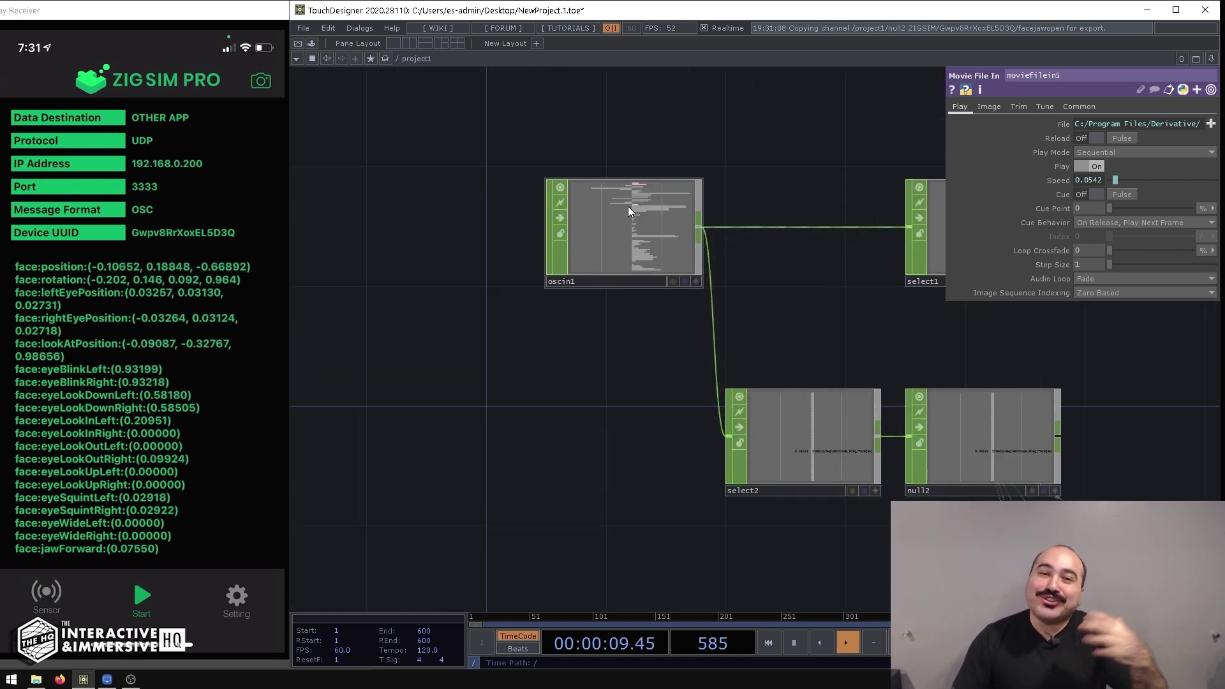
scroll(628, 206, "up", 8)
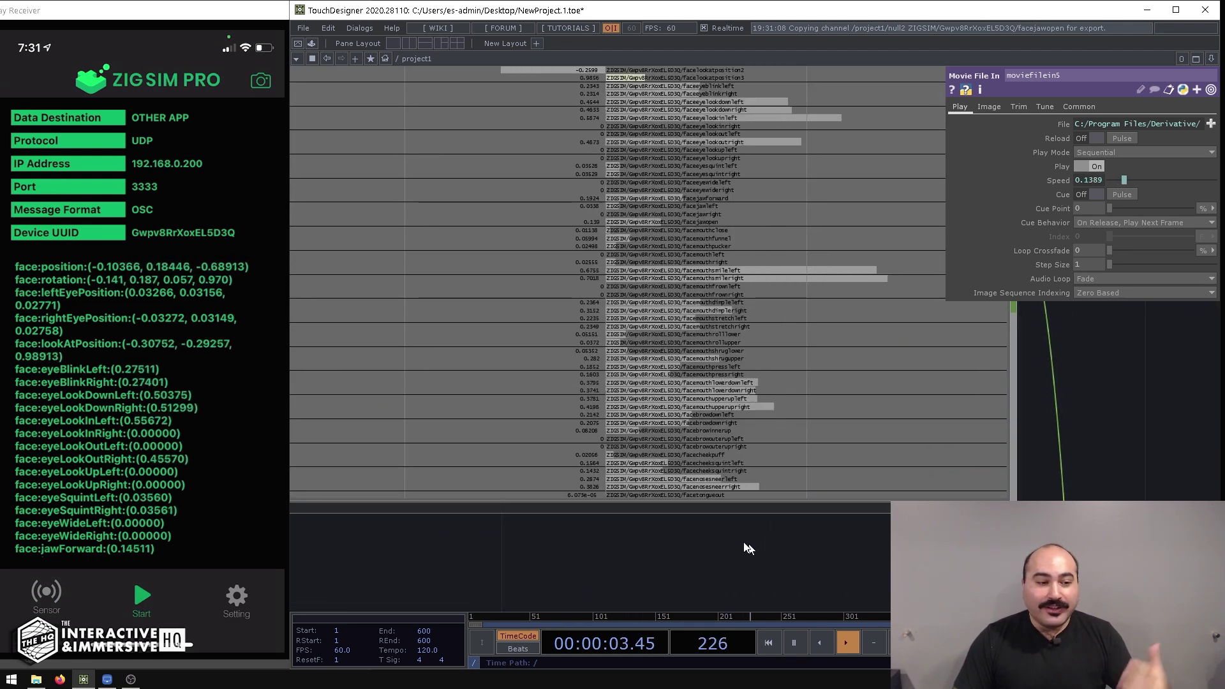
scroll(698, 518, "up", 3)
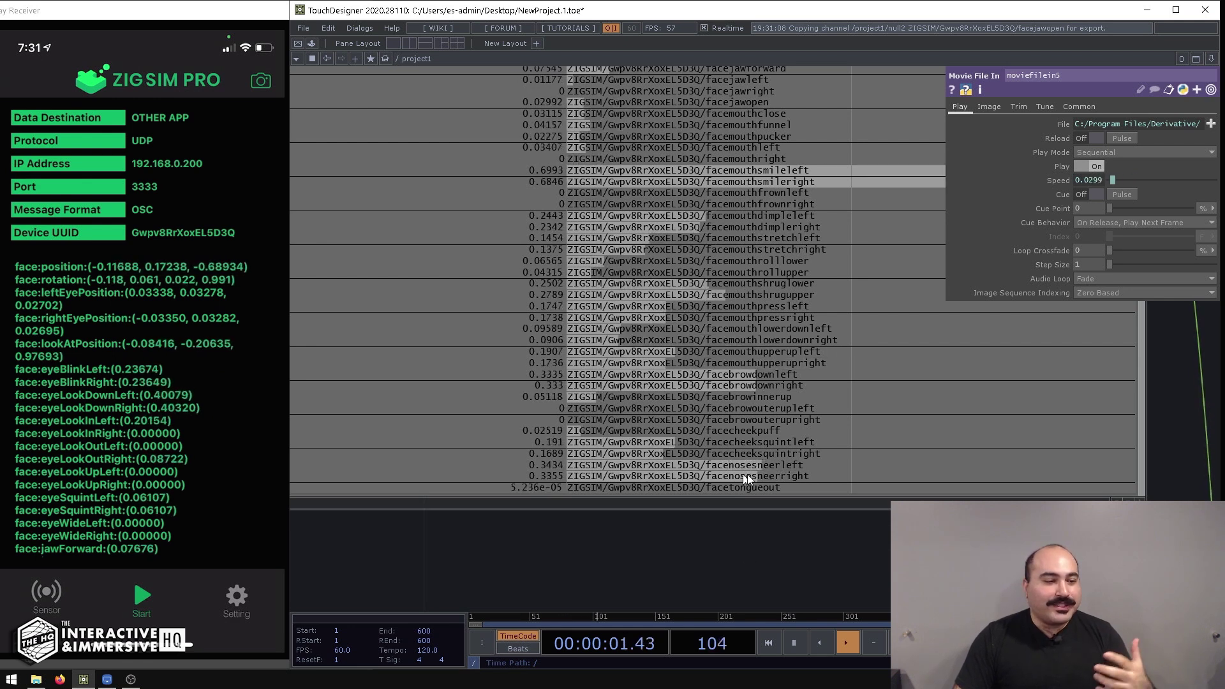
scroll(729, 473, "up", 2)
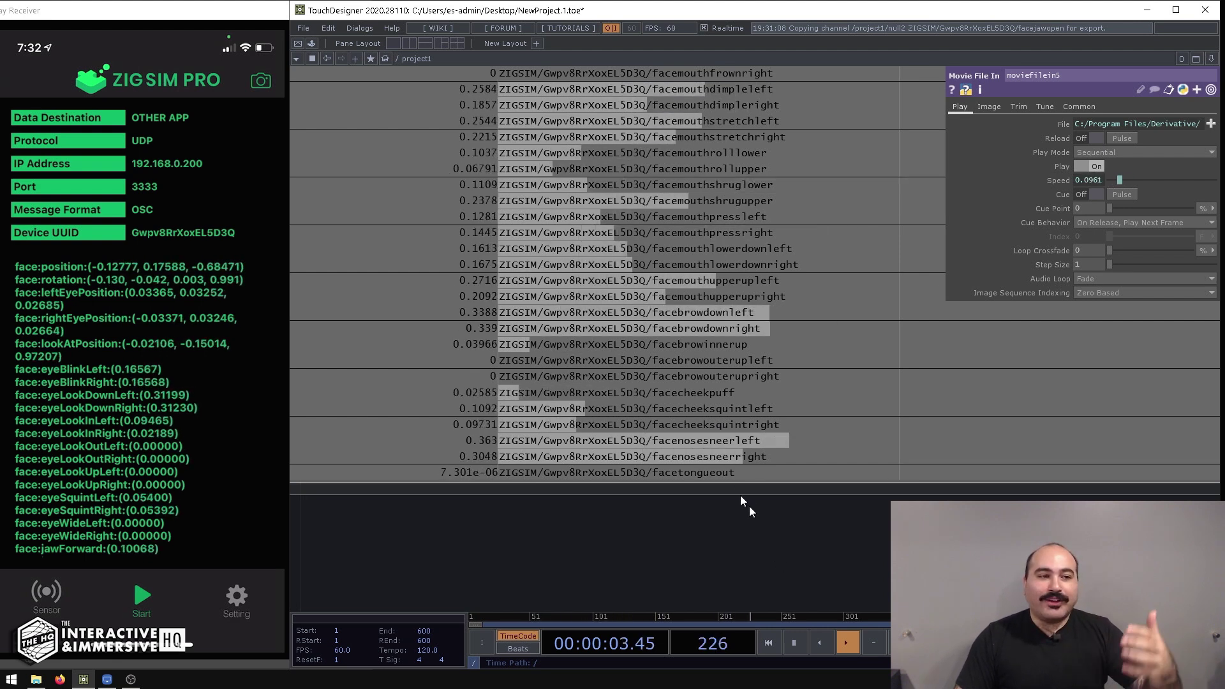
scroll(785, 510, "down", 5)
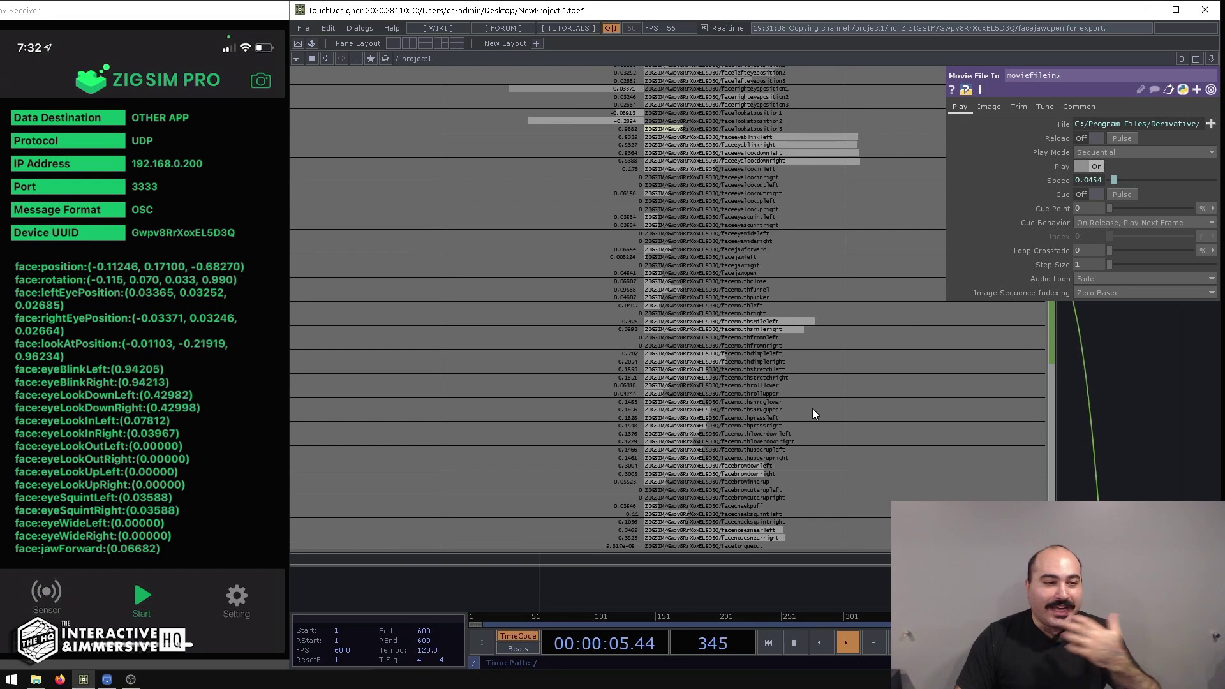
middle_click_drag(1132, 337, 911, 383)
scroll(913, 383, "down", 2)
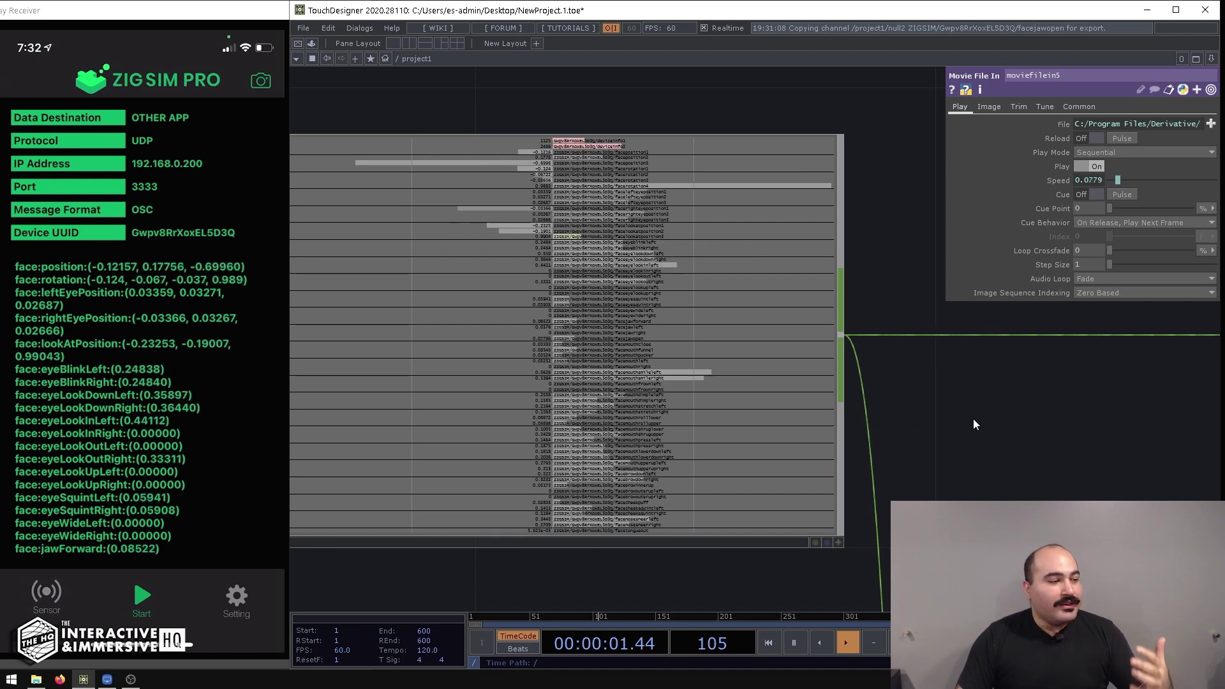